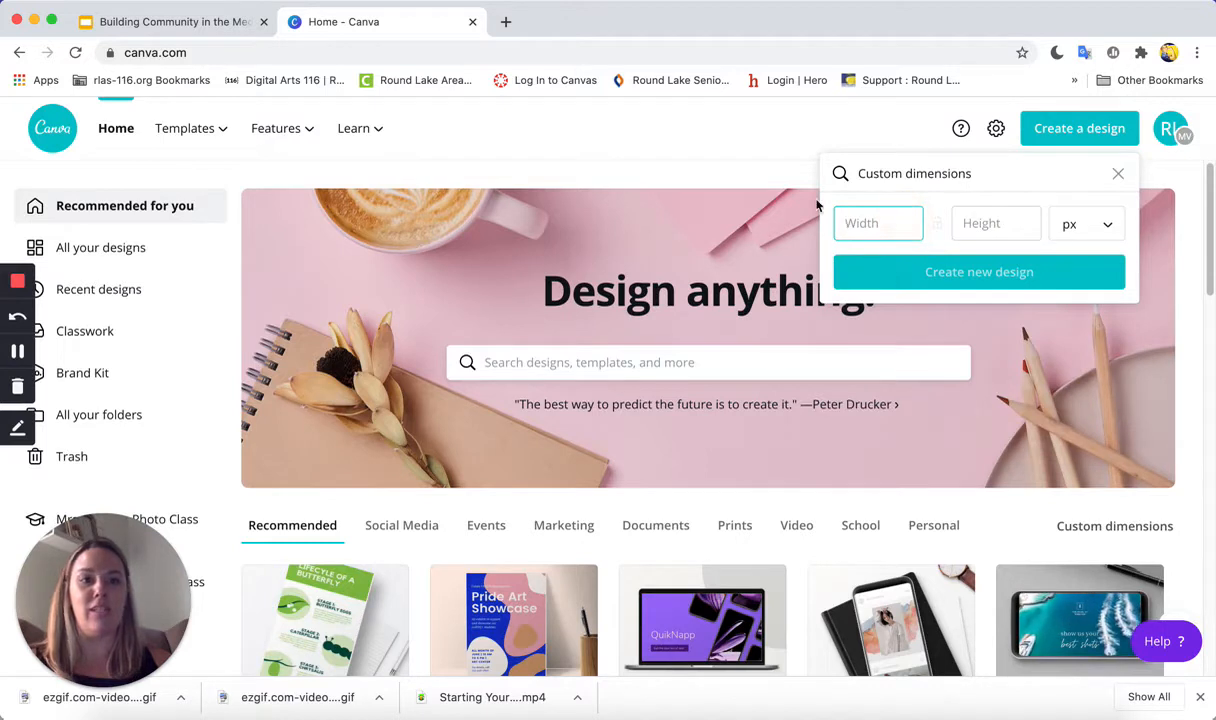
Create a new design with custom dimensions of 1080 by 1920 px.
type("1080")
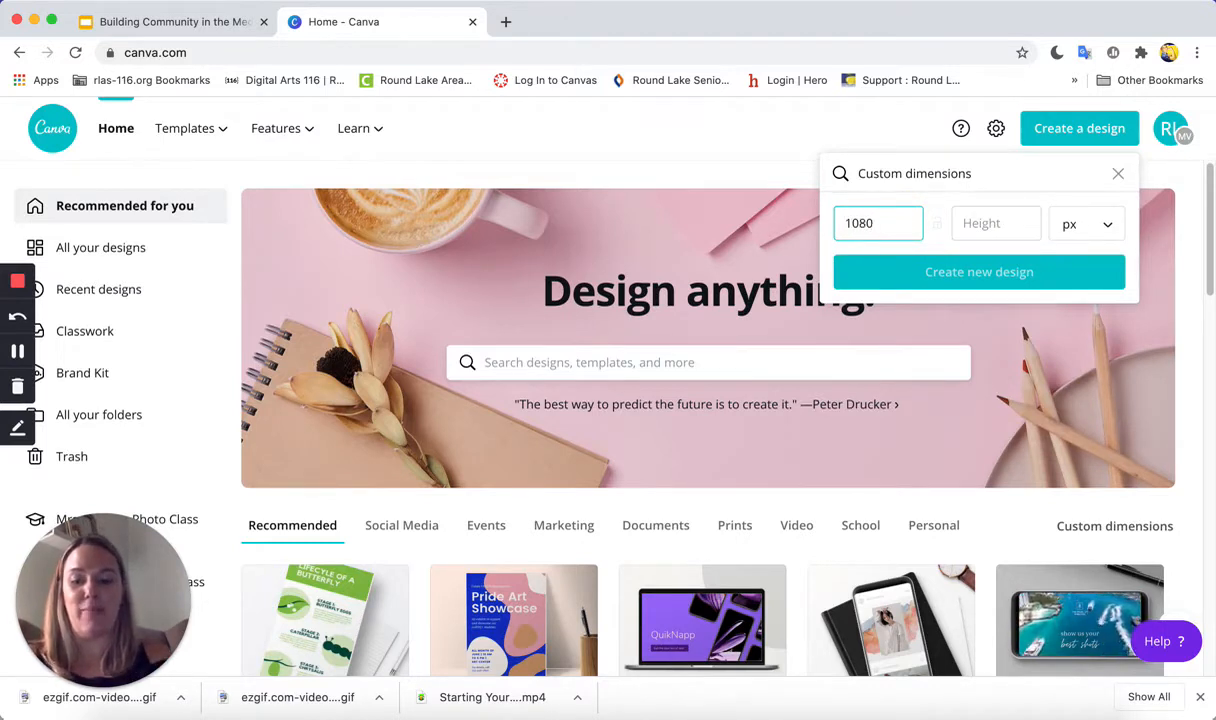
key("Tab")
type("1920")
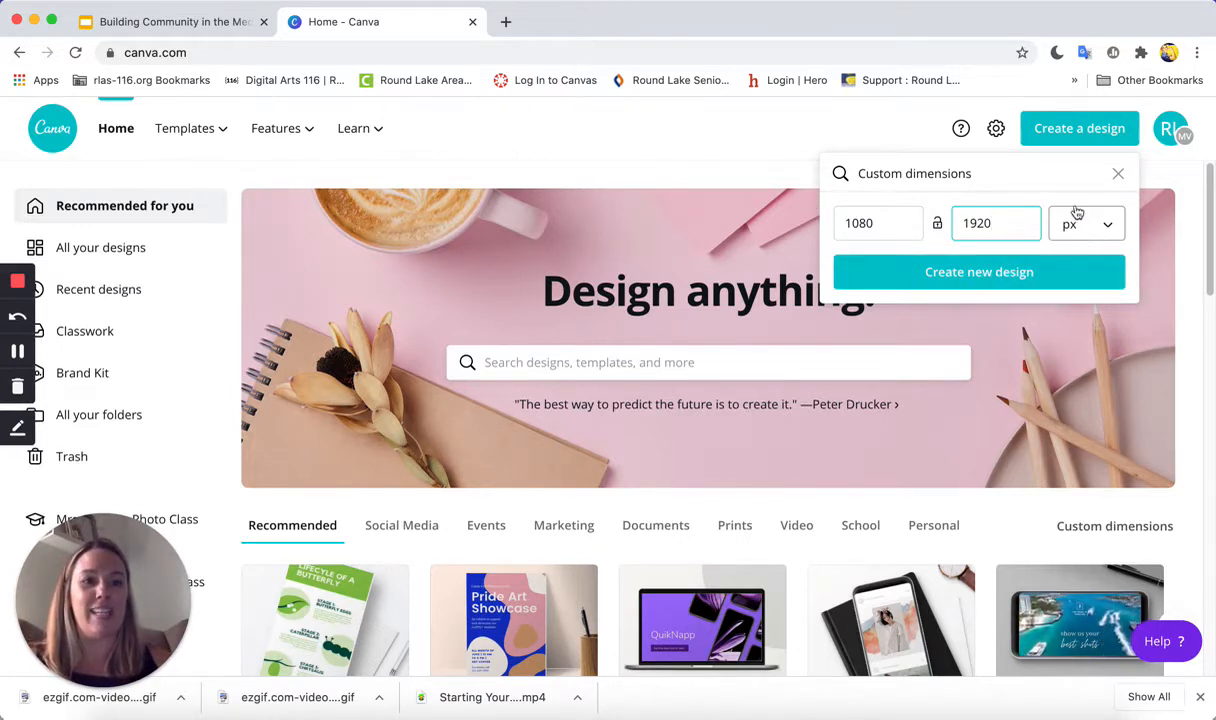
left_click(1008, 270)
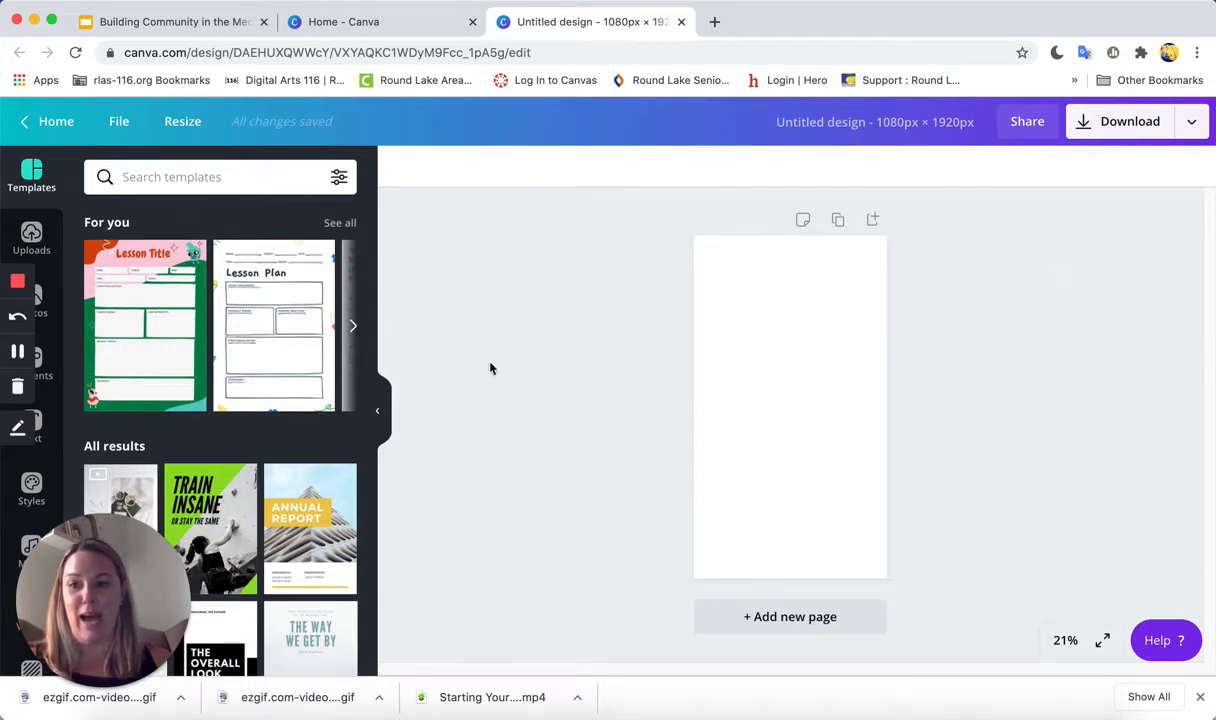
Move the browser window clear of the recording overlay and open the background library.
scroll(31, 470, "down", 3)
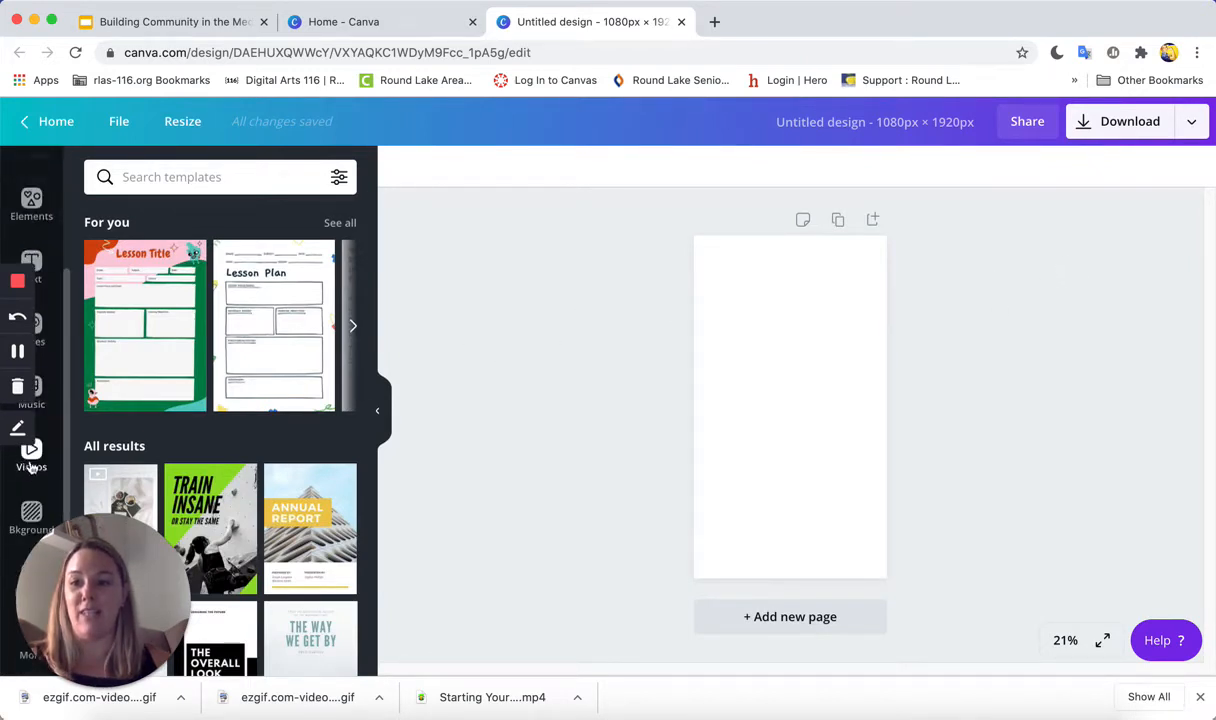
left_click(27, 515)
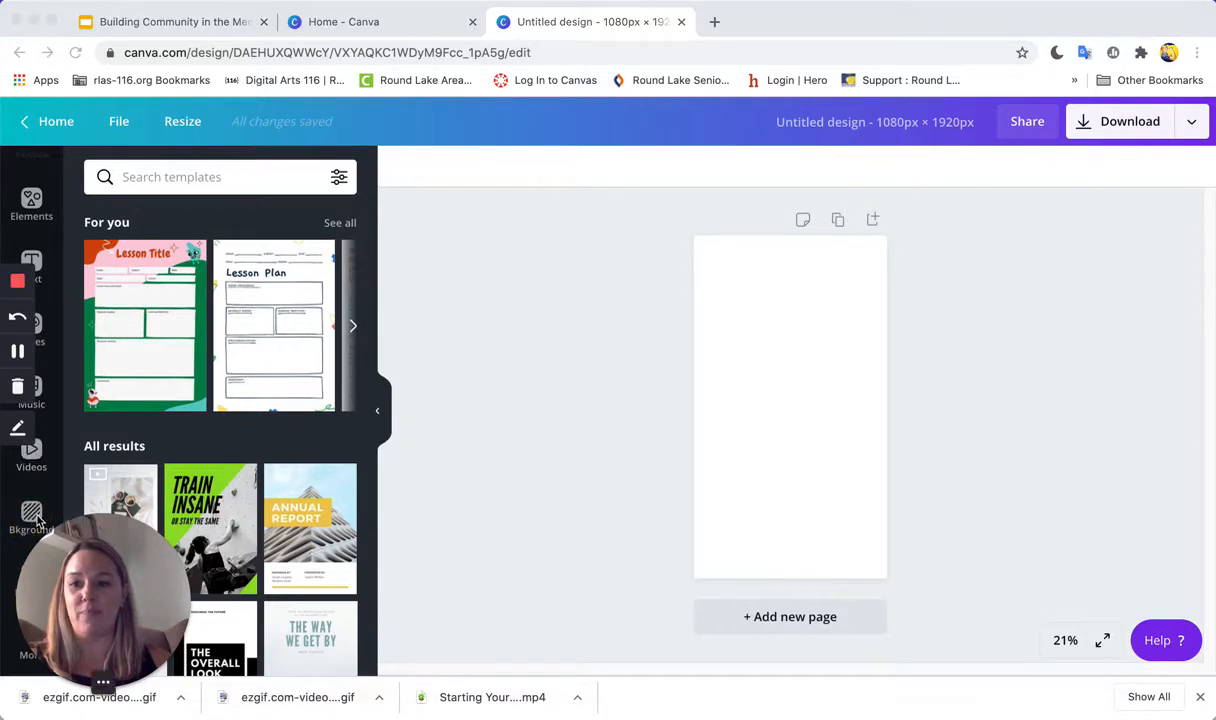
left_click(31, 485)
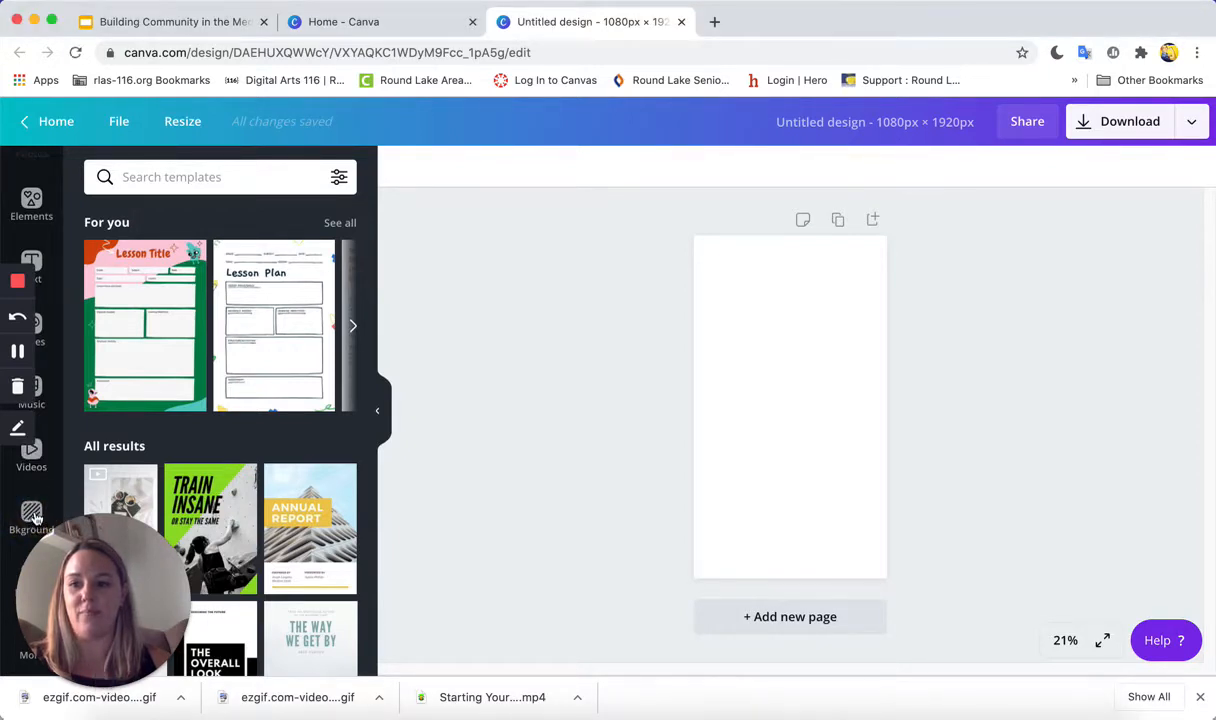
left_click(35, 515)
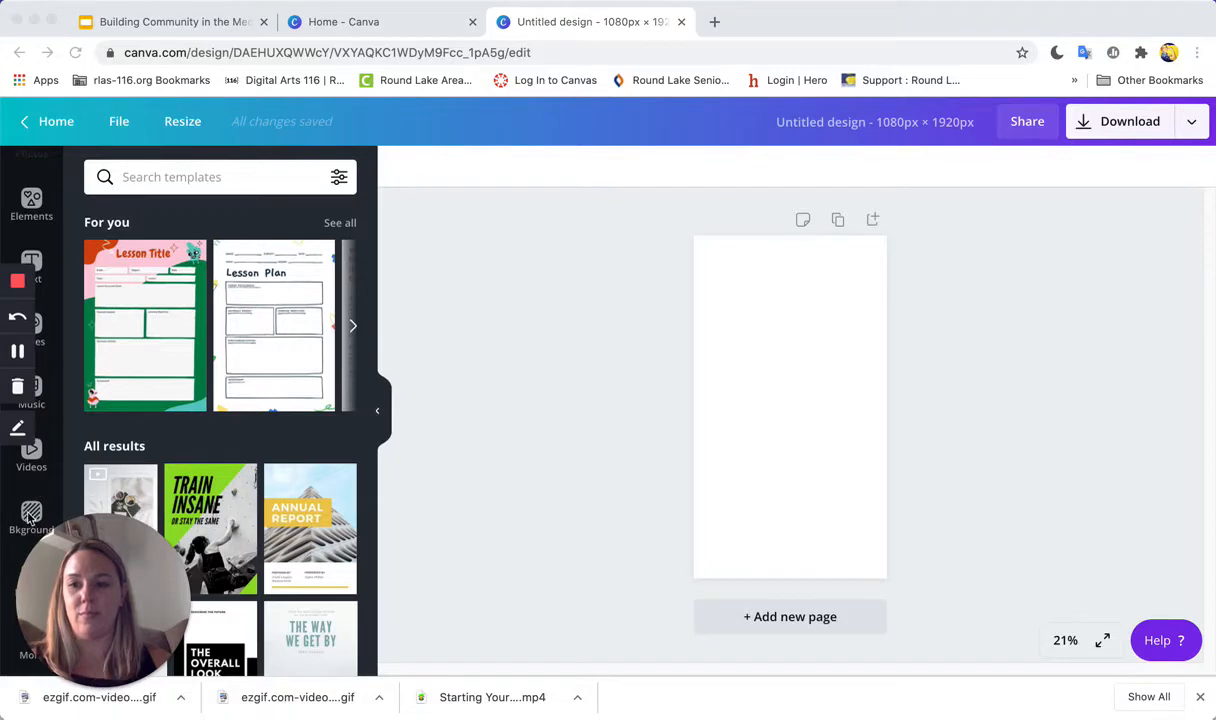
left_click(28, 514)
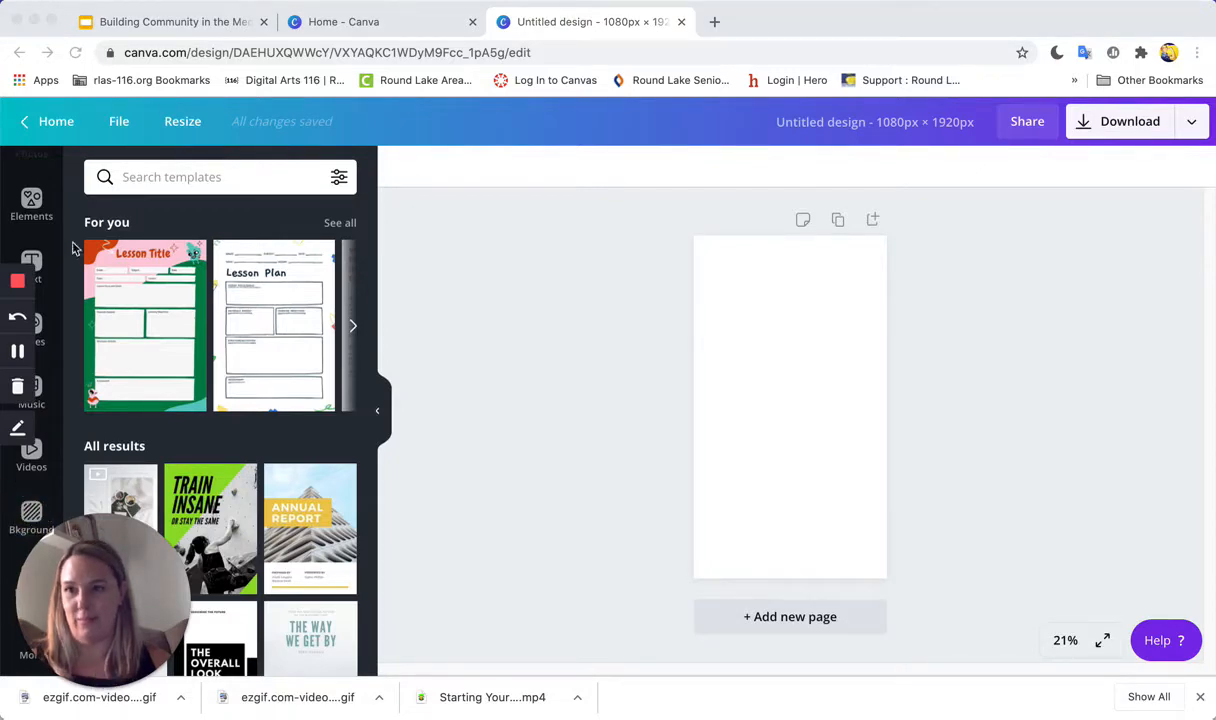
left_click_drag(402, 20, 557, 18)
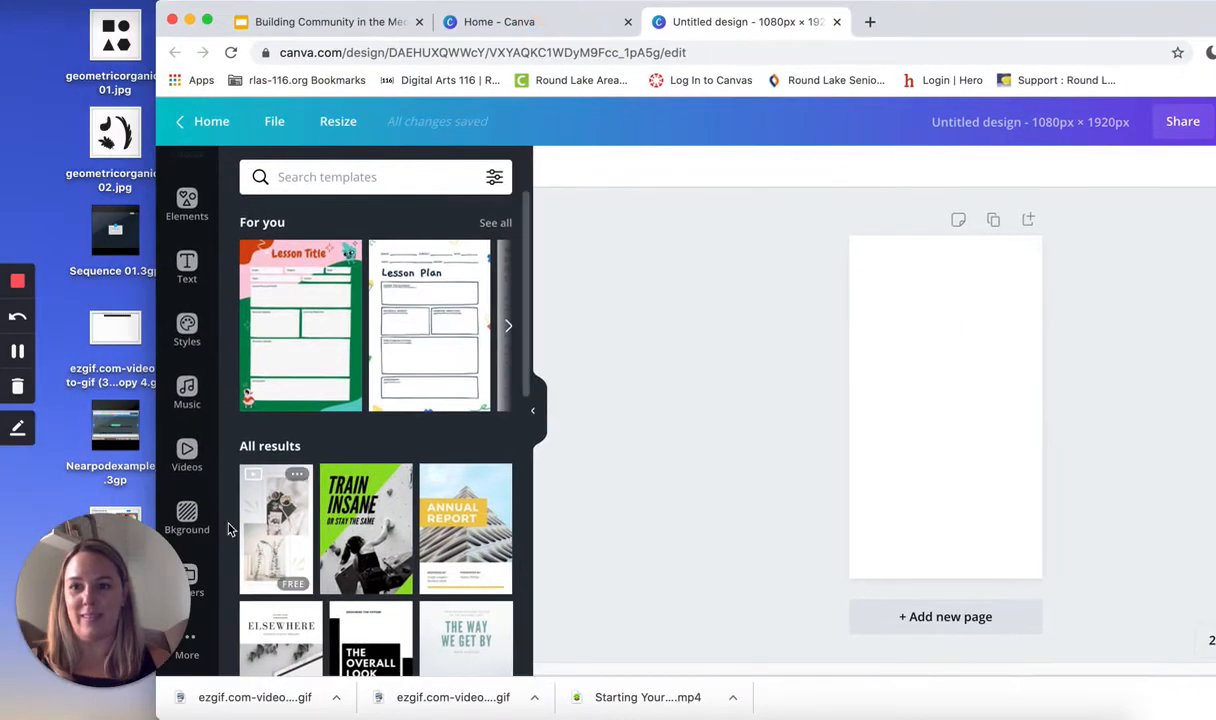
left_click(191, 515)
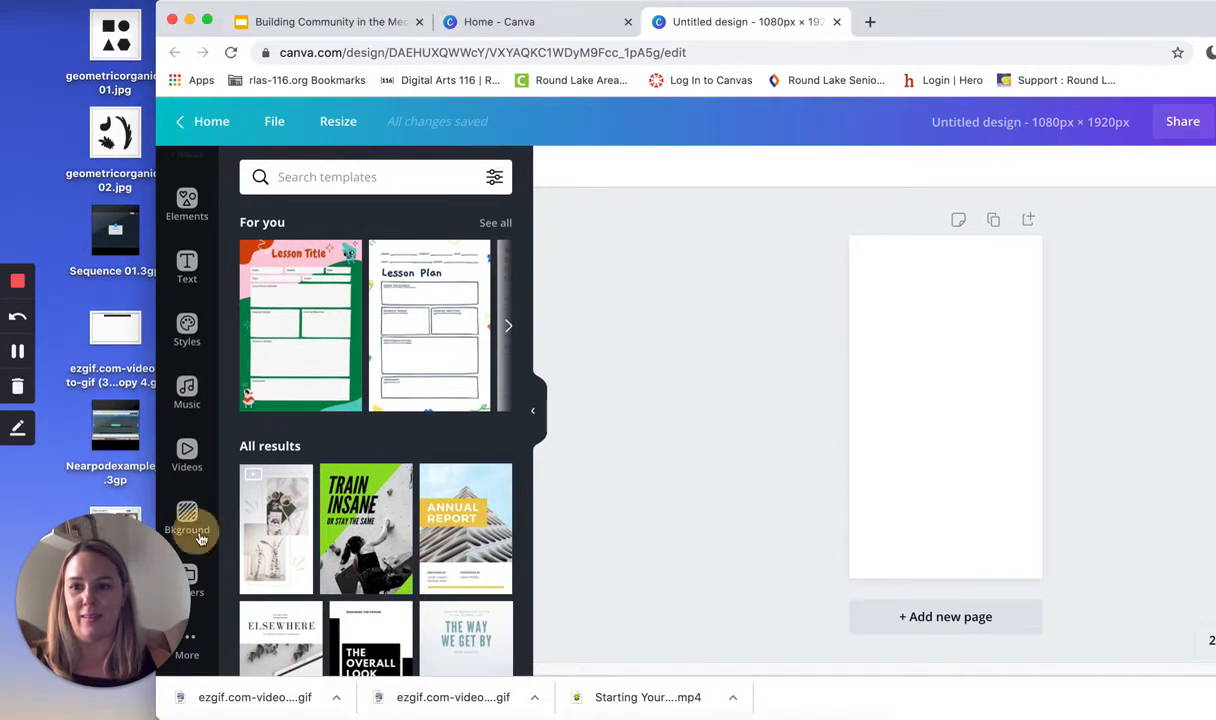
left_click(192, 511)
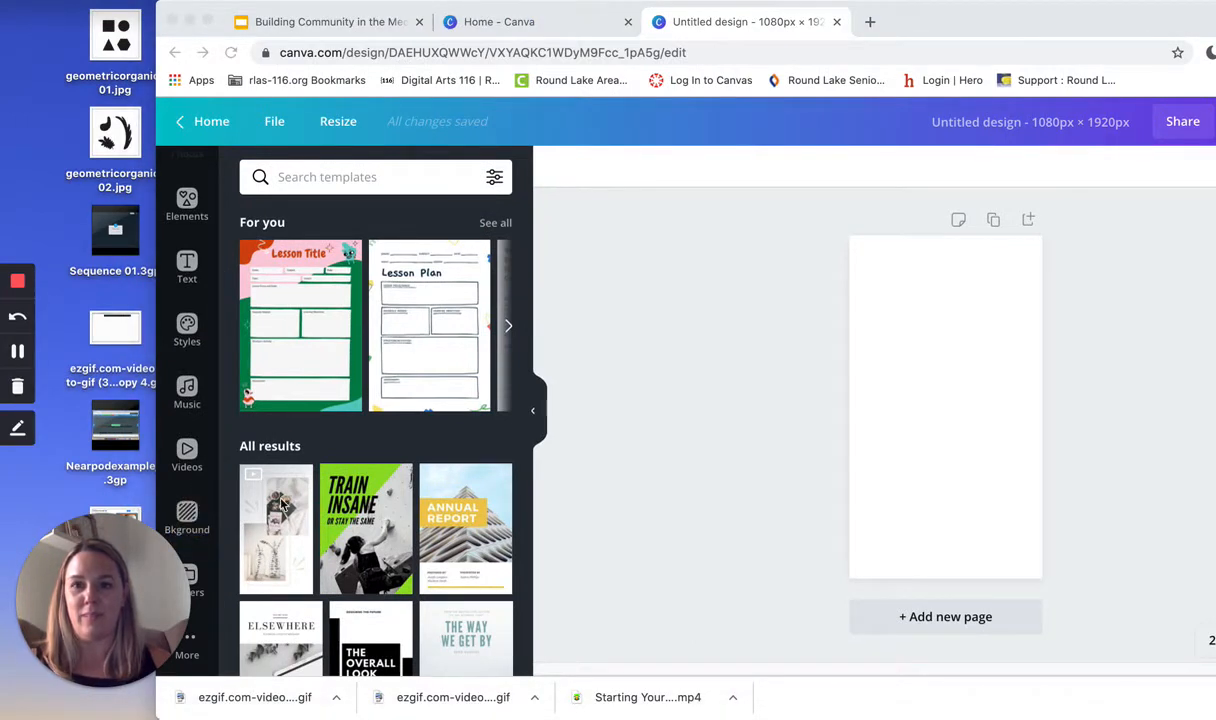
scroll(457, 440, "down", 5)
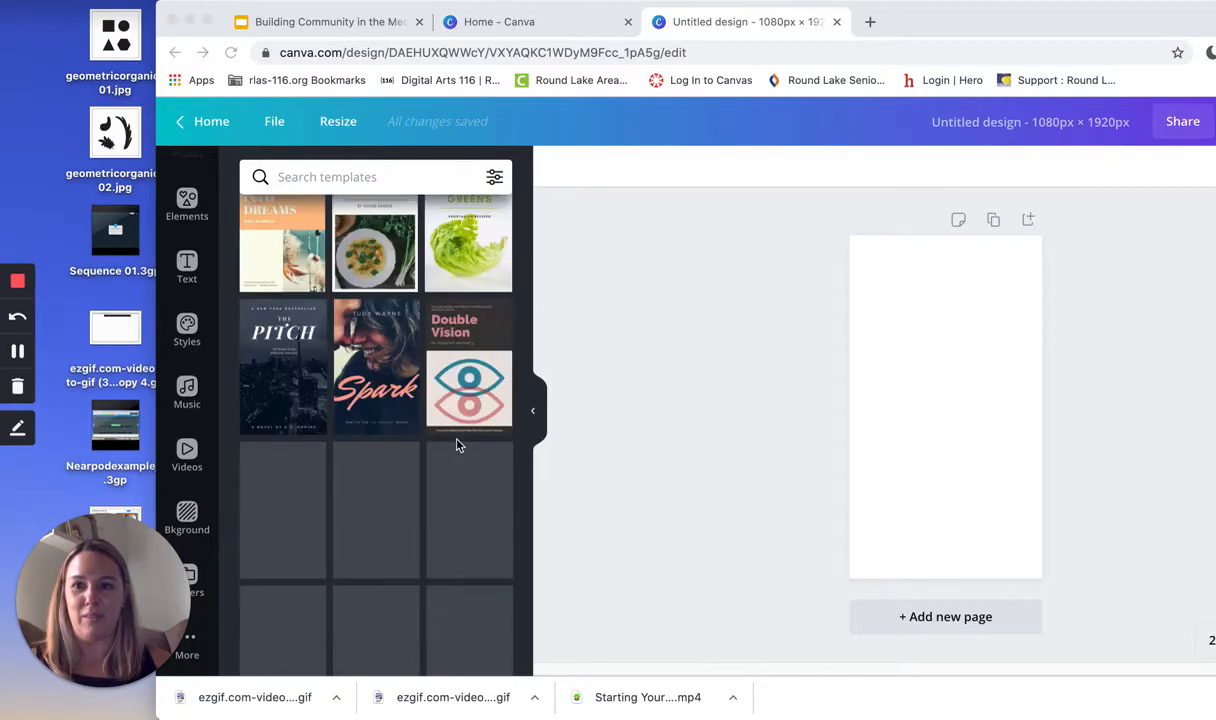
scroll(457, 440, "up", 10)
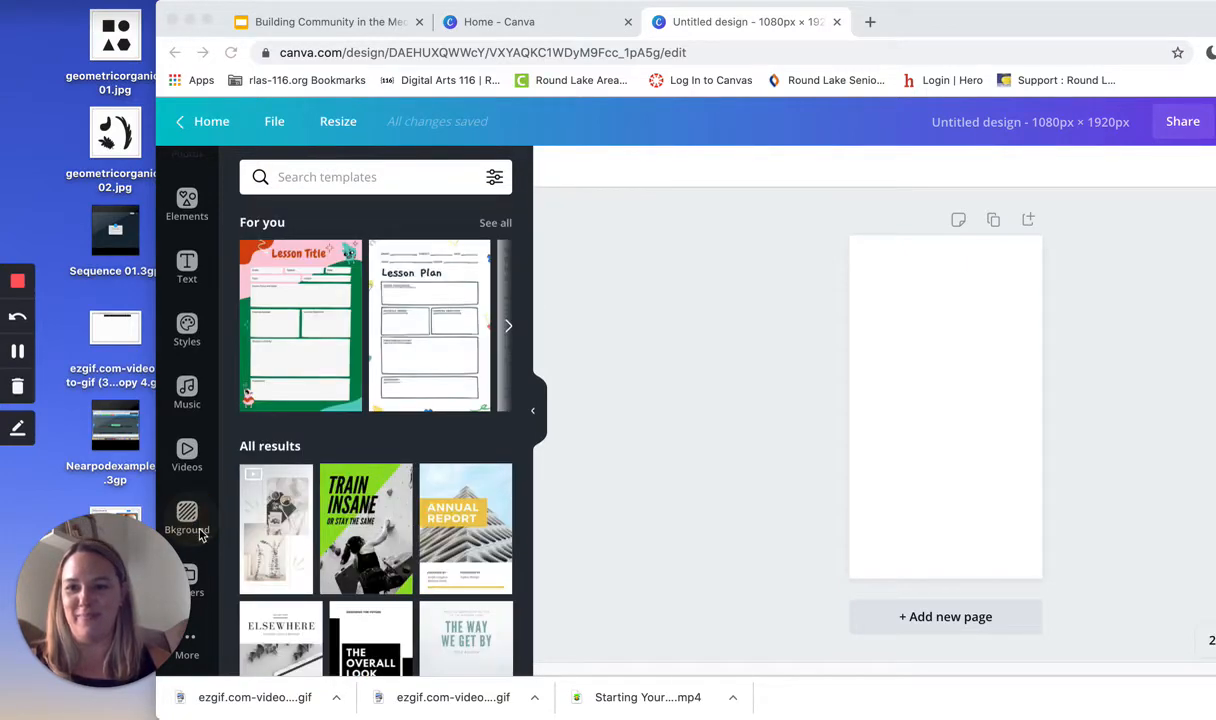
left_click(199, 533)
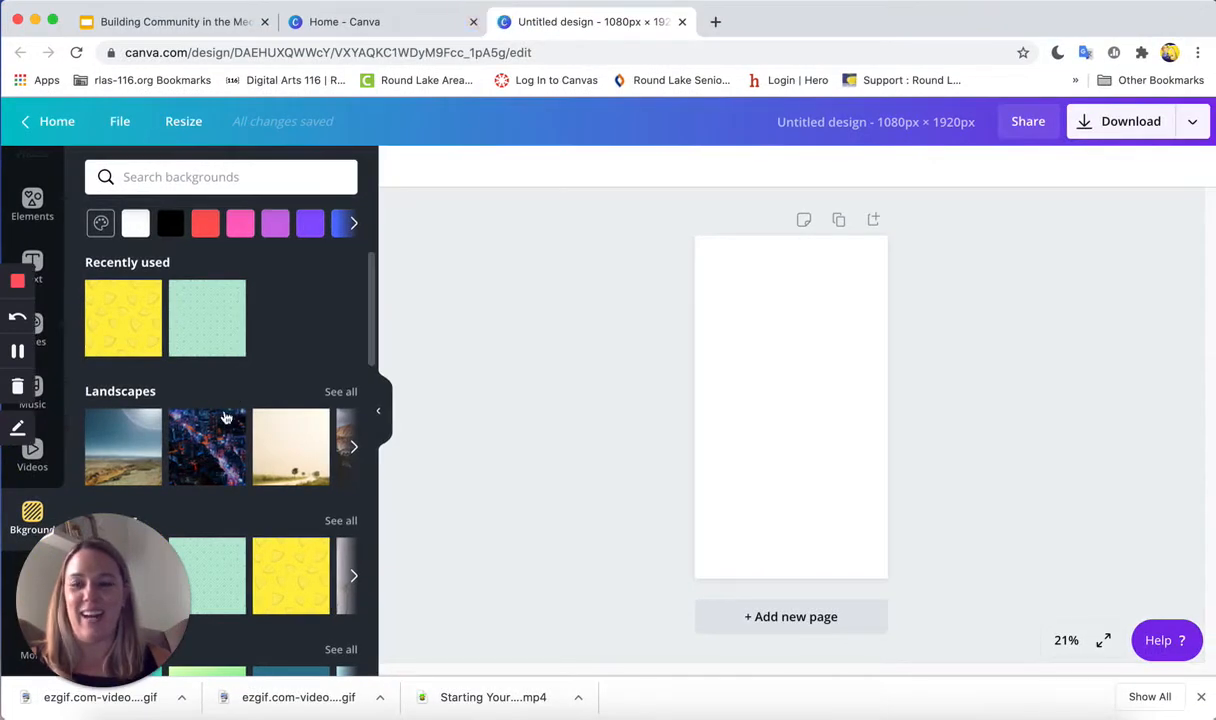
Show all Patterns backgrounds and apply the purple pattern with chevron lines to the blank page.
scroll(226, 417, "down", 3)
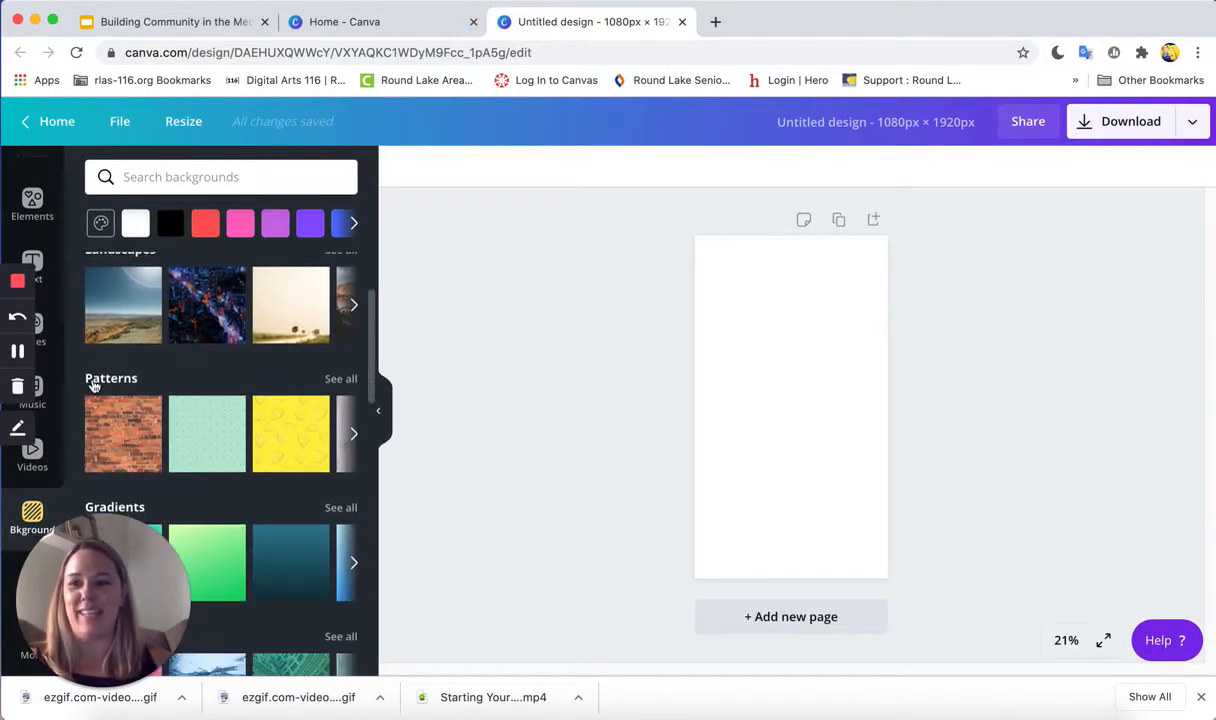
left_click(334, 381)
scroll(282, 395, "down", 5)
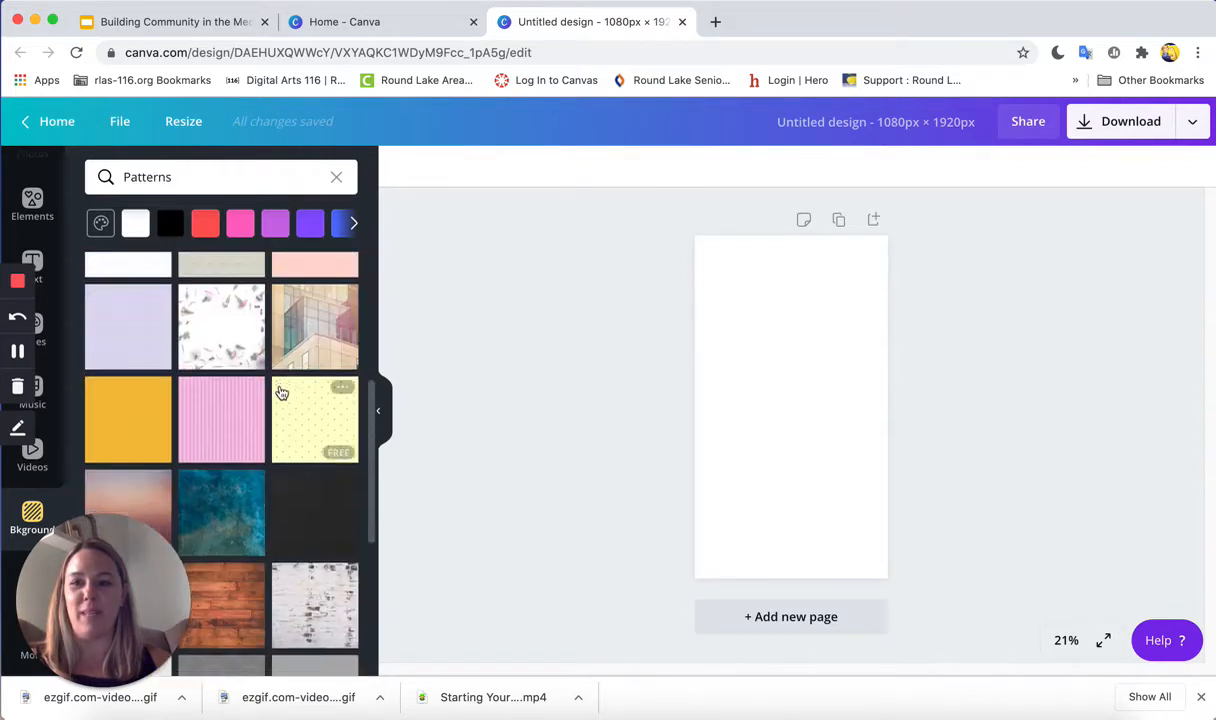
scroll(284, 396, "down", 5)
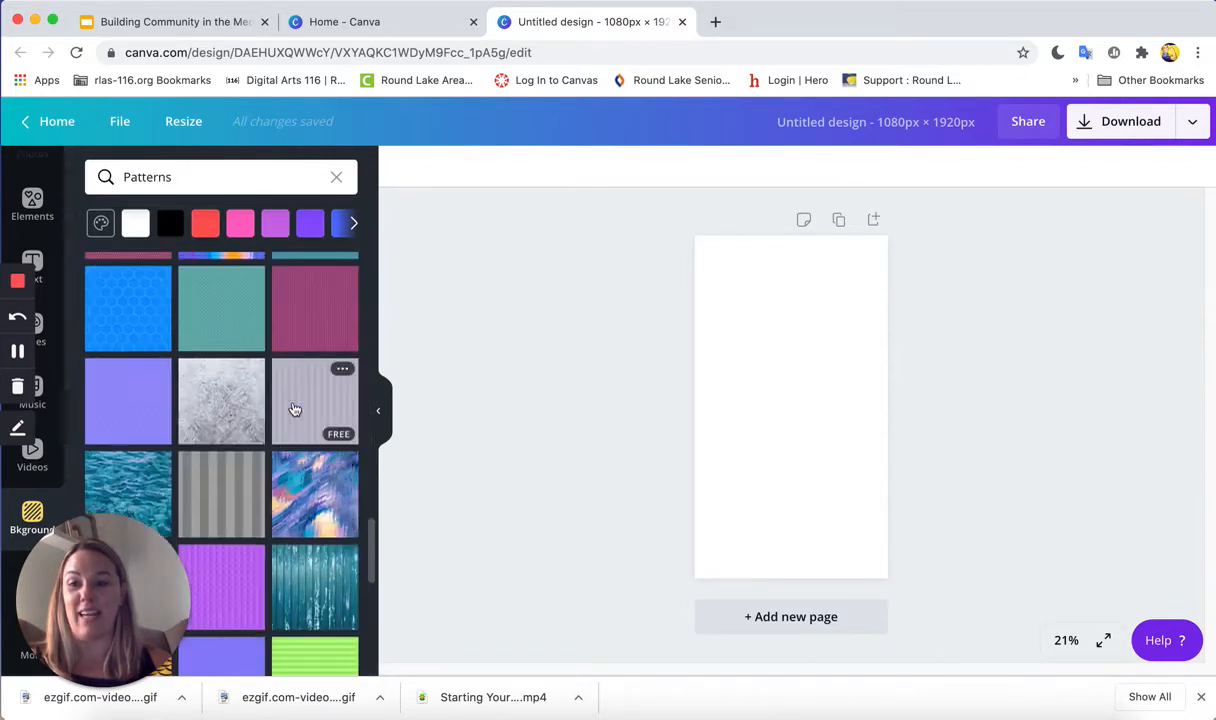
scroll(294, 409, "up", 1)
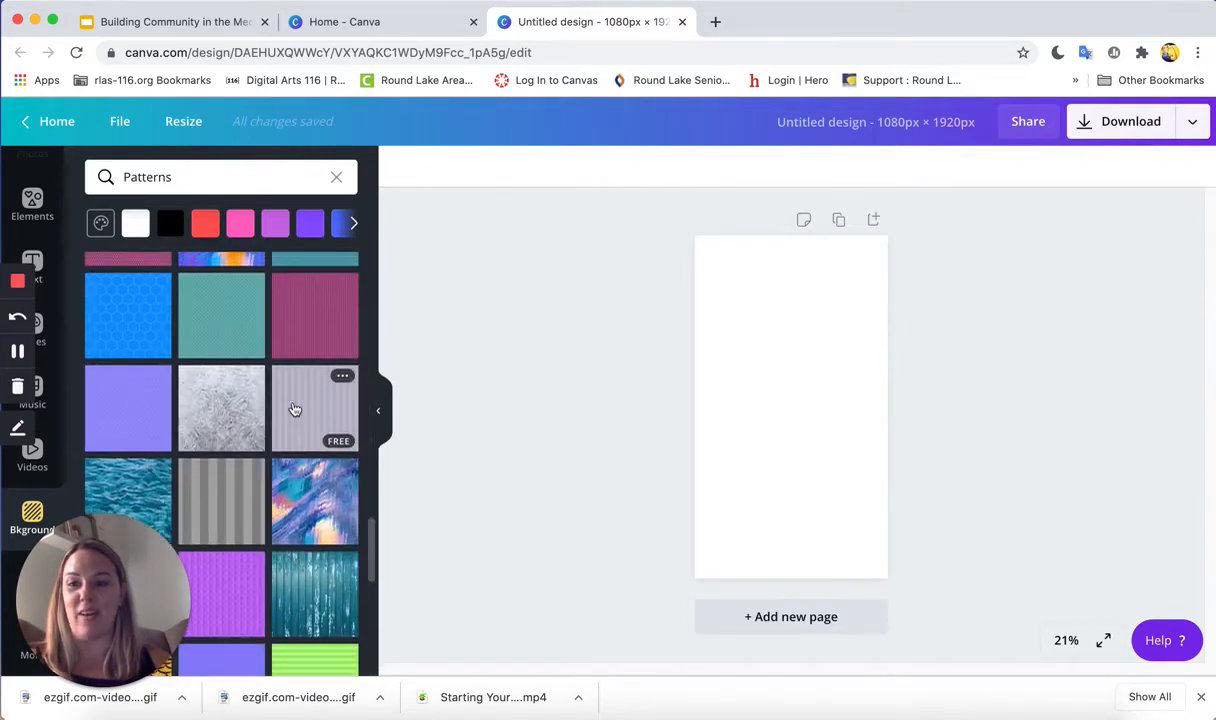
left_click(123, 410)
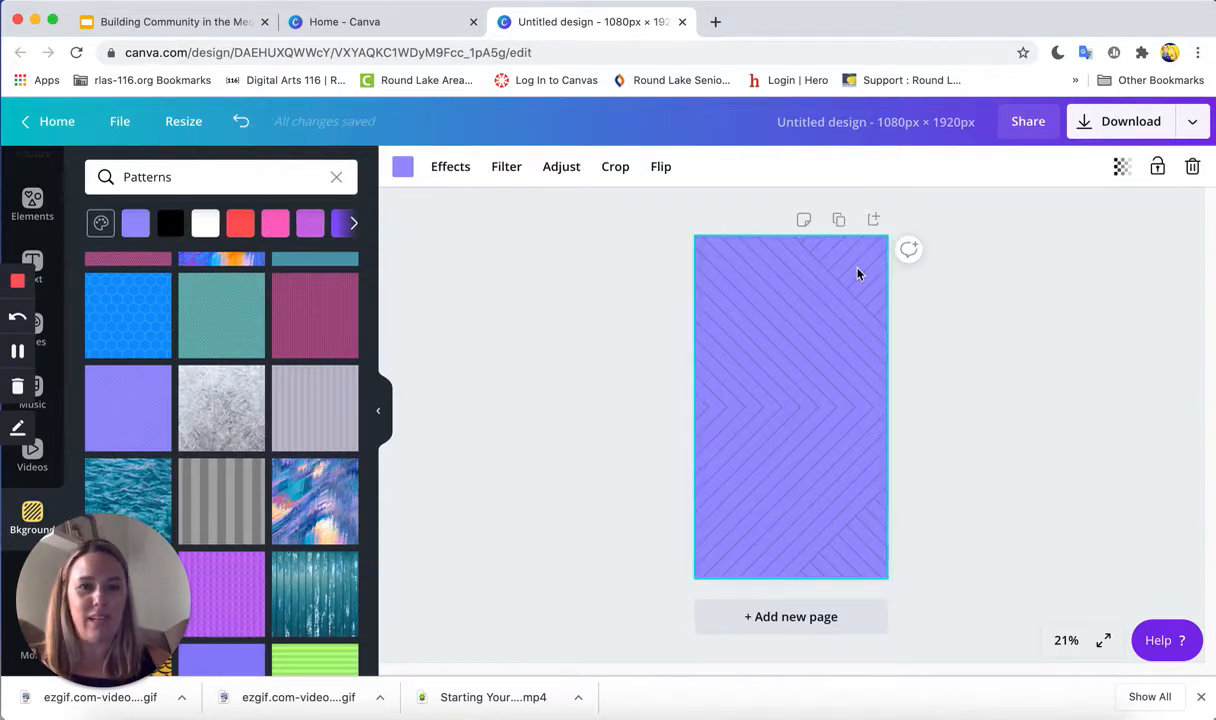
View the background's color choices and browse the ready-made font and color style sets.
left_click(403, 170)
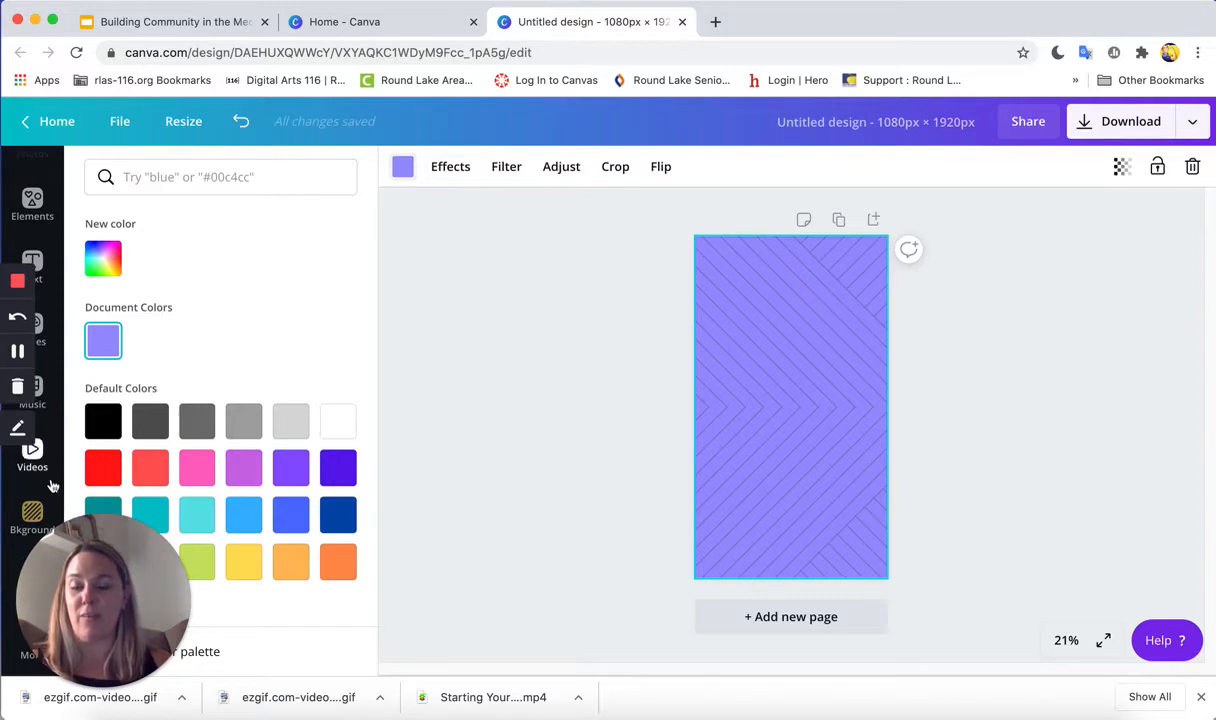
scroll(47, 490, "up", 3)
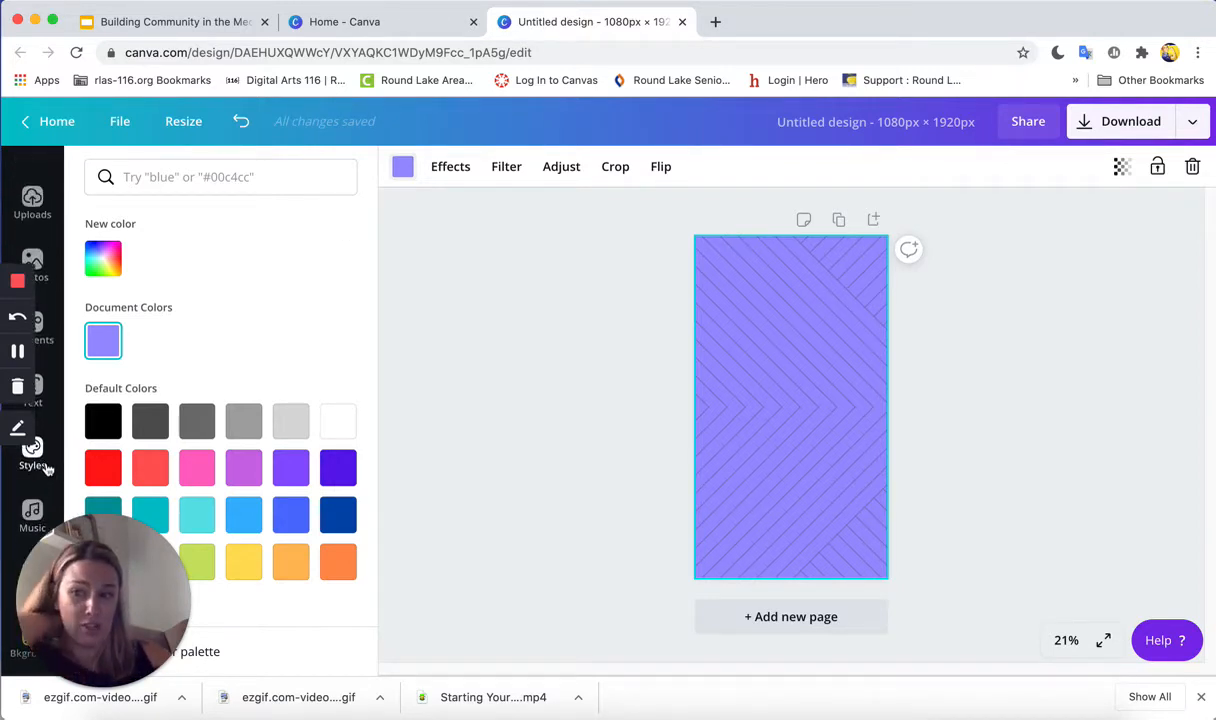
left_click(33, 455)
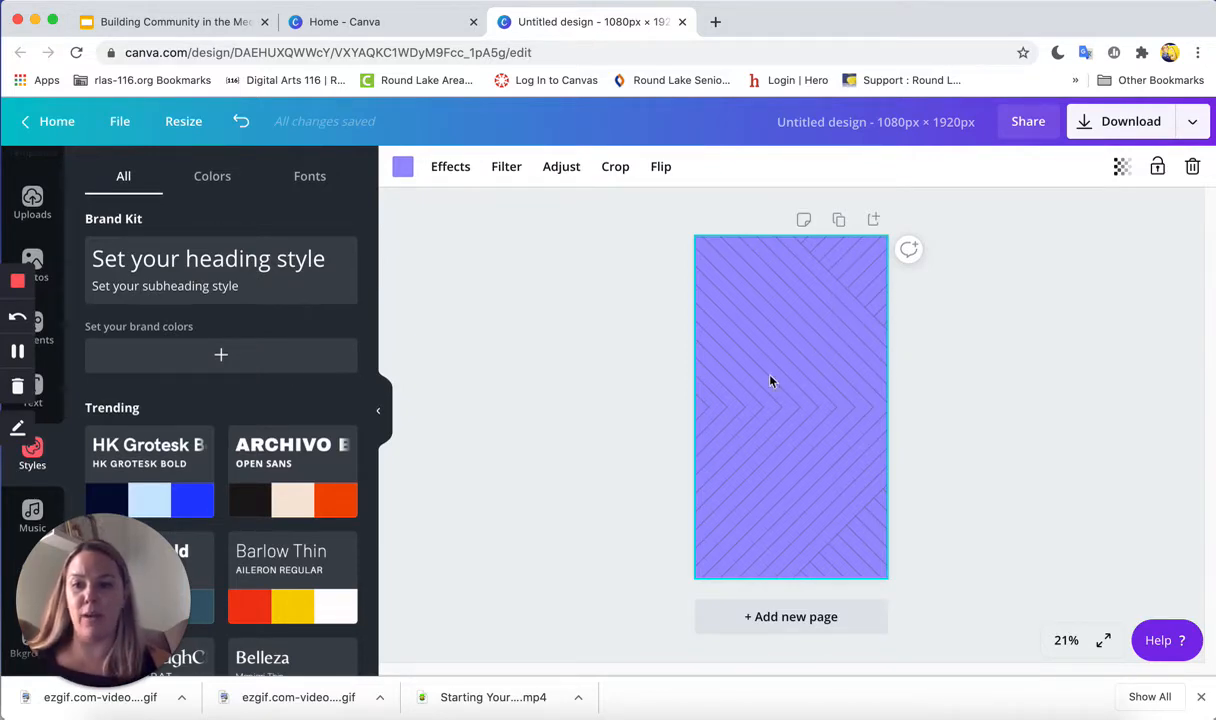
scroll(260, 422, "down", 15)
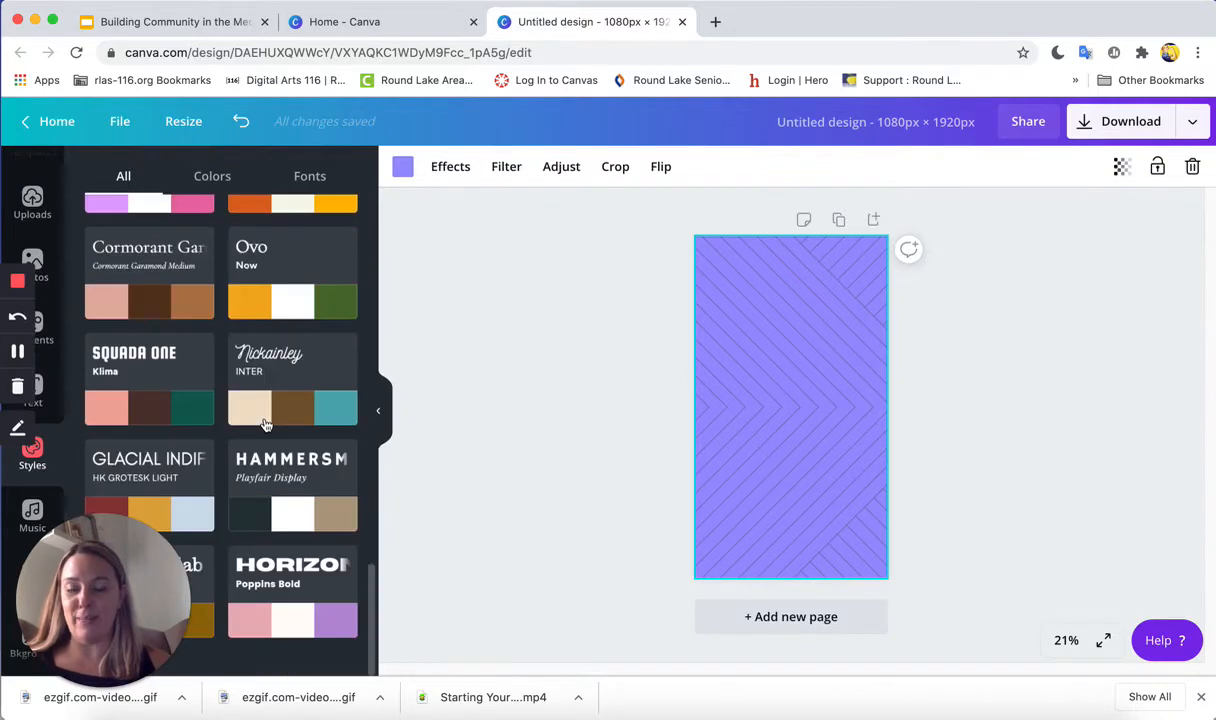
scroll(265, 424, "up", 15)
scroll(272, 420, "down", 15)
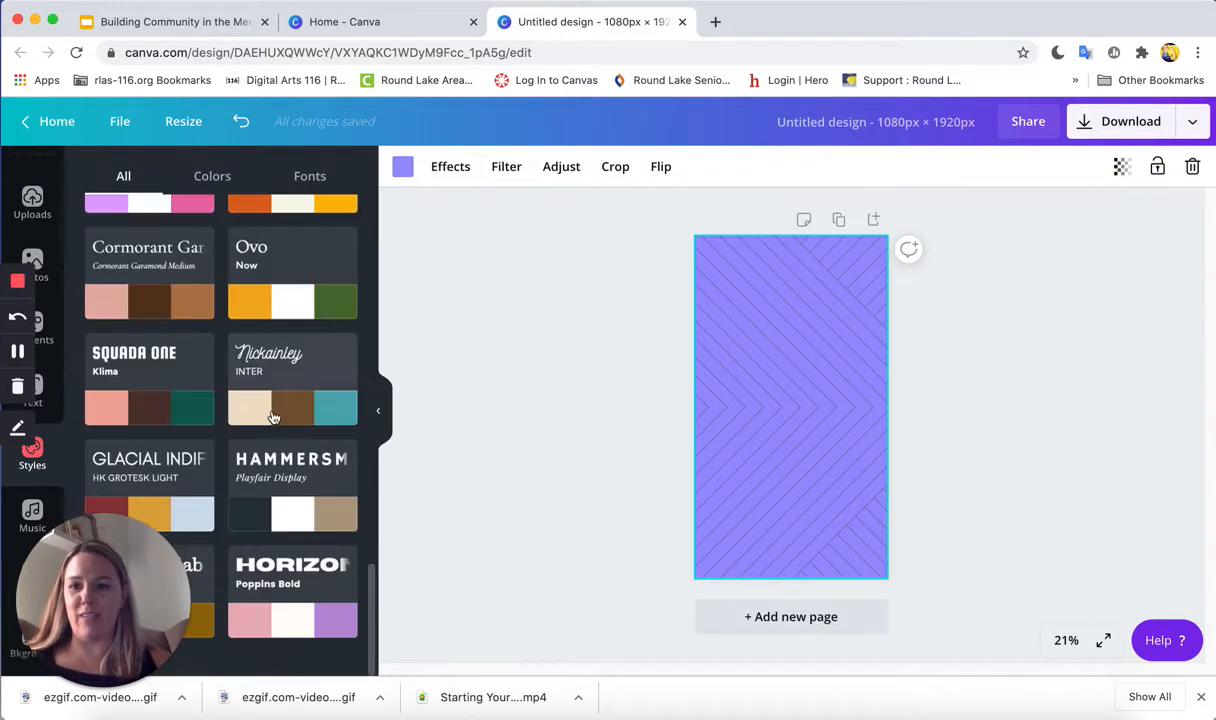
scroll(272, 415, "up", 15)
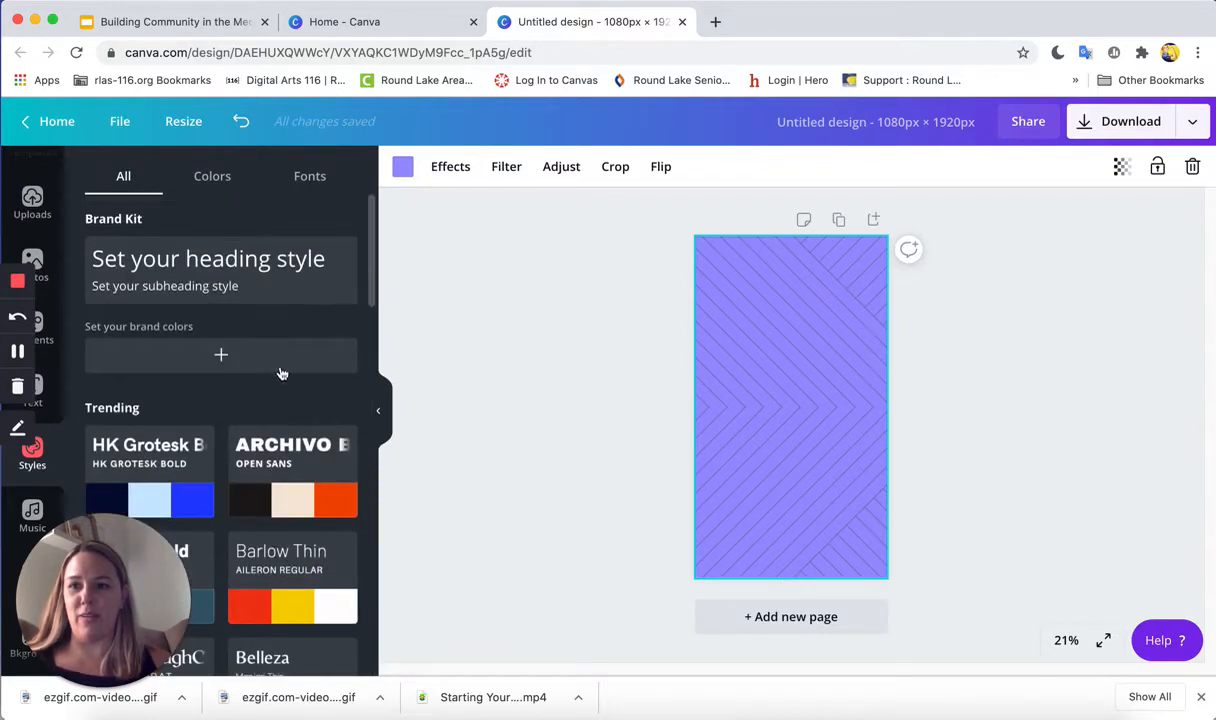
Open the Brand Kit from the brand colors setting and add pink #EB7FFA, green and red #B9303D to the Color Scheme.
left_click(220, 352)
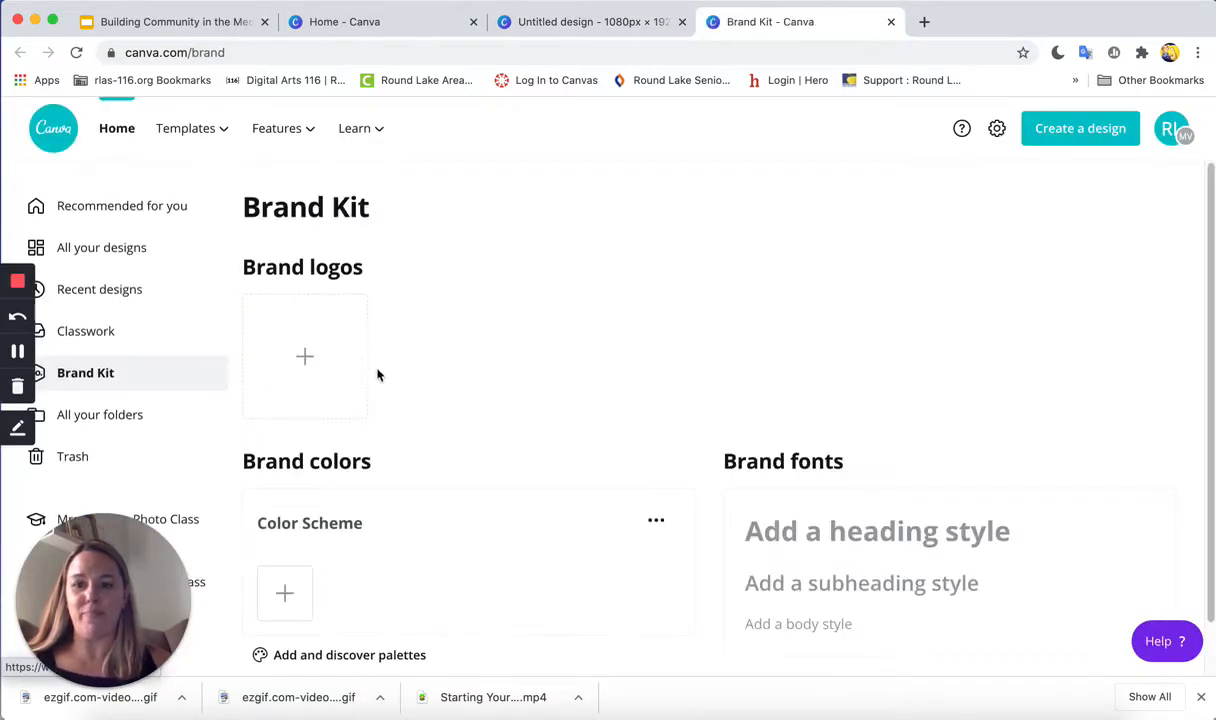
scroll(378, 373, "down", 1)
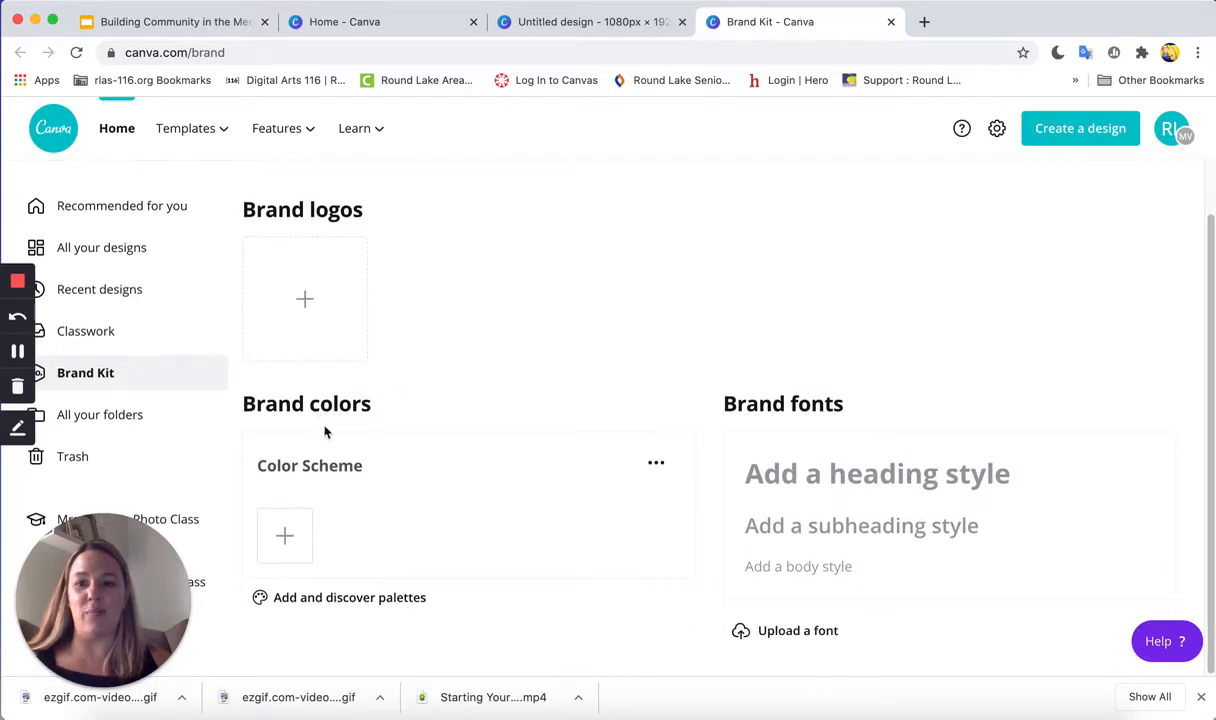
left_click(290, 546)
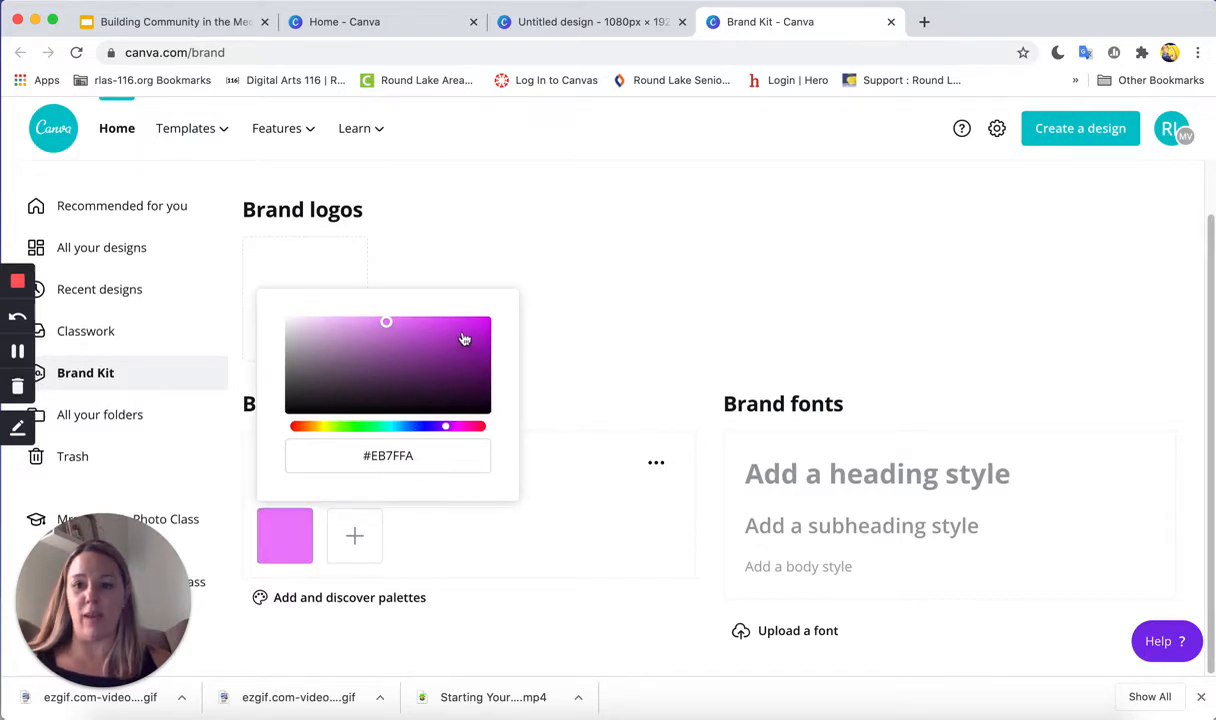
left_click(350, 532)
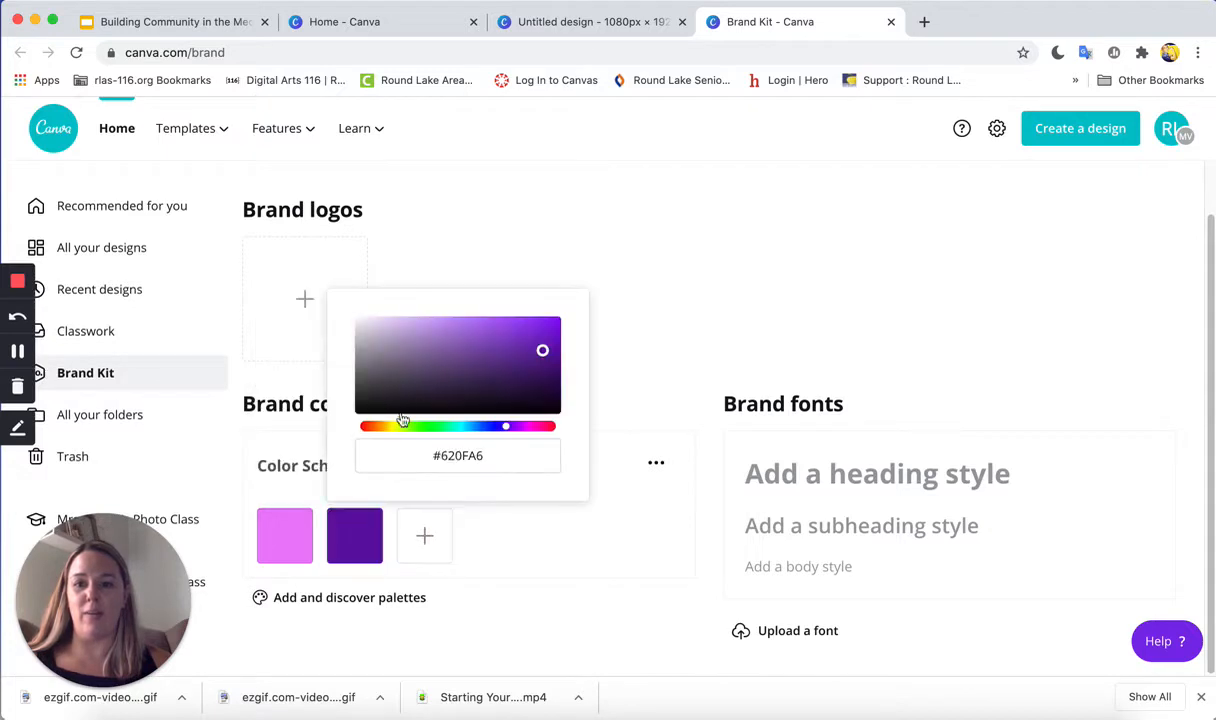
left_click(440, 426)
left_click(424, 535)
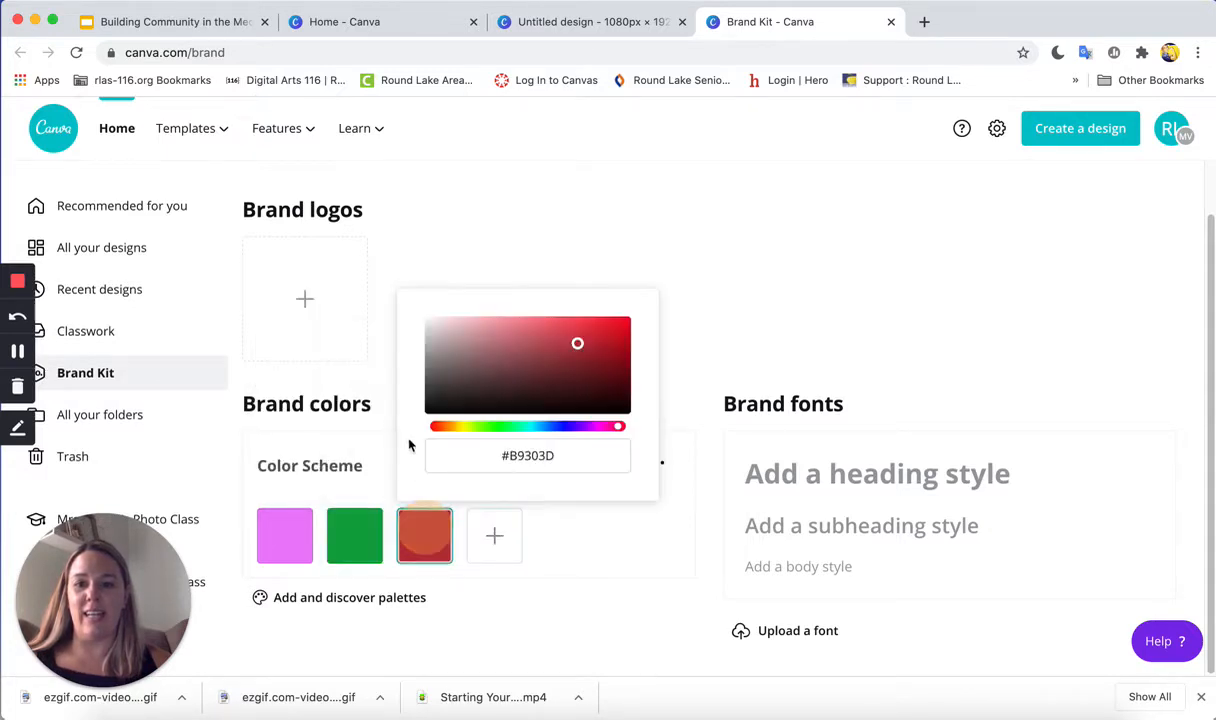
left_click(586, 532)
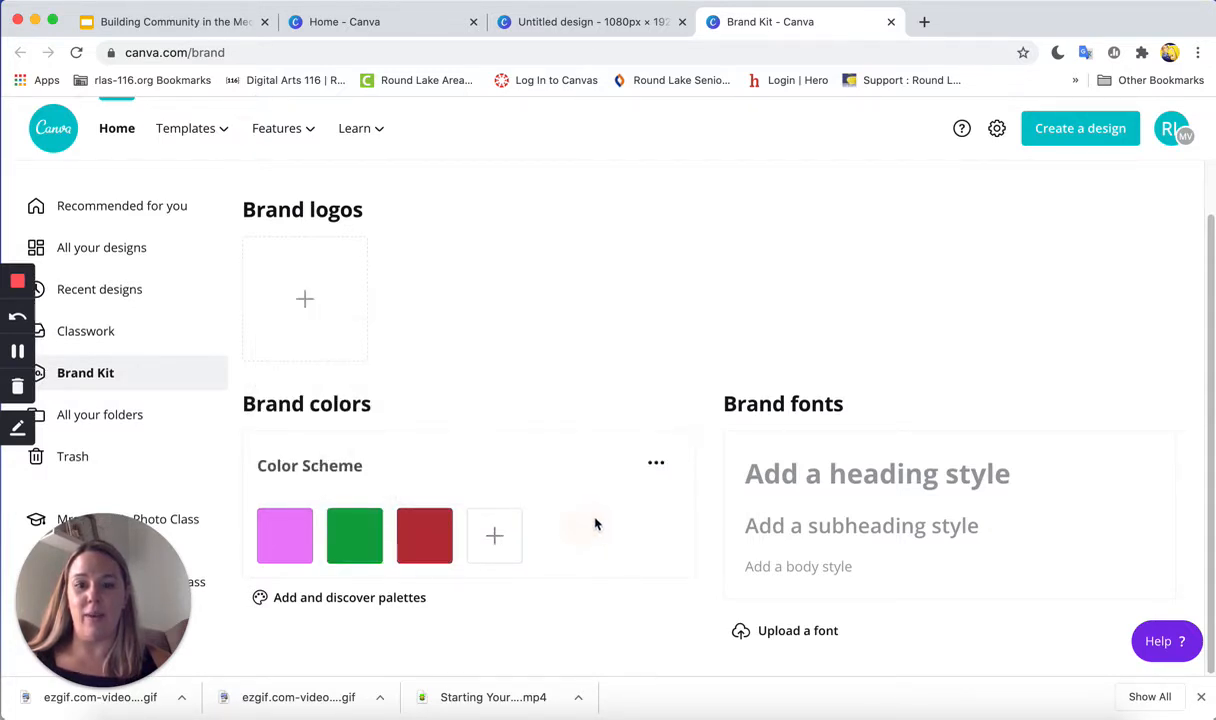
Browse the ready-made color palettes in the Brand Kit and add the Window Tide palette to the brand colors.
left_click(376, 598)
scroll(375, 600, "down", 4)
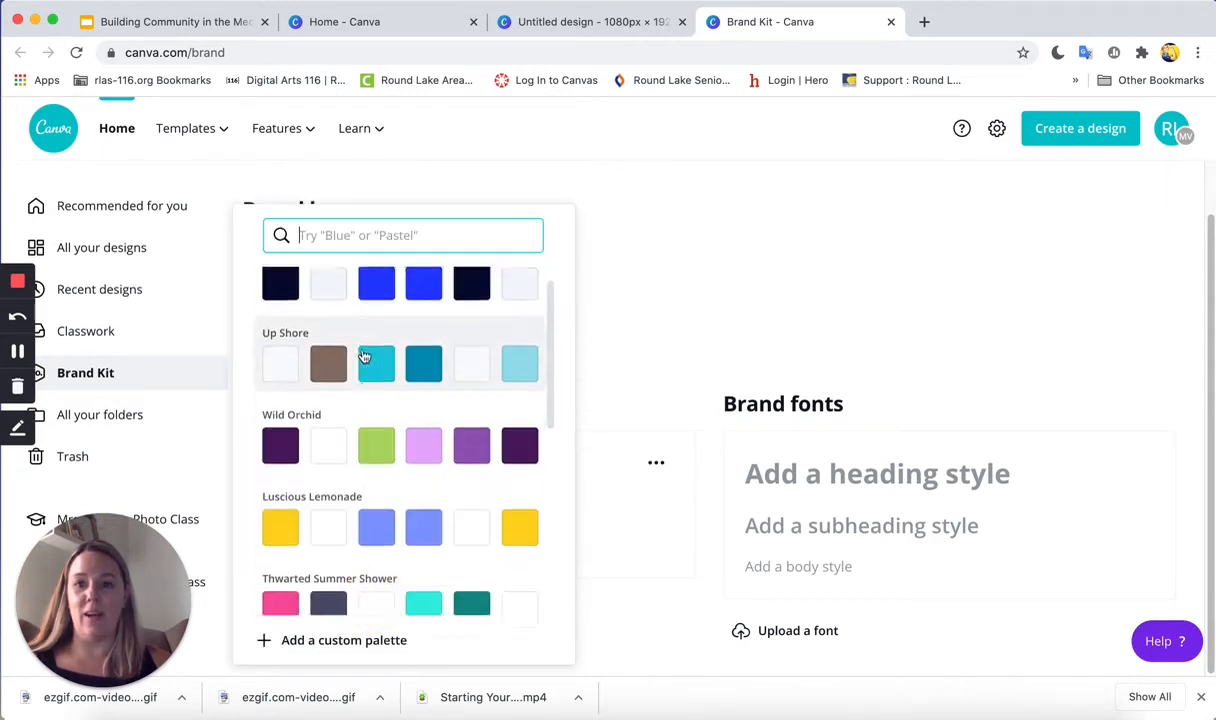
scroll(365, 357, "down", 5)
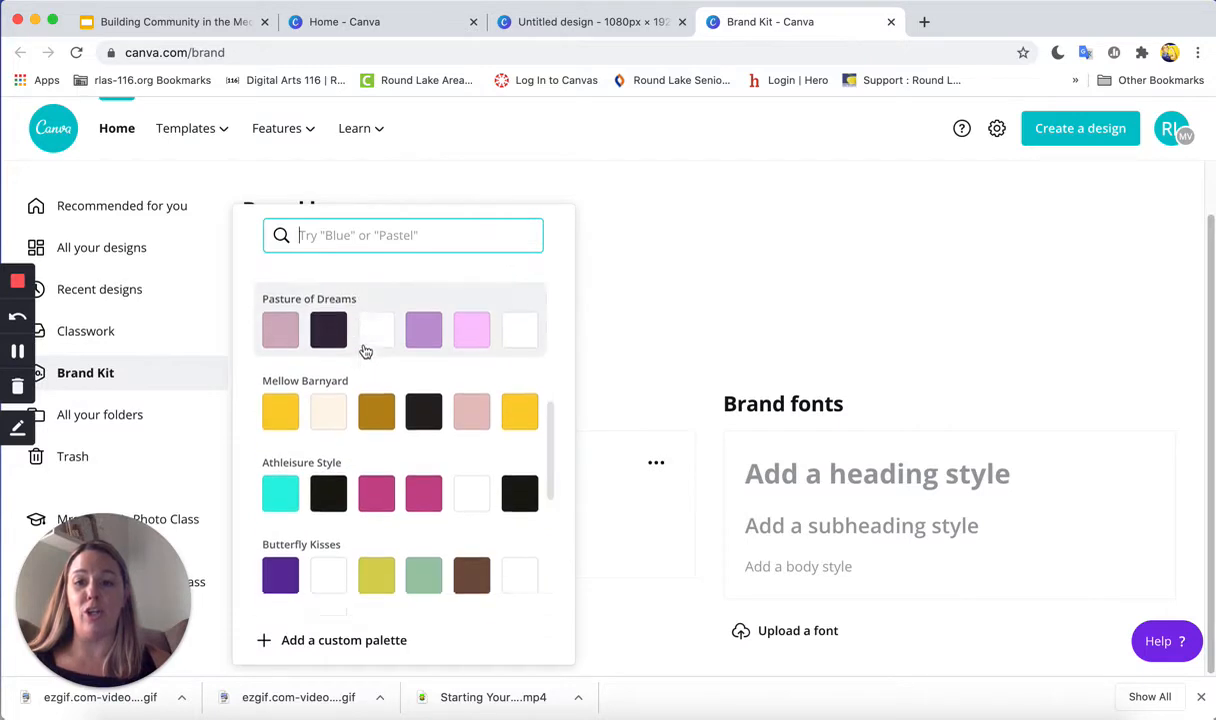
scroll(366, 350, "down", 7)
scroll(364, 348, "up", 4)
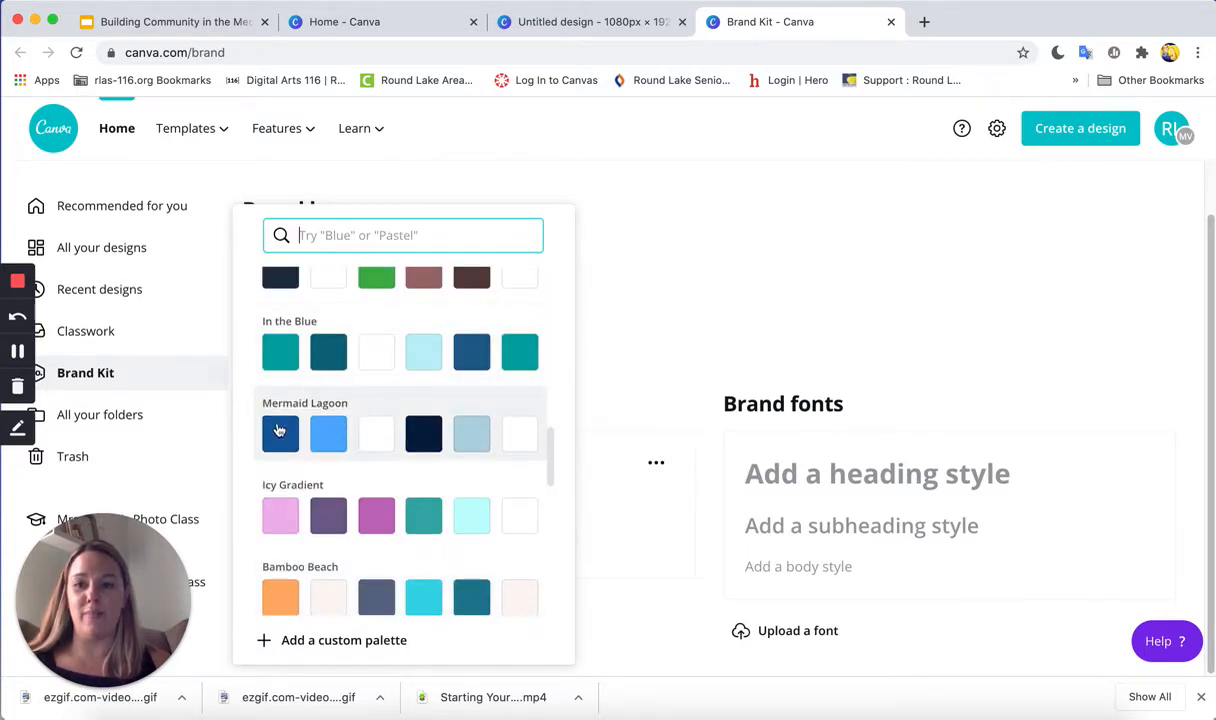
scroll(395, 410, "down", 10)
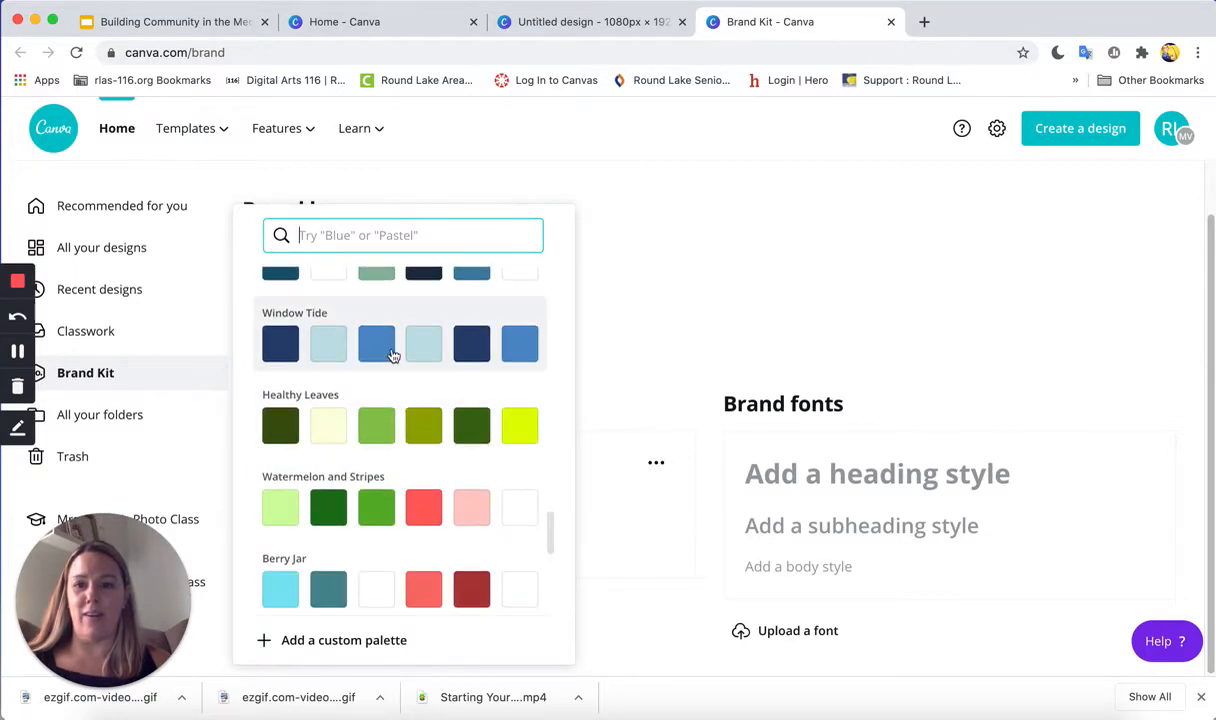
left_click(393, 355)
scroll(467, 557, "down", 2)
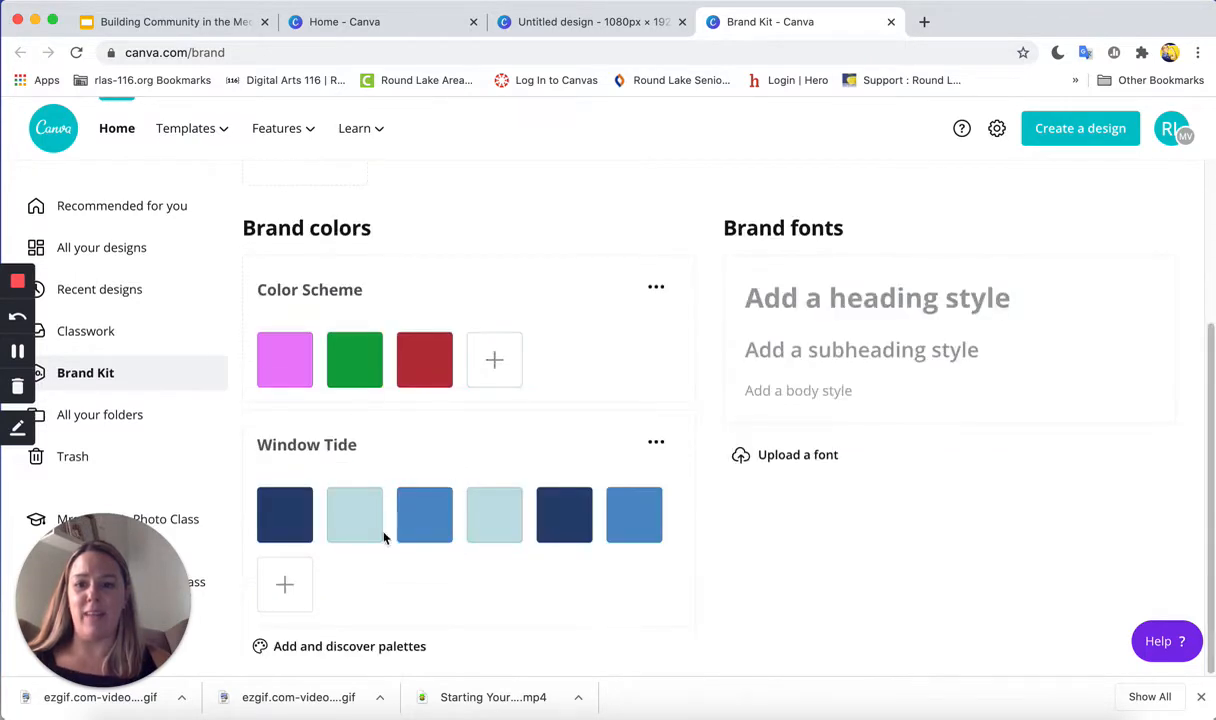
scroll(438, 489, "up", 1)
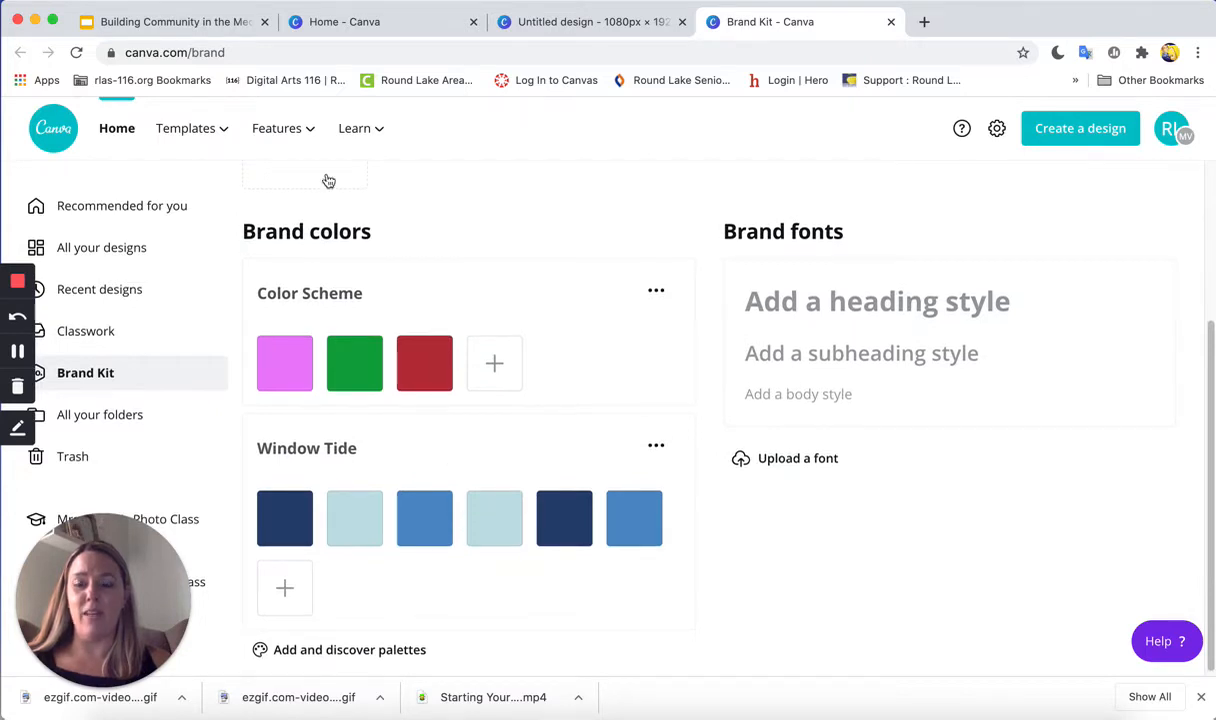
Reopen the 1080 × 1920 px design from the recent designs and bring up the brand palettes for its background color.
left_click(120, 292)
left_click(324, 420)
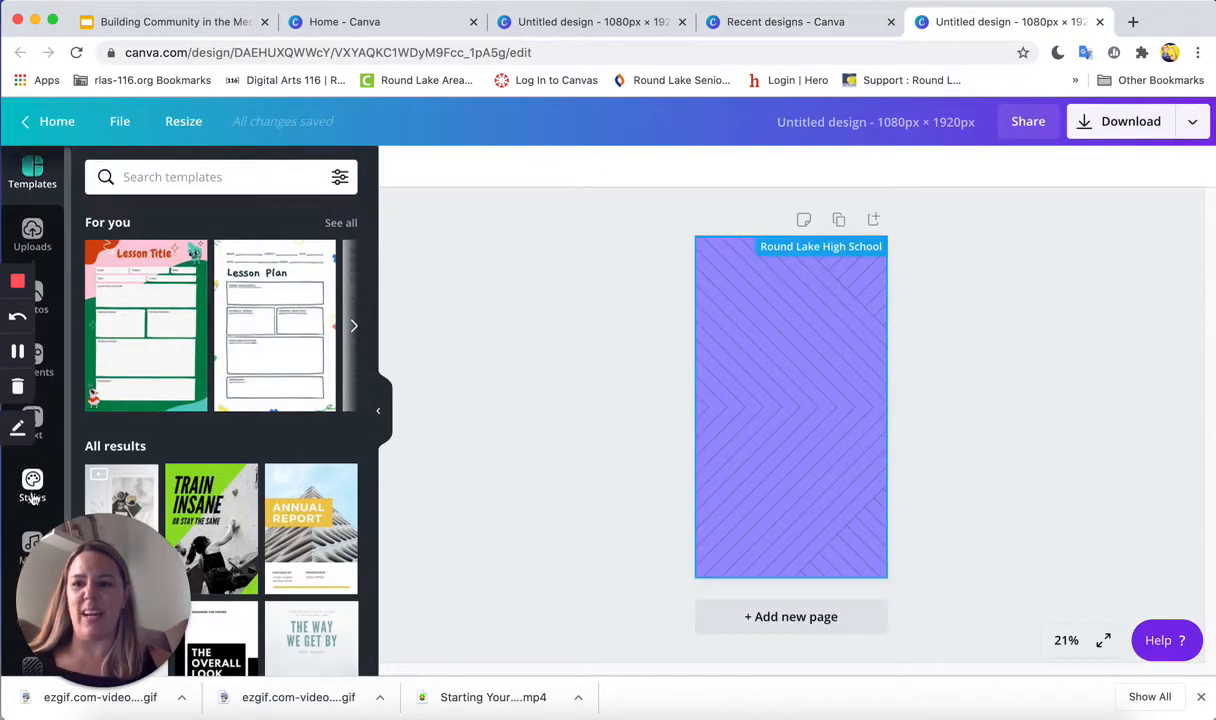
scroll(34, 496, "down", 3)
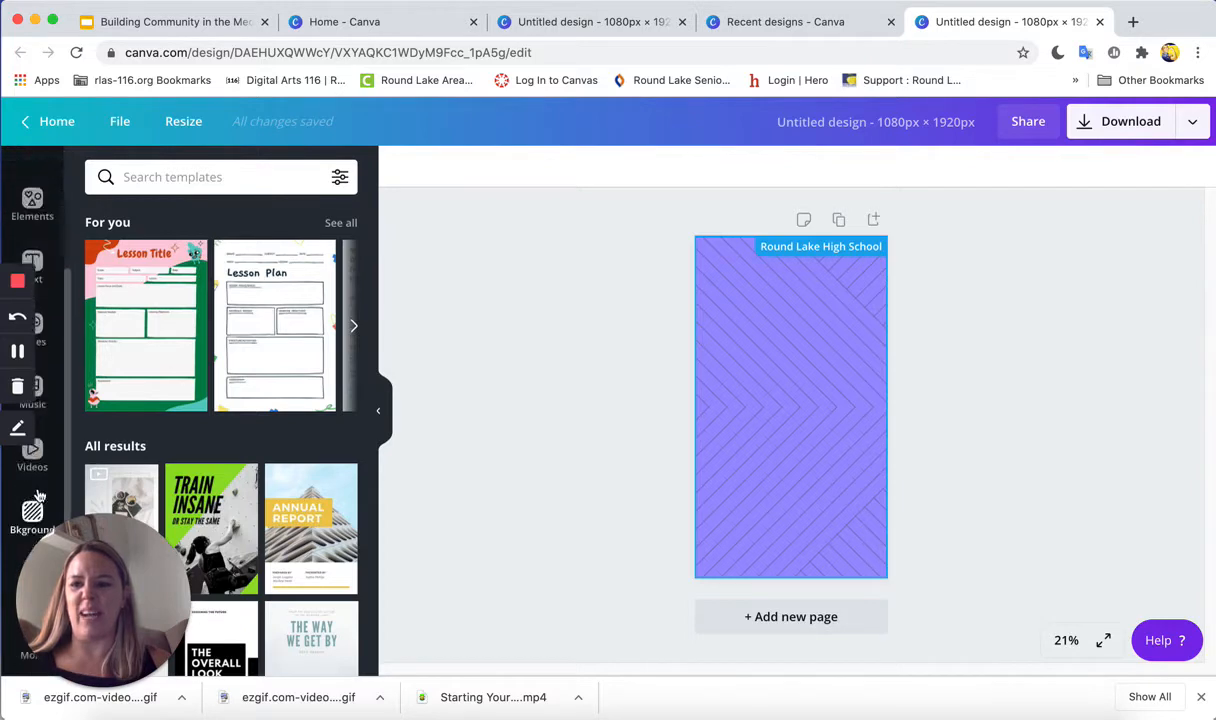
left_click(33, 512)
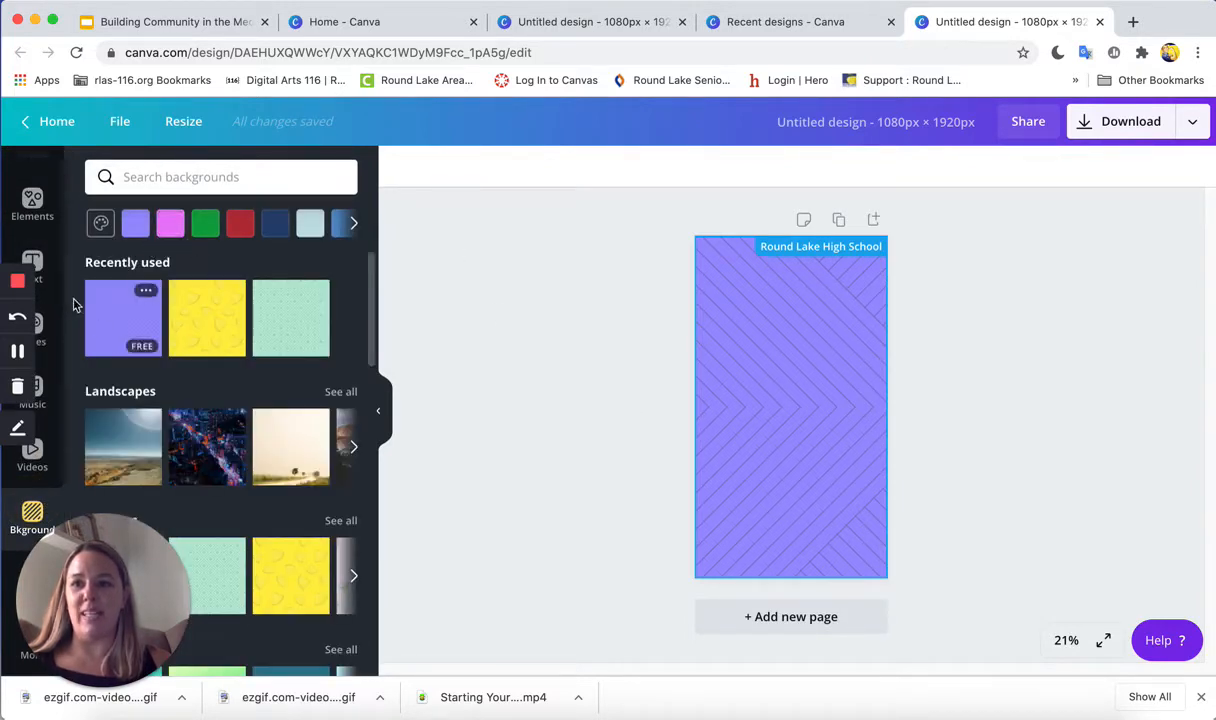
left_click(101, 222)
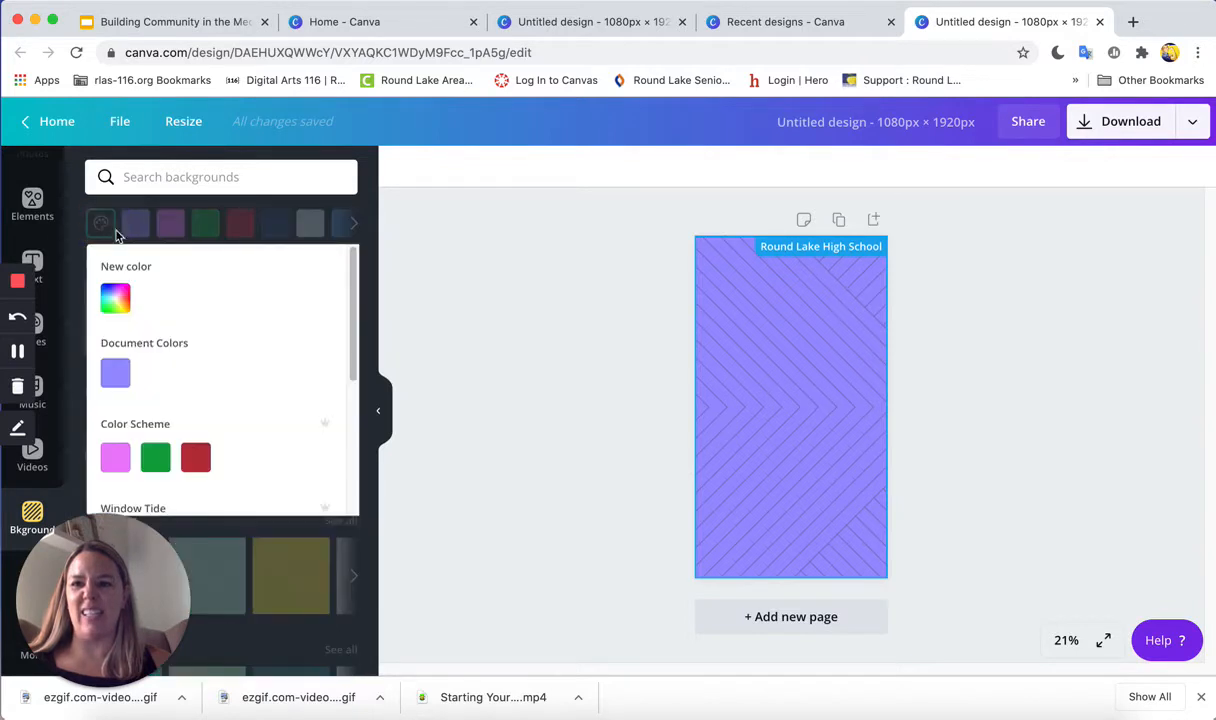
scroll(153, 418, "down", 2)
scroll(215, 396, "down", 1)
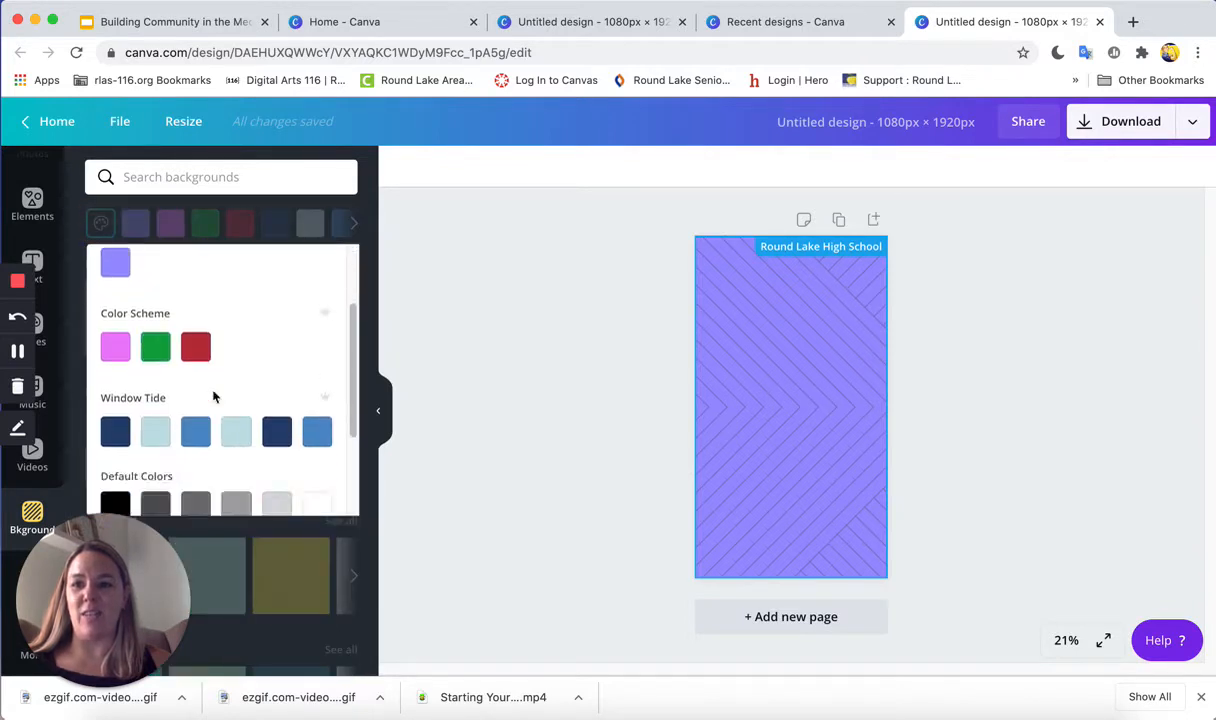
scroll(160, 402, "down", 1)
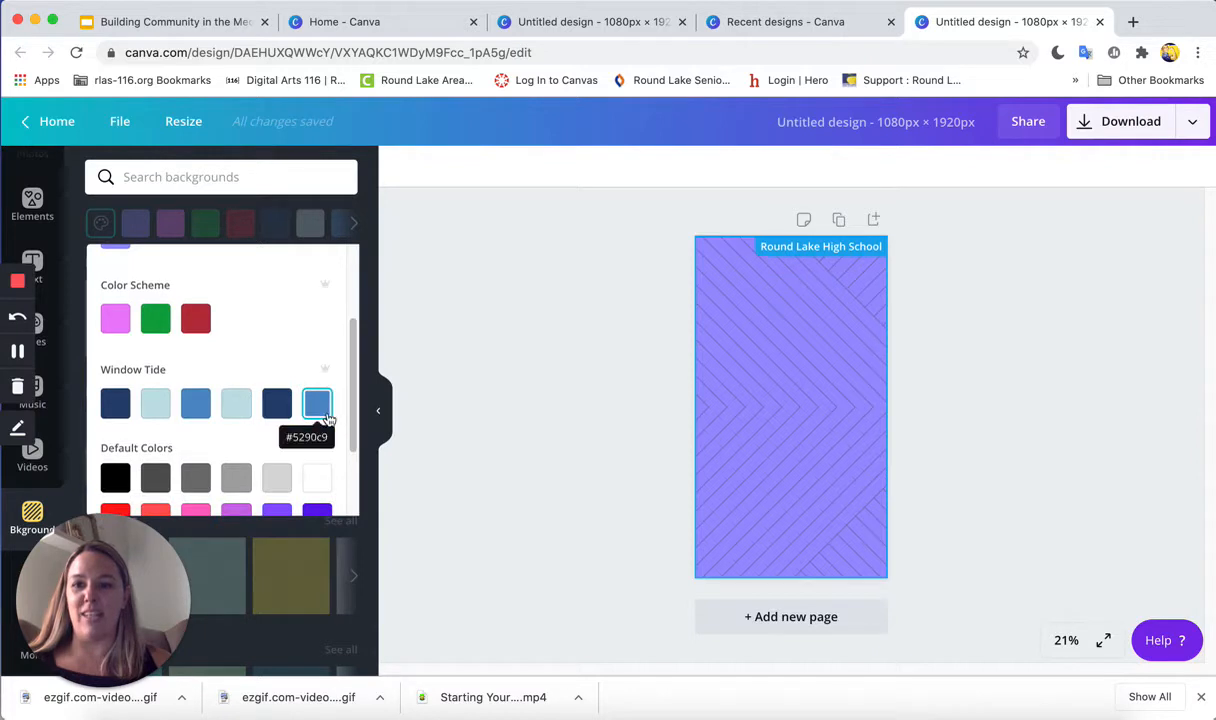
Try the Window Tide colors on the page background one after another, ending with the medium blue #5290c9.
left_click(115, 403)
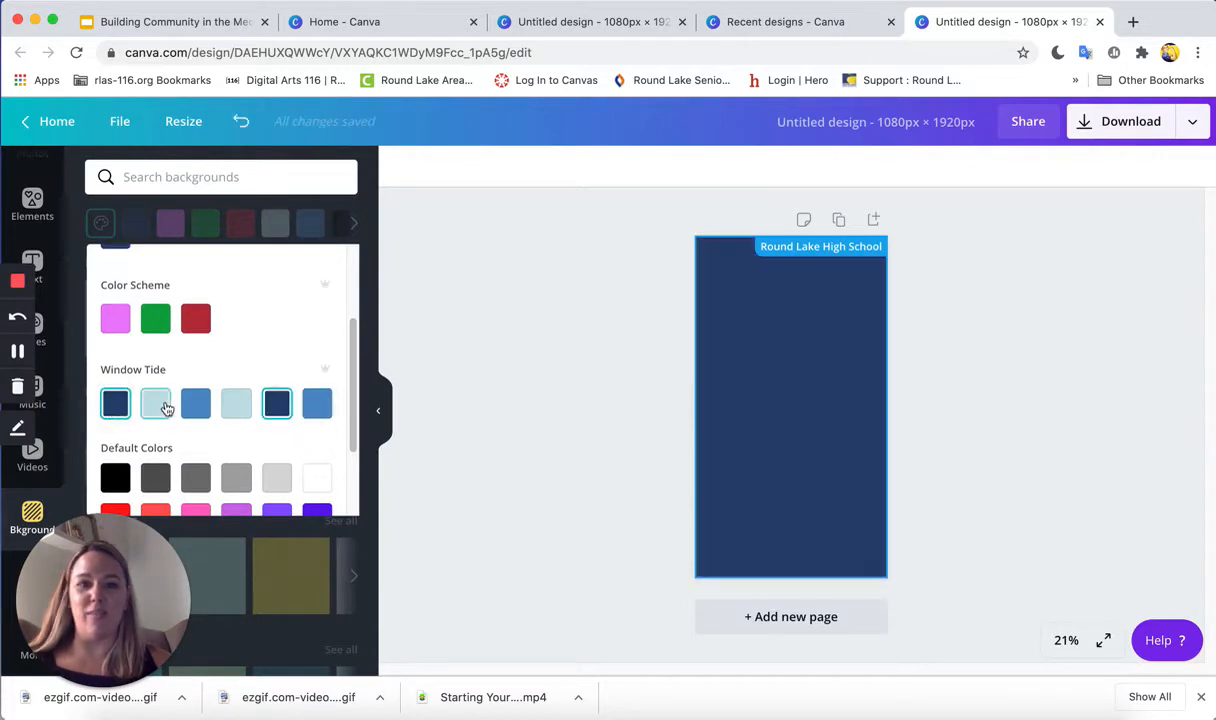
left_click(158, 404)
left_click(195, 403)
left_click(238, 409)
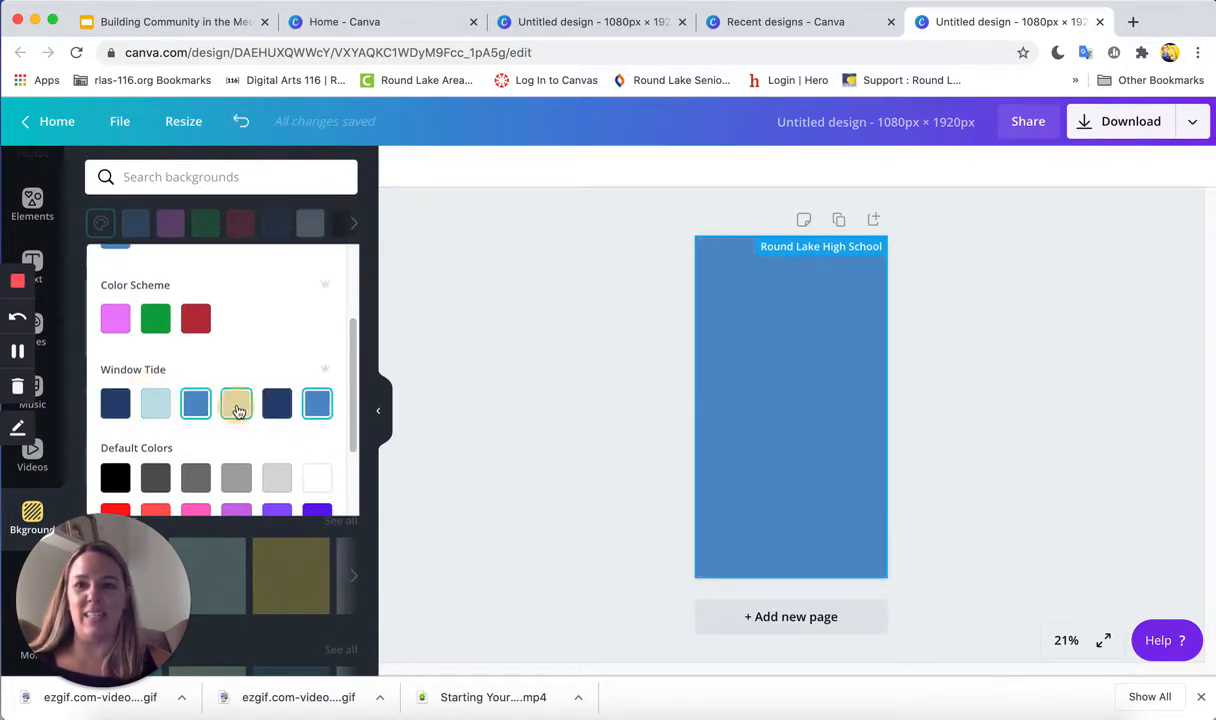
left_click(277, 403)
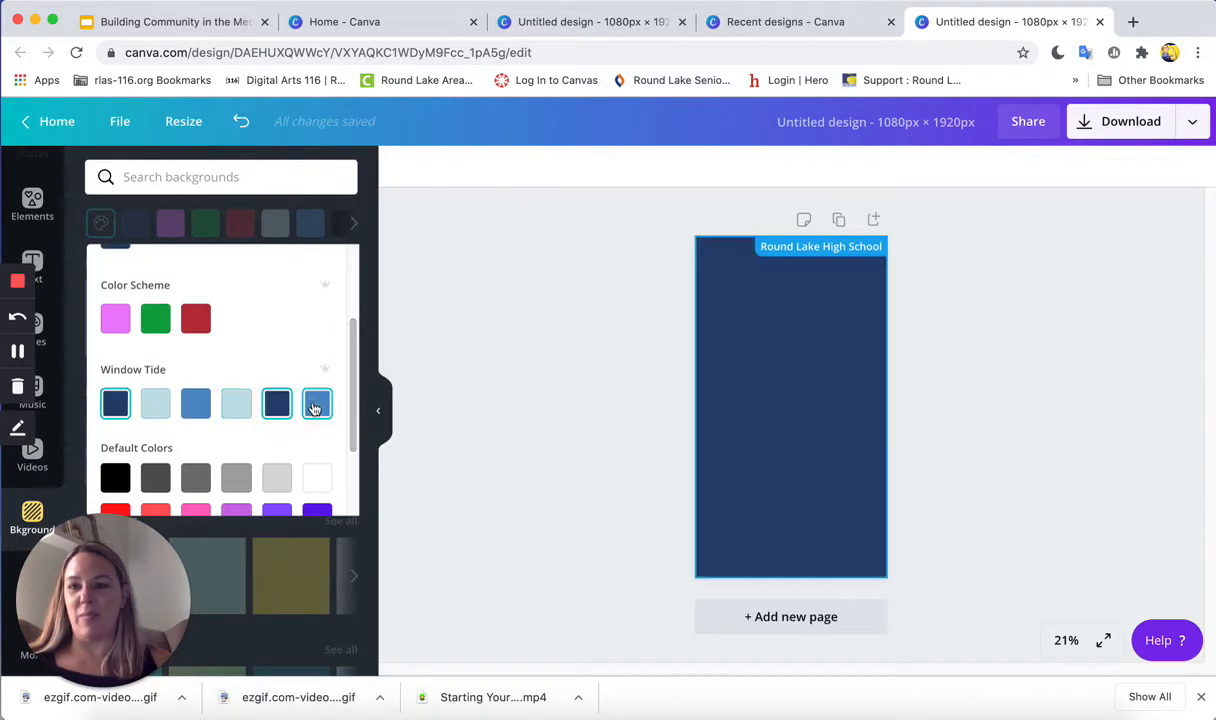
left_click(315, 405)
scroll(228, 304, "up", 1)
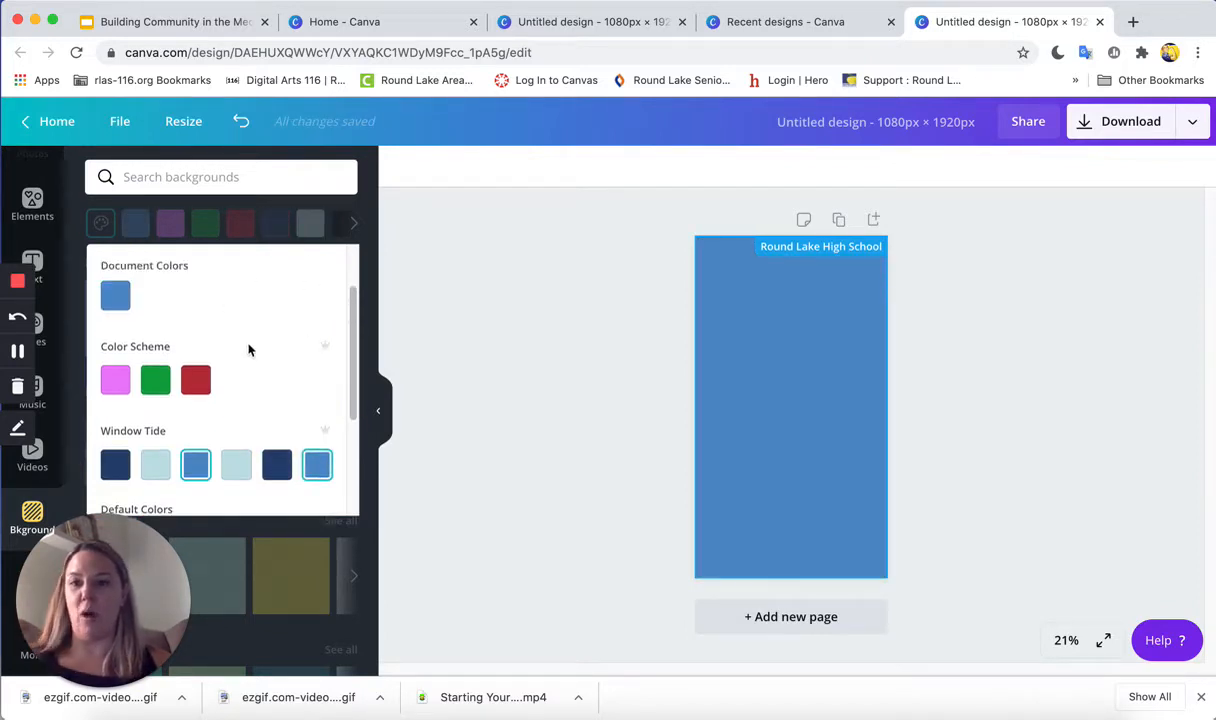
left_click(520, 337)
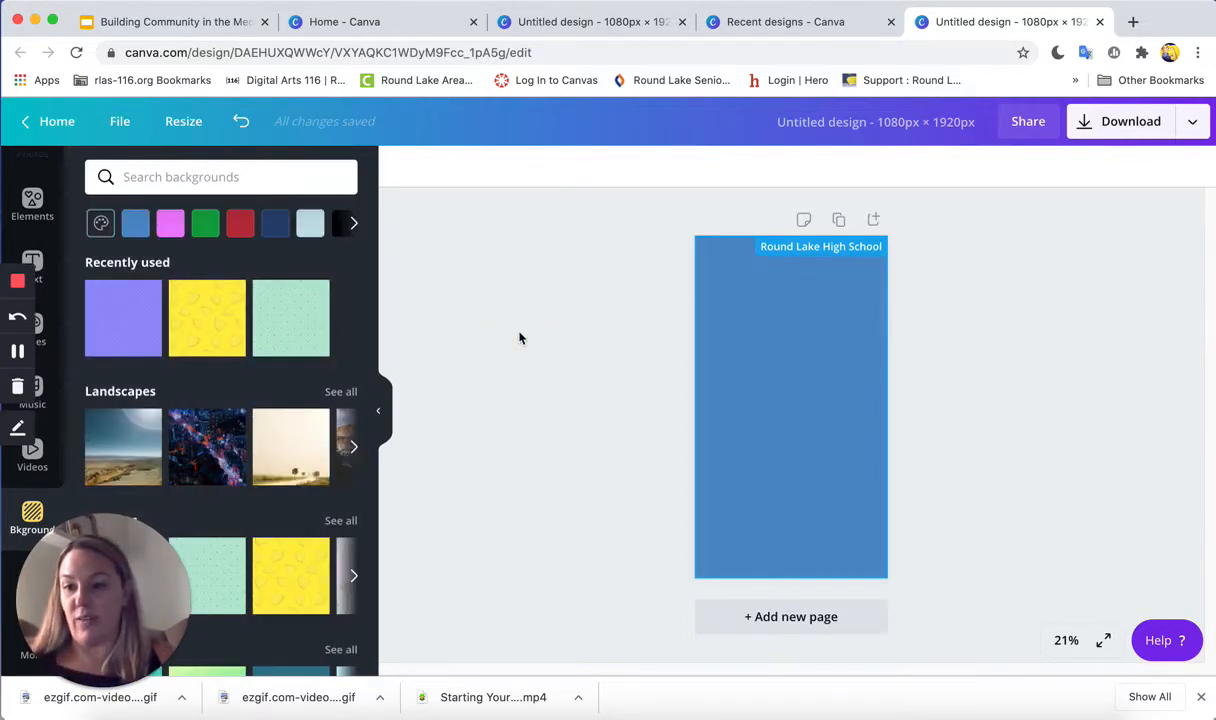
Open the element library and look through the full collection of lines.
left_click(33, 203)
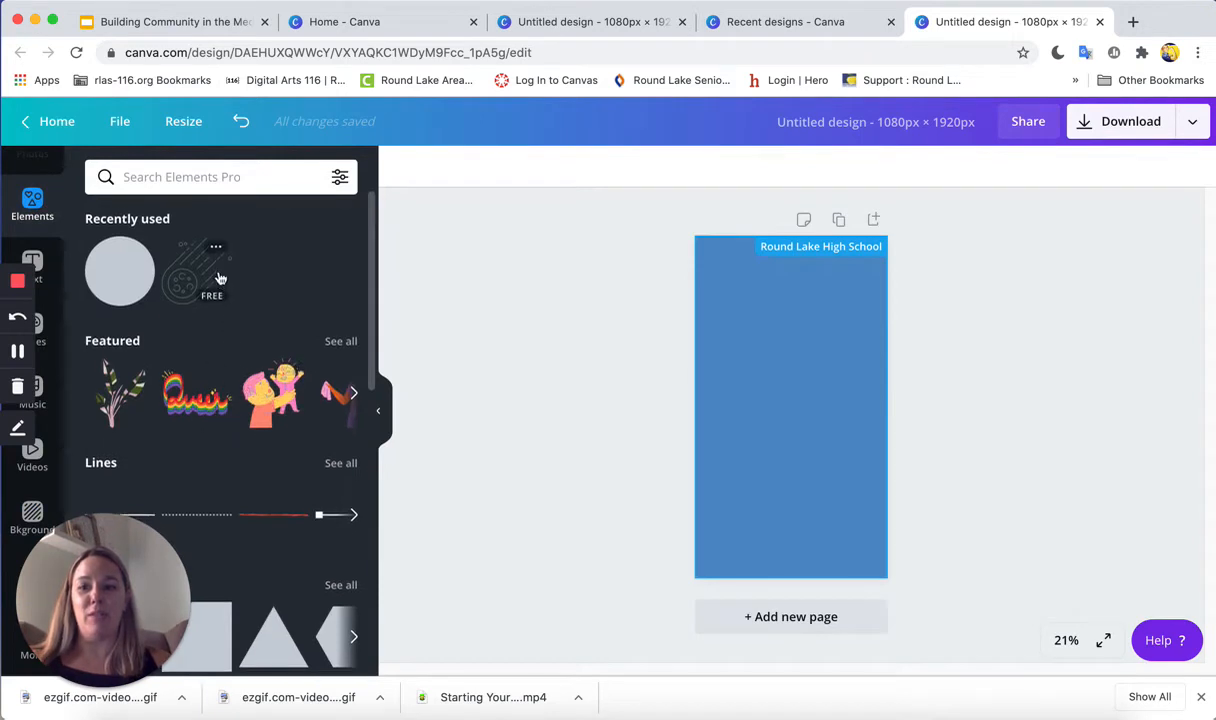
scroll(218, 276, "down", 3)
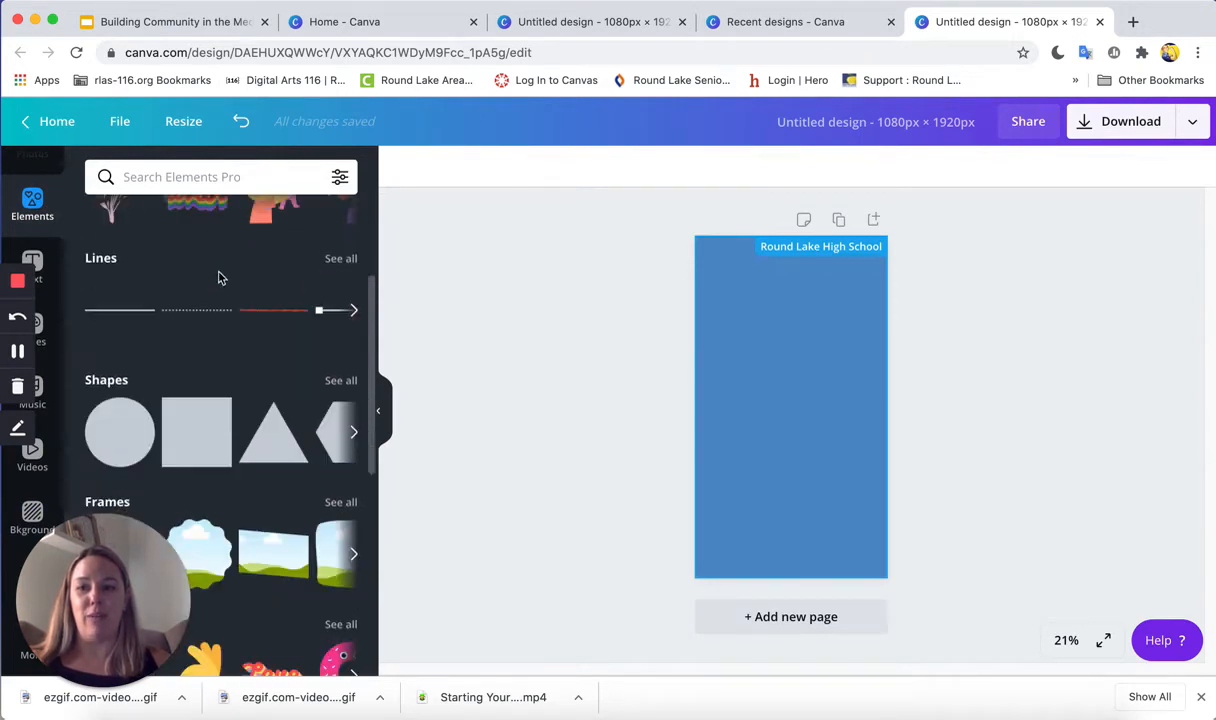
left_click(341, 259)
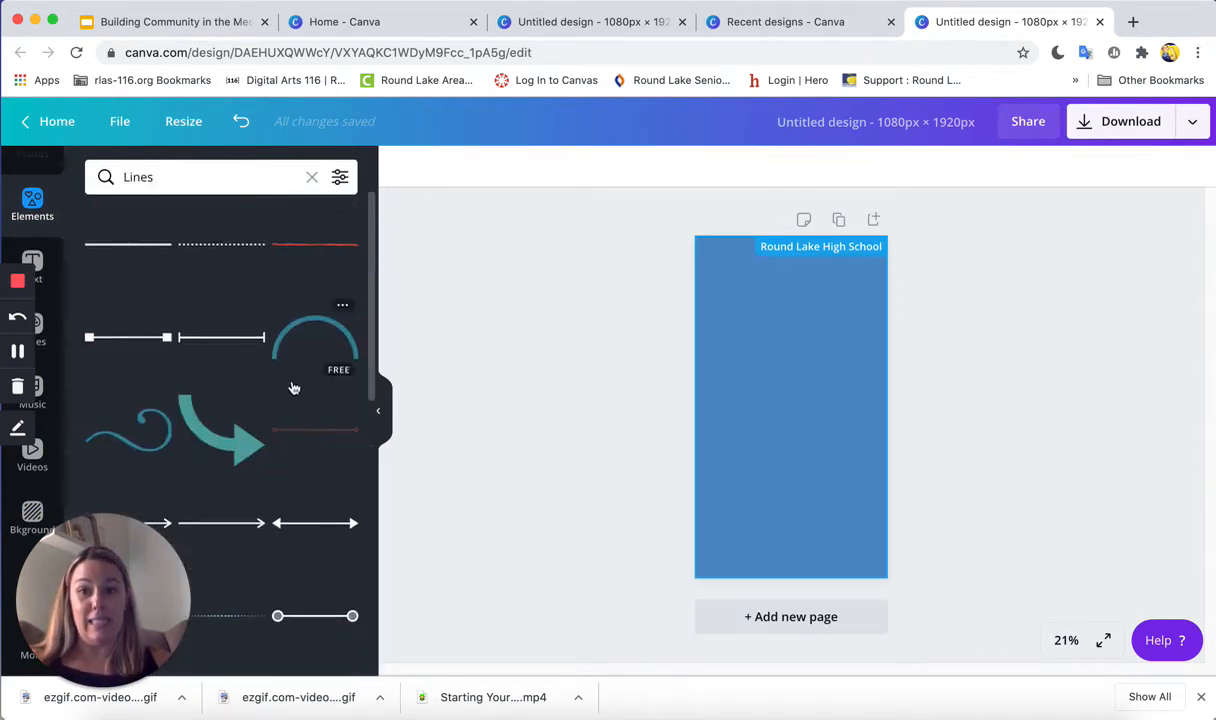
scroll(293, 388, "down", 5)
scroll(293, 388, "up", 5)
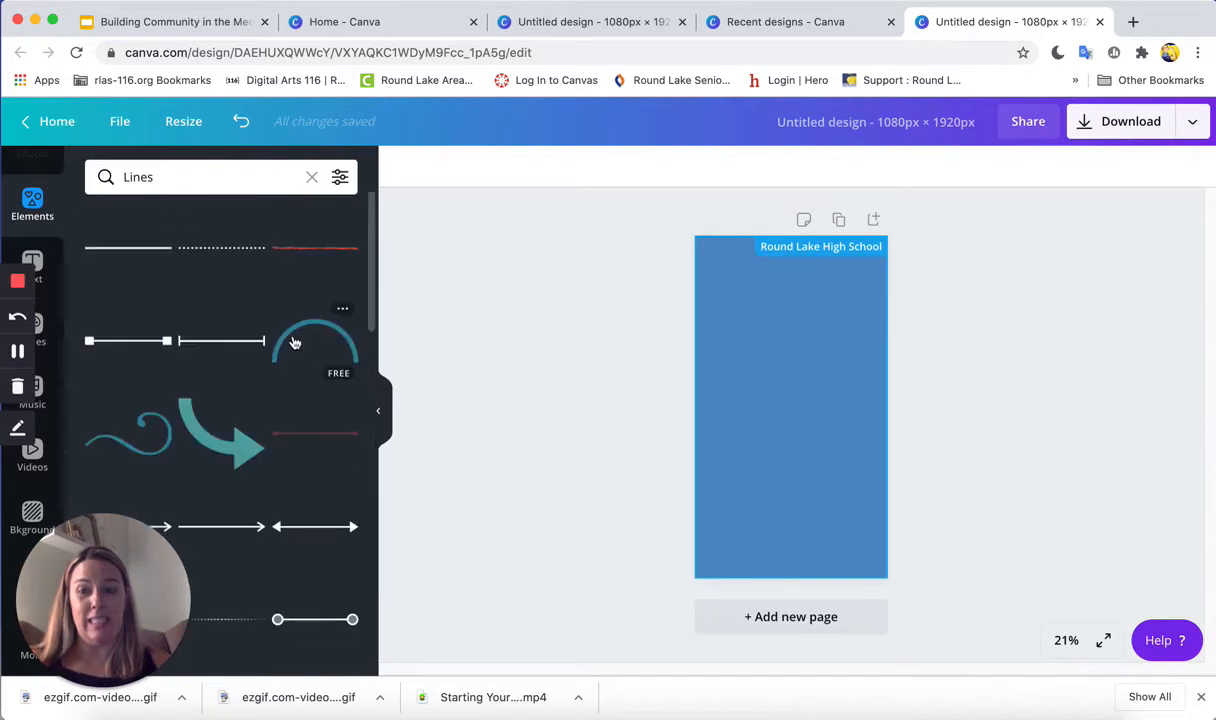
Show all Shapes in the element library and examine the available basic shapes, outlines, hearts, stars, banners and speech bubbles.
left_click(38, 208)
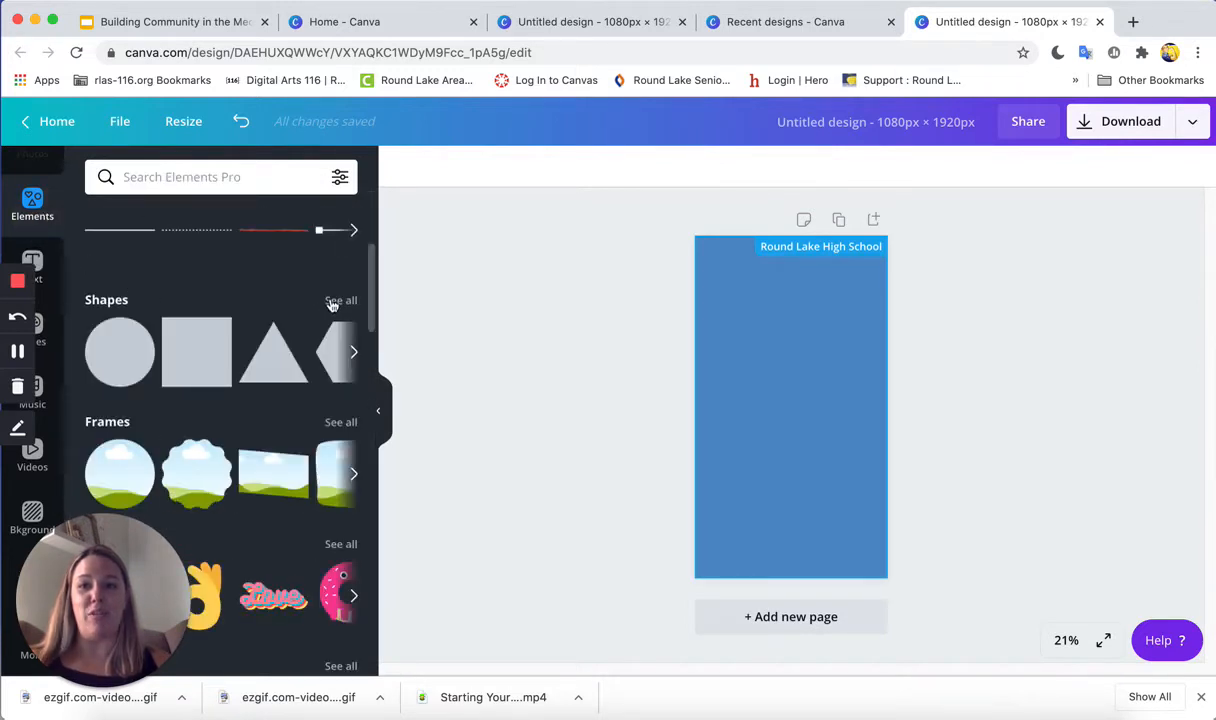
left_click(338, 300)
scroll(286, 372, "down", 10)
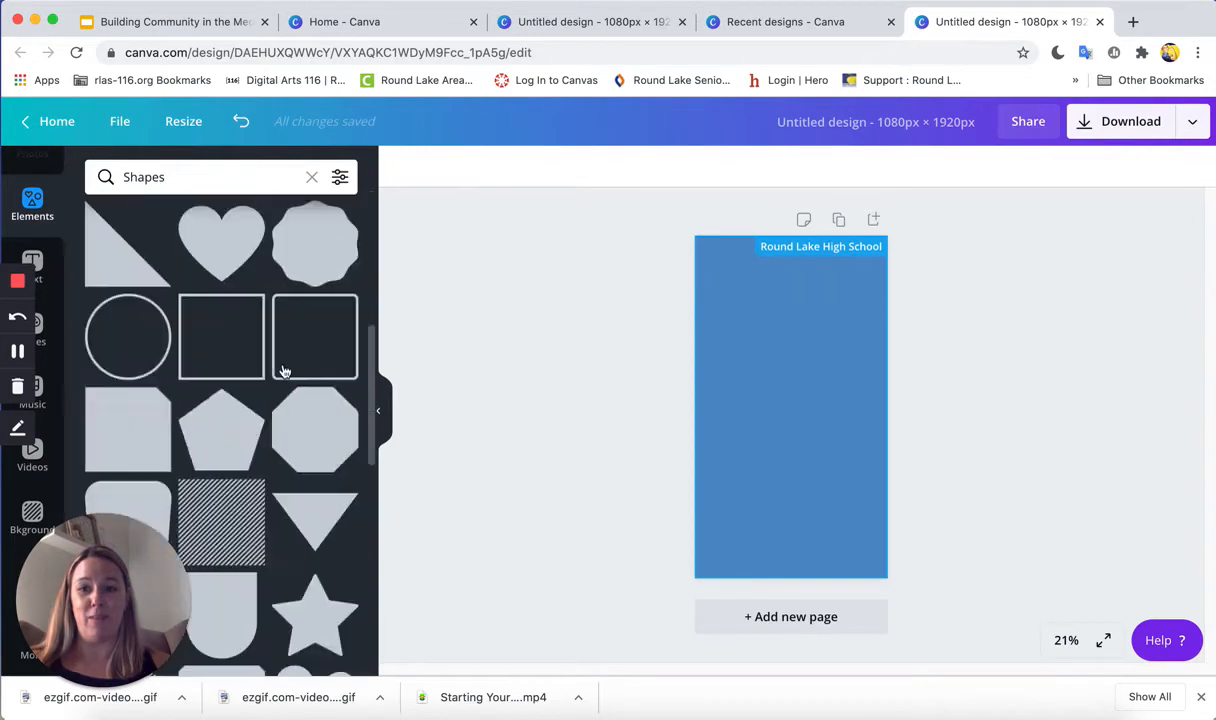
scroll(286, 372, "down", 15)
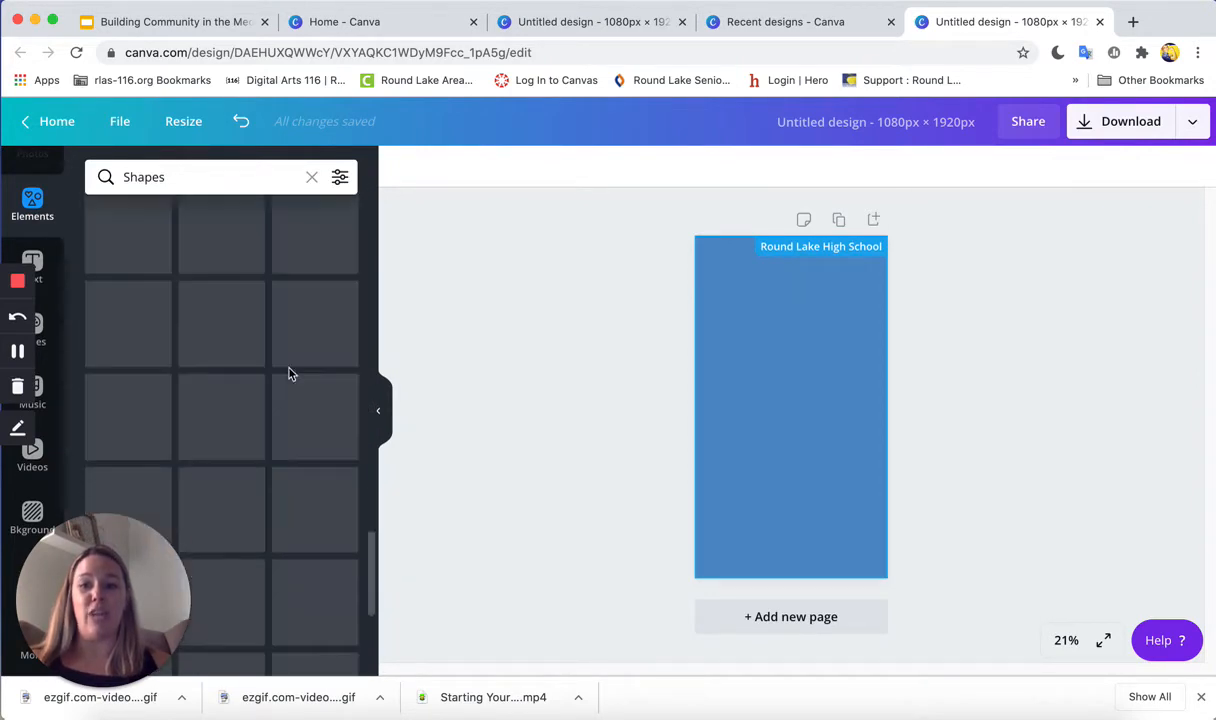
scroll(290, 376, "up", 20)
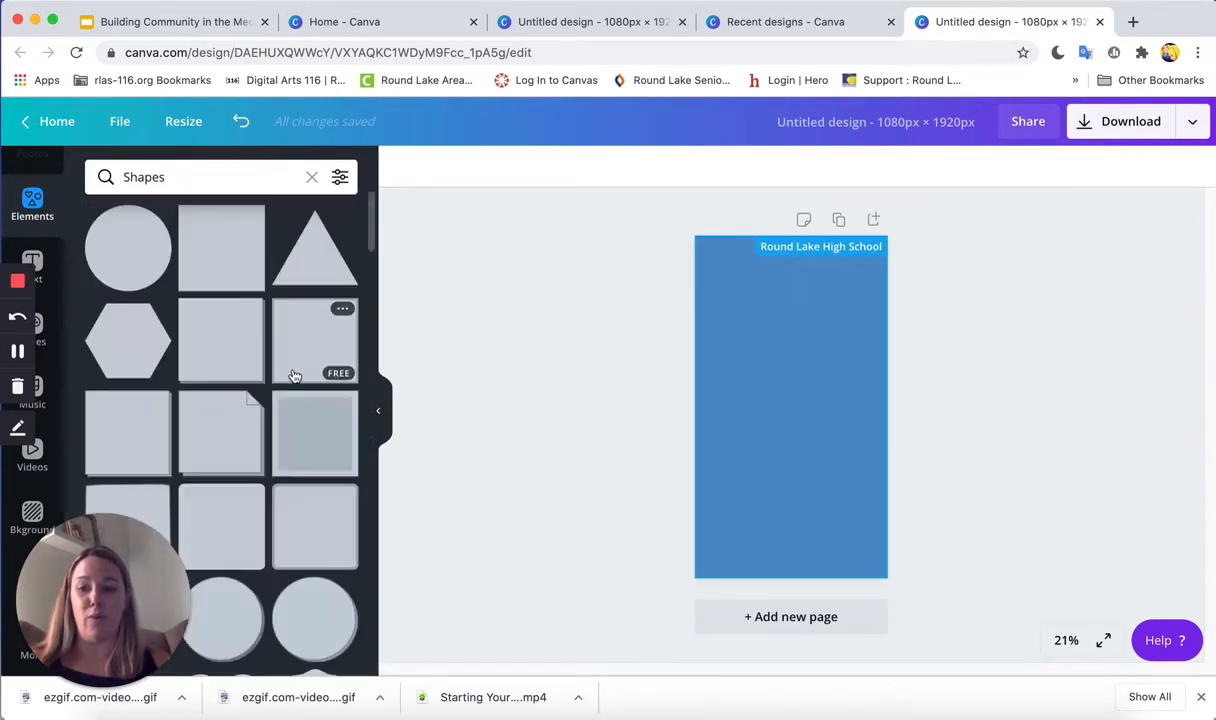
scroll(290, 372, "down", 5)
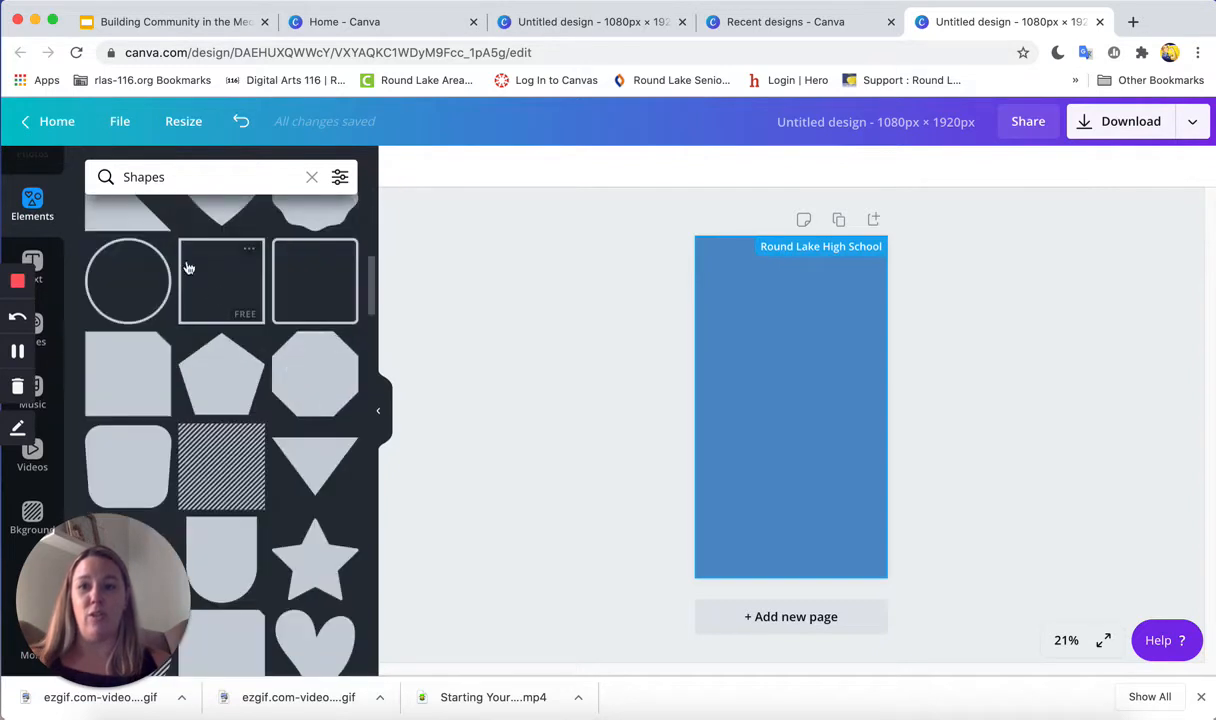
scroll(280, 380, "down", 3)
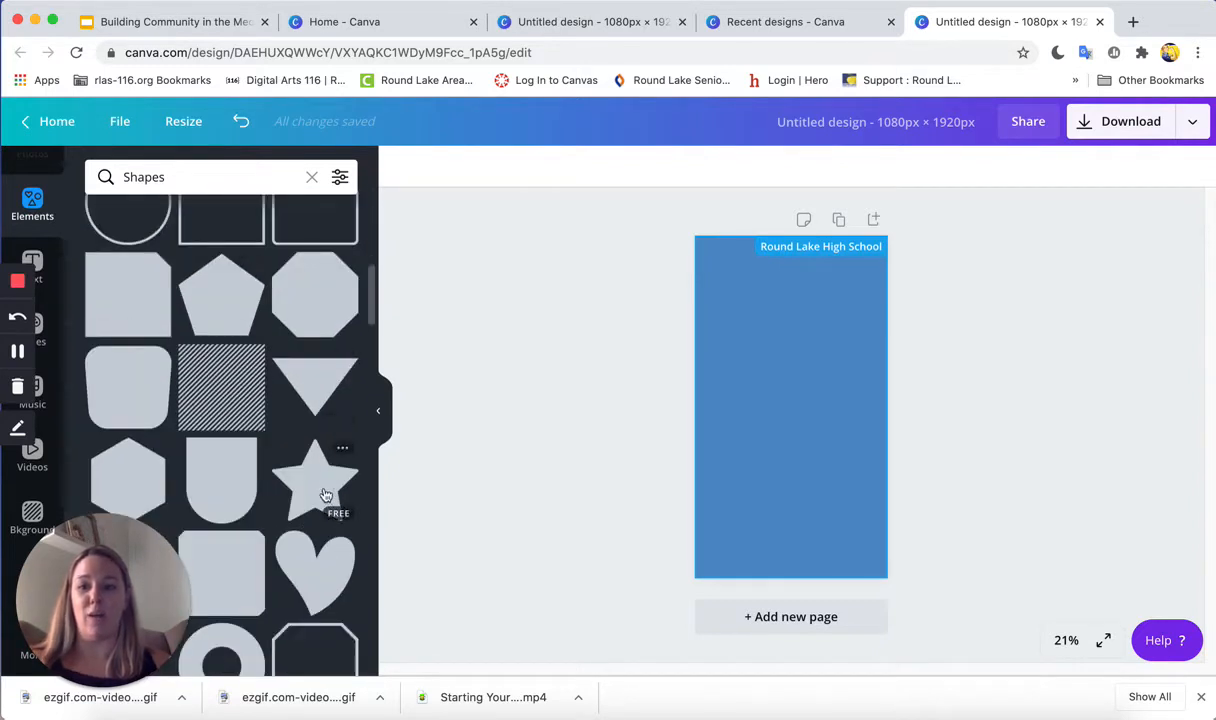
scroll(326, 495, "down", 3)
scroll(326, 495, "down", 1)
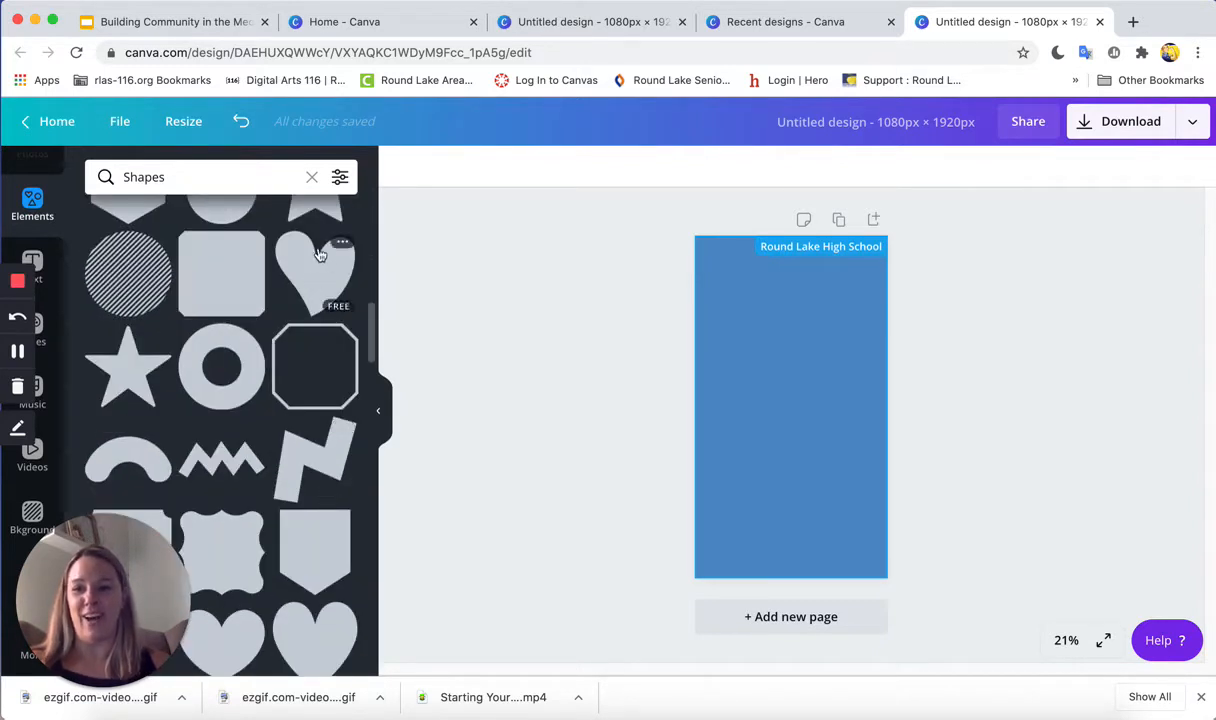
scroll(316, 263, "down", 5)
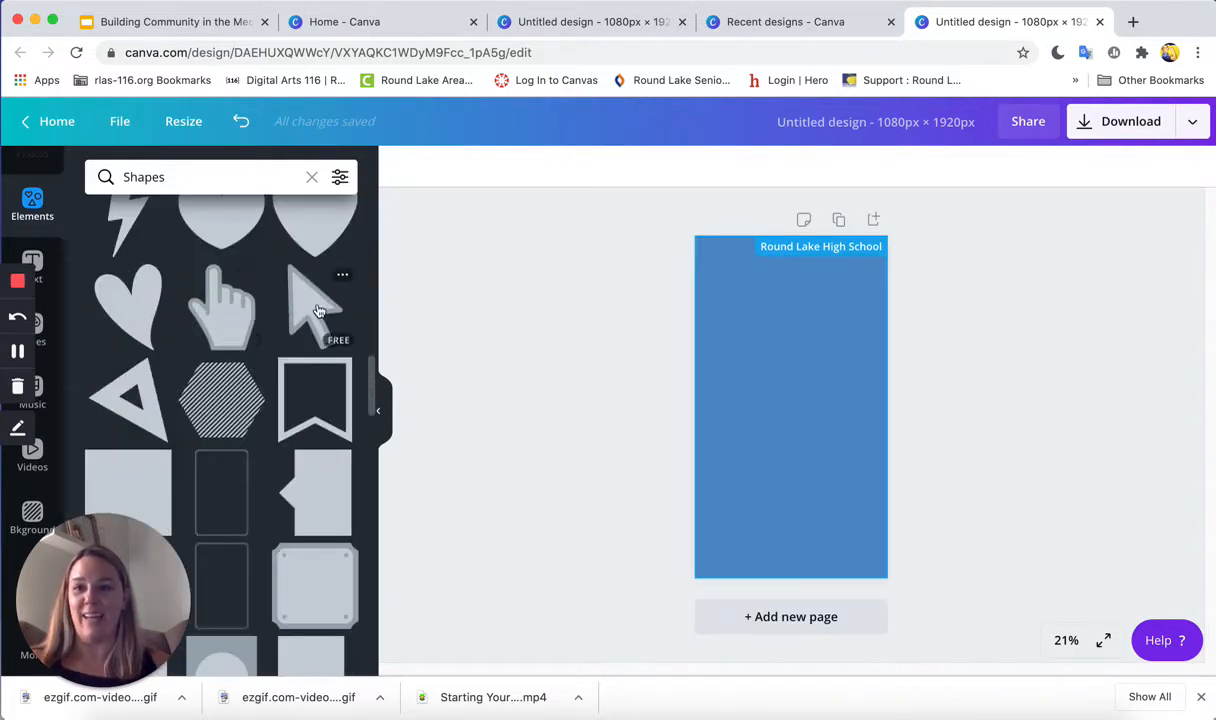
scroll(300, 320, "down", 1)
scroll(311, 382, "down", 3)
scroll(311, 382, "down", 1)
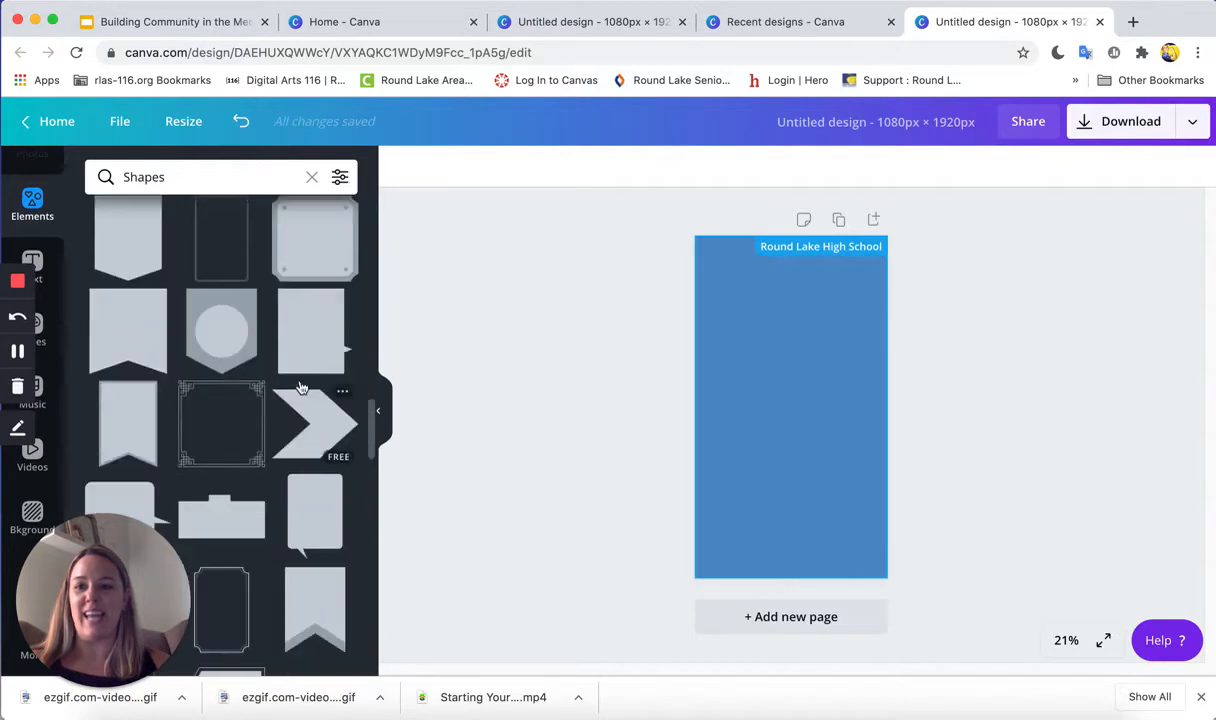
scroll(300, 382, "down", 2)
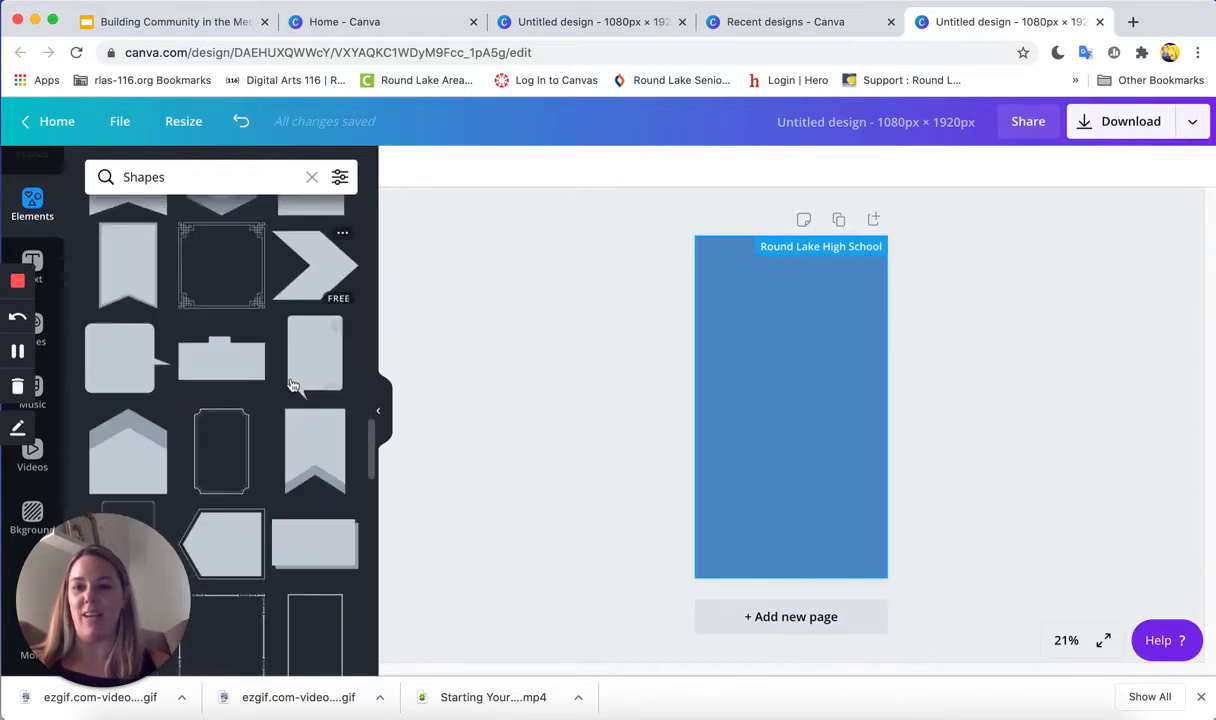
scroll(300, 395, "down", 2)
scroll(274, 415, "down", 5)
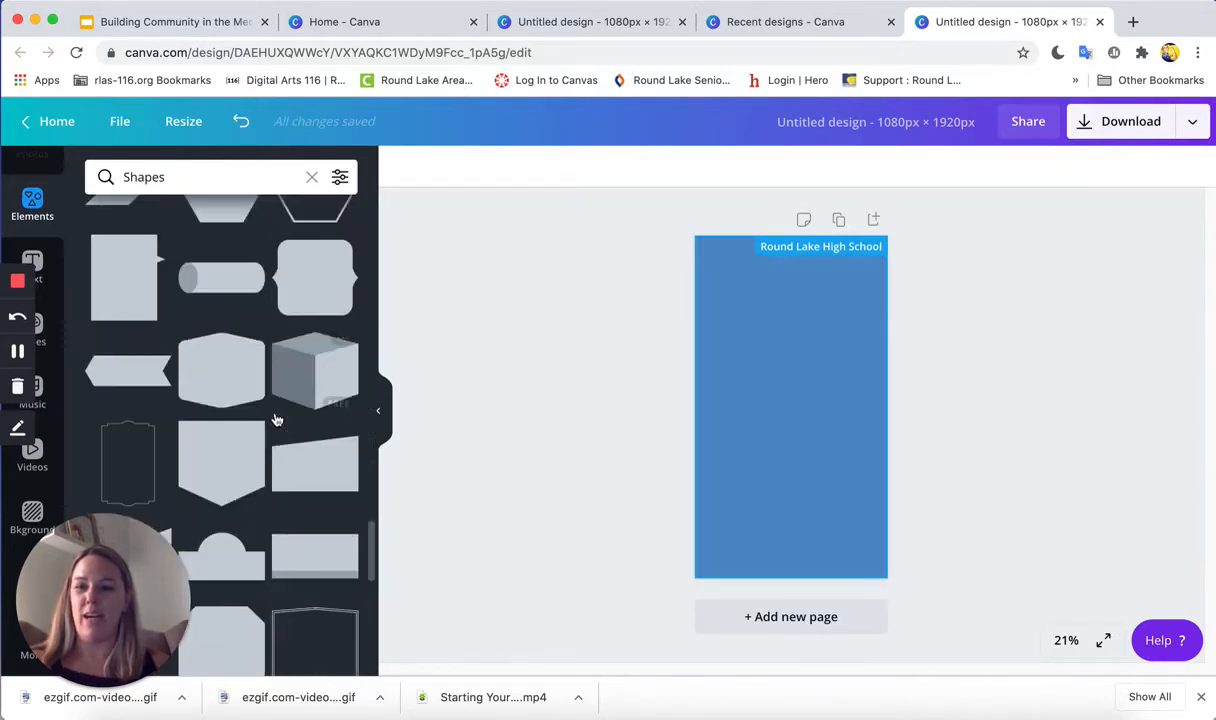
scroll(278, 421, "down", 6)
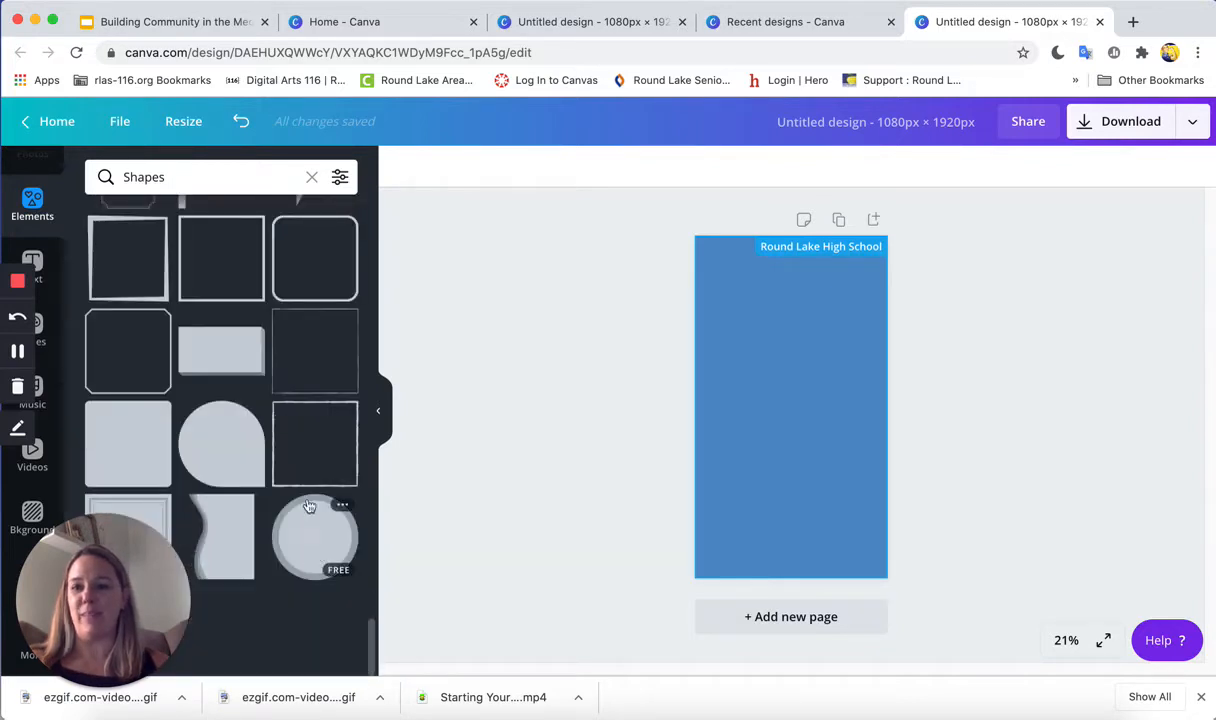
Add the plain circle from the beginning of the Shapes collection to the page.
scroll(208, 440, "up", 15)
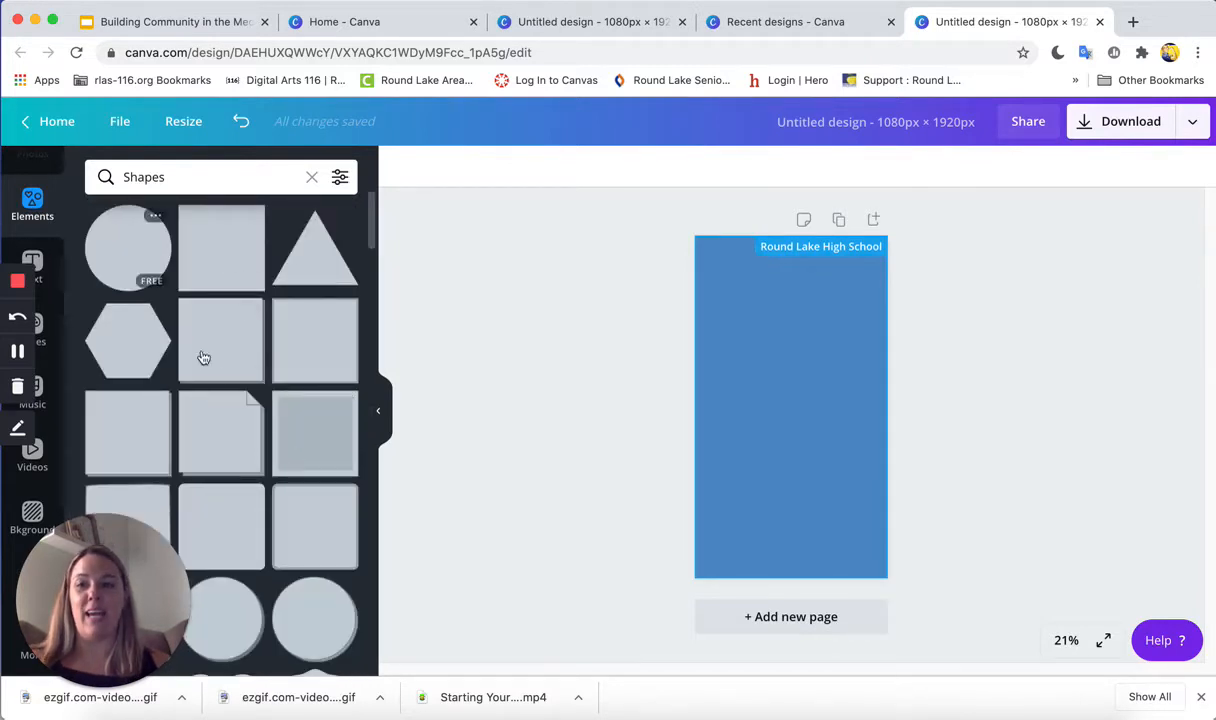
left_click(123, 248)
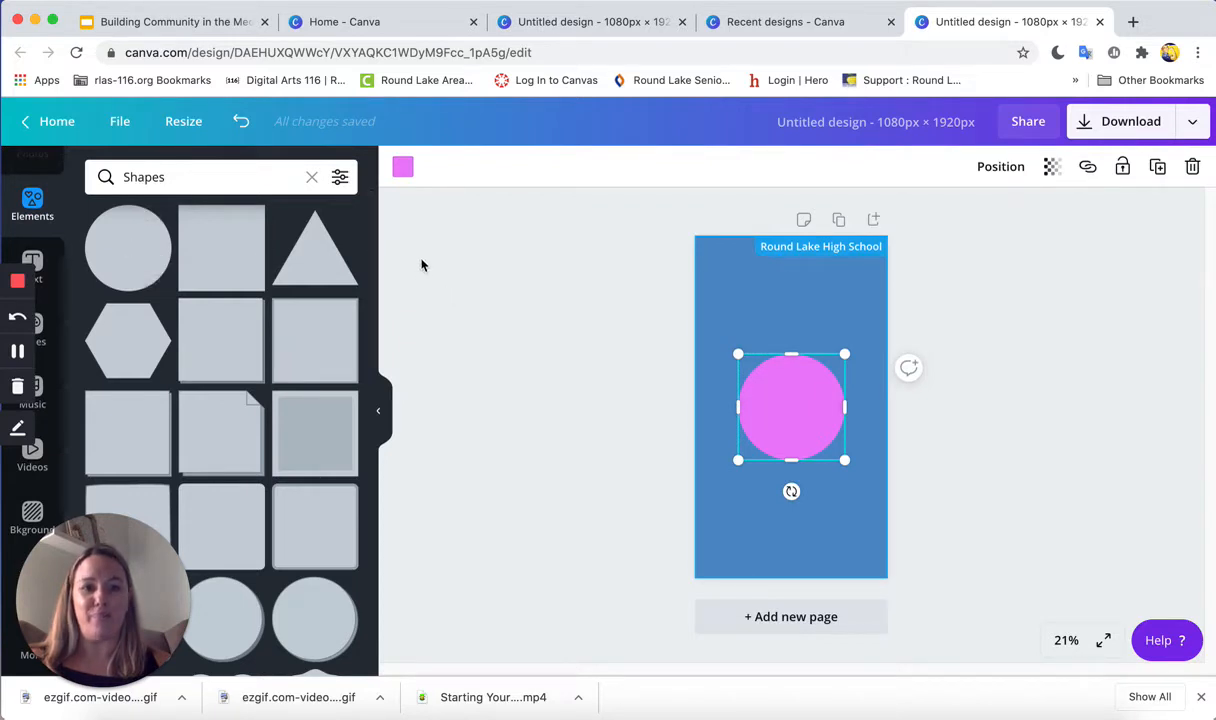
Move the circle to the page's upper left and add a second plain circle level beside it, overhanging the right page edge.
left_click_drag(790, 423, 757, 376)
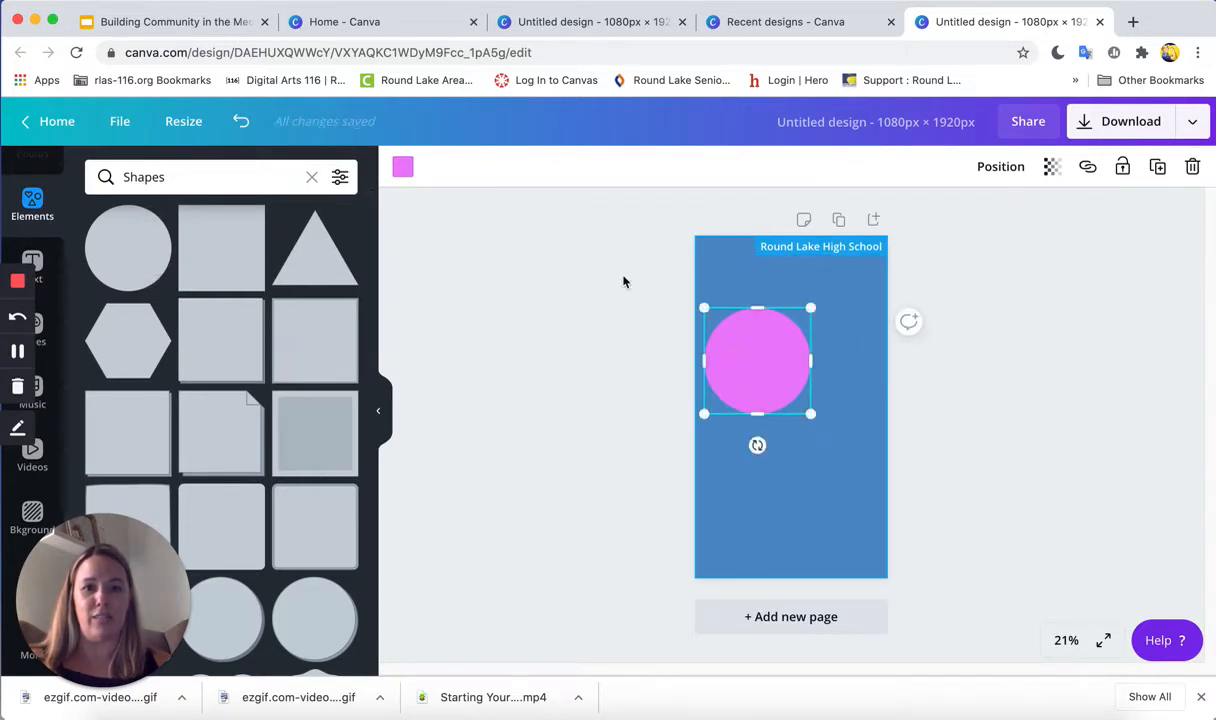
left_click(147, 270)
left_click_drag(785, 430, 885, 360)
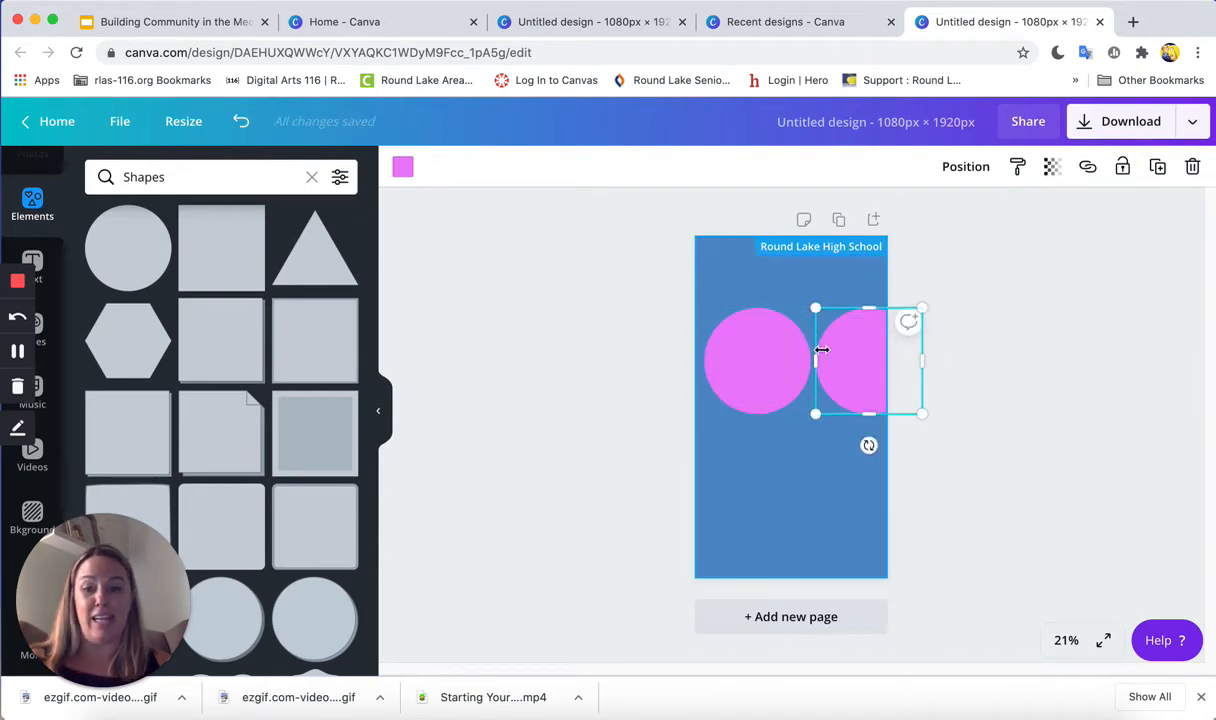
Group the two pink circles.
left_click(946, 389)
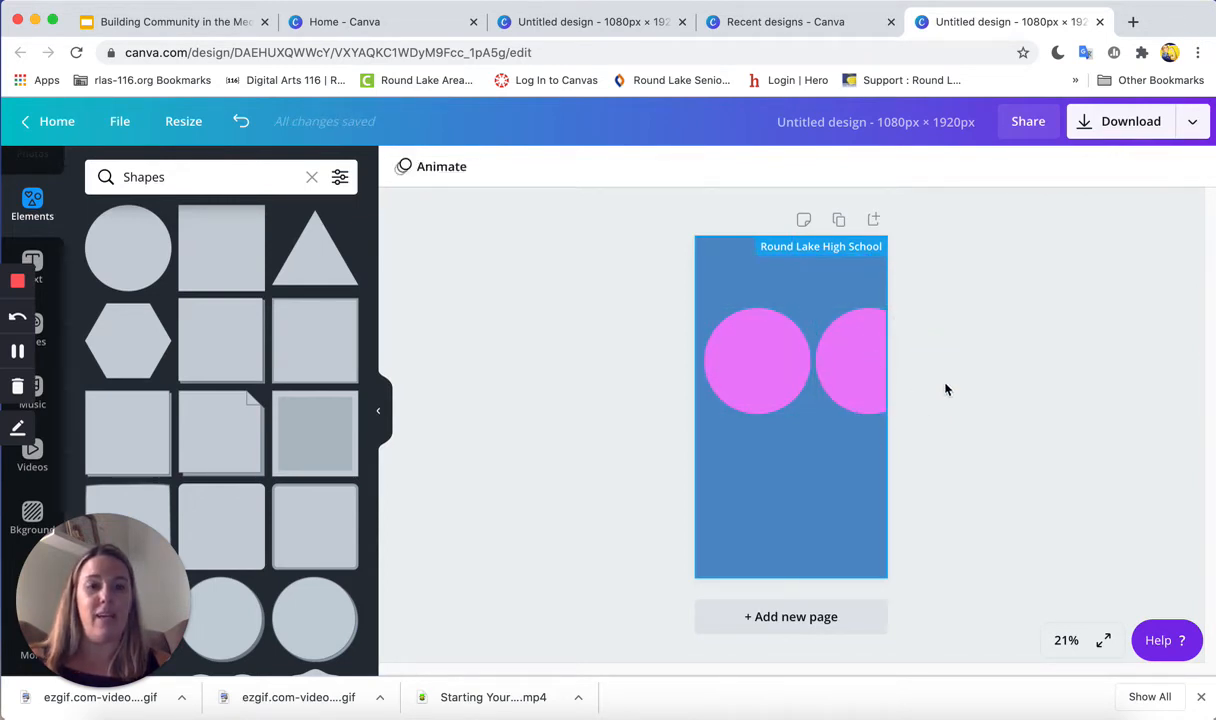
left_click_drag(954, 393, 739, 349)
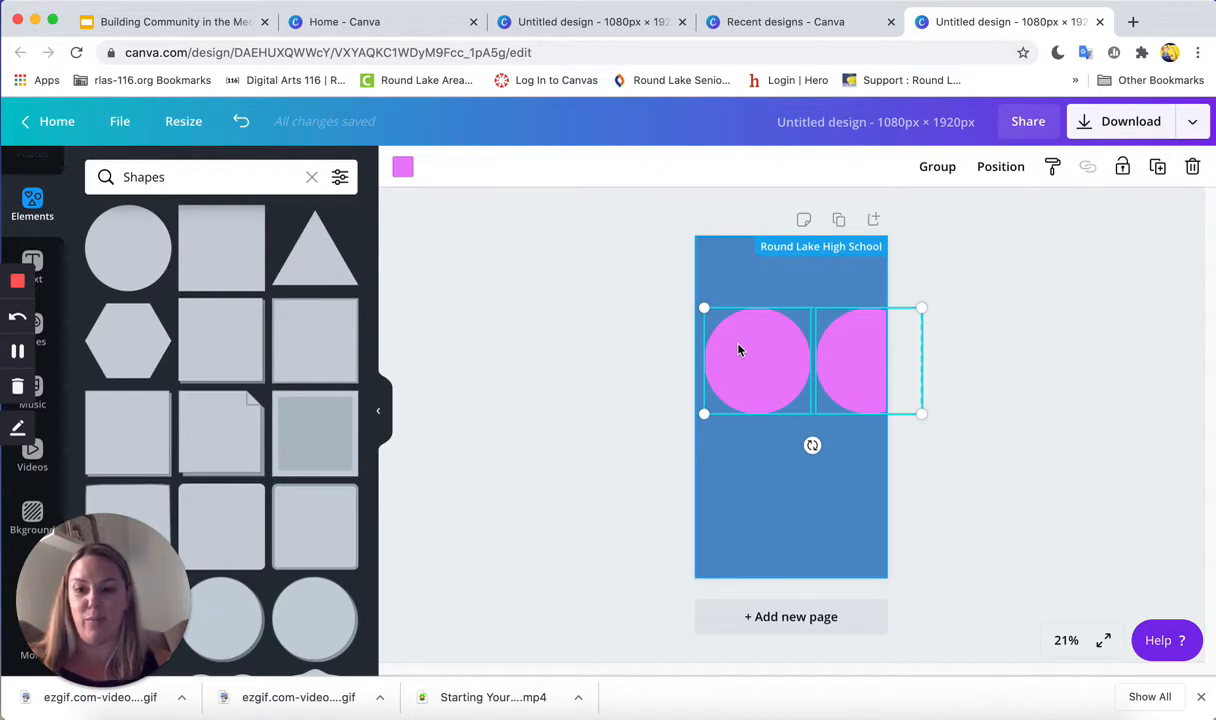
left_click(937, 170)
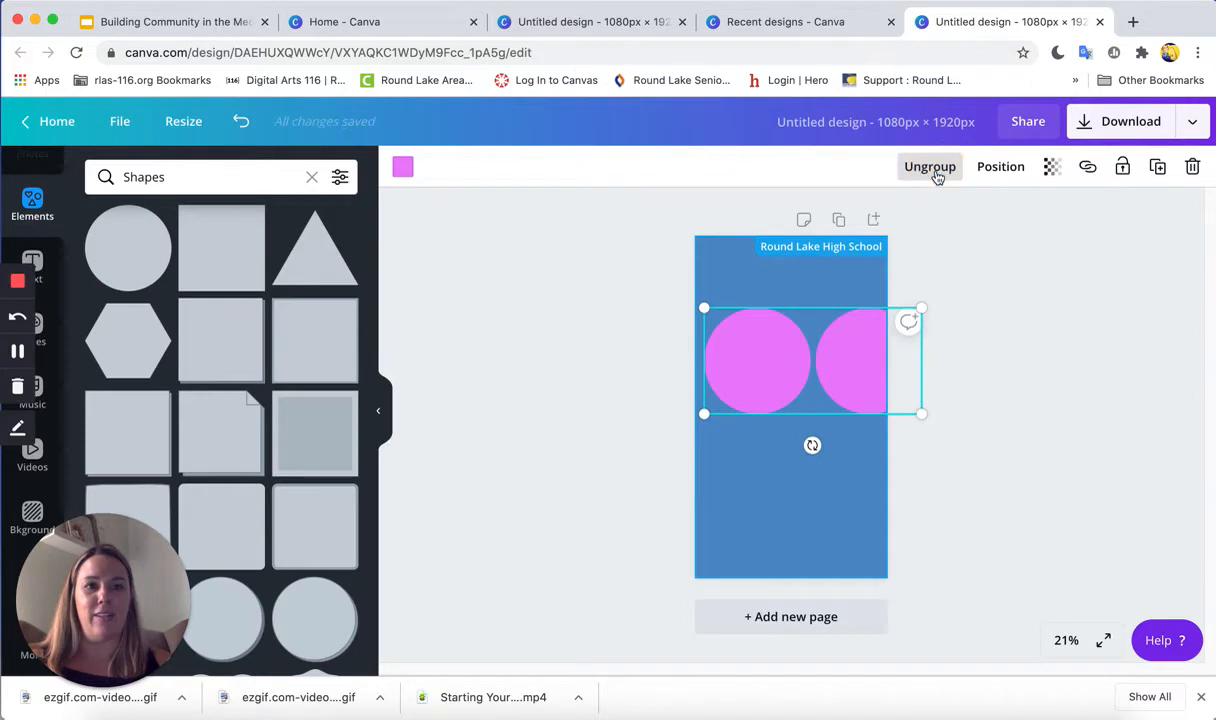
Try the page alignments center, left, right, bottom and middle on the grouped circles, ending with them aligned to the page's top and right.
left_click(992, 172)
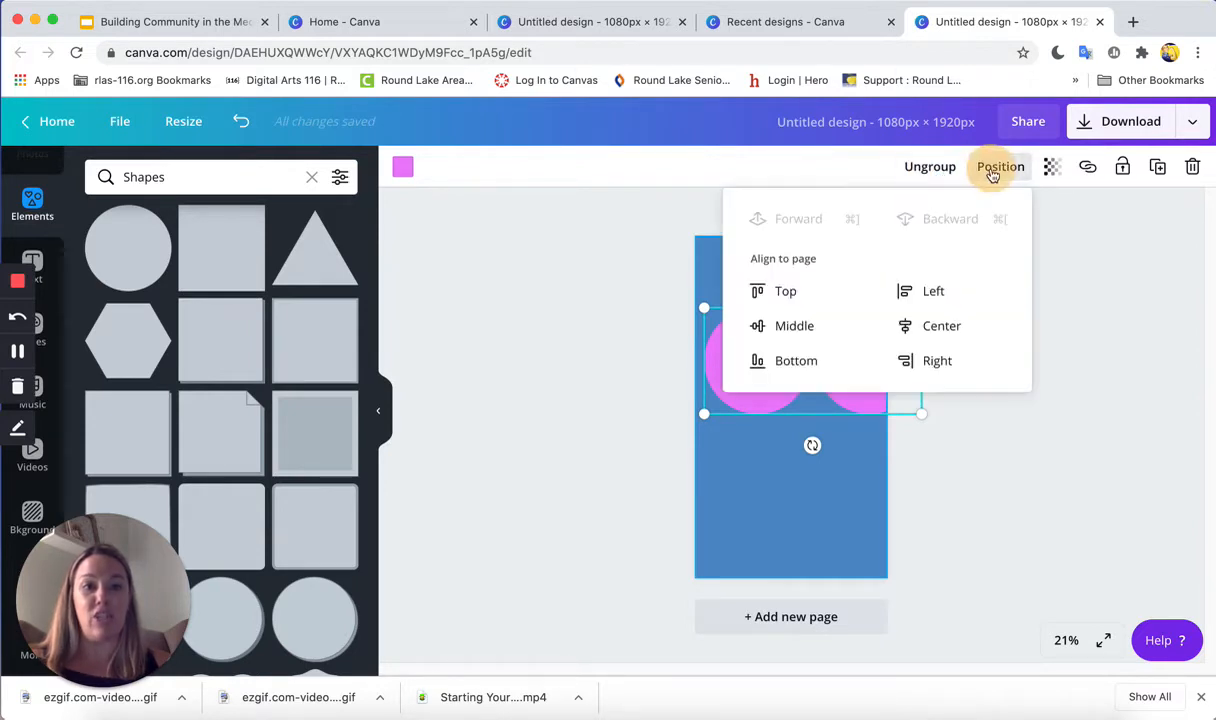
left_click(902, 332)
left_click(904, 291)
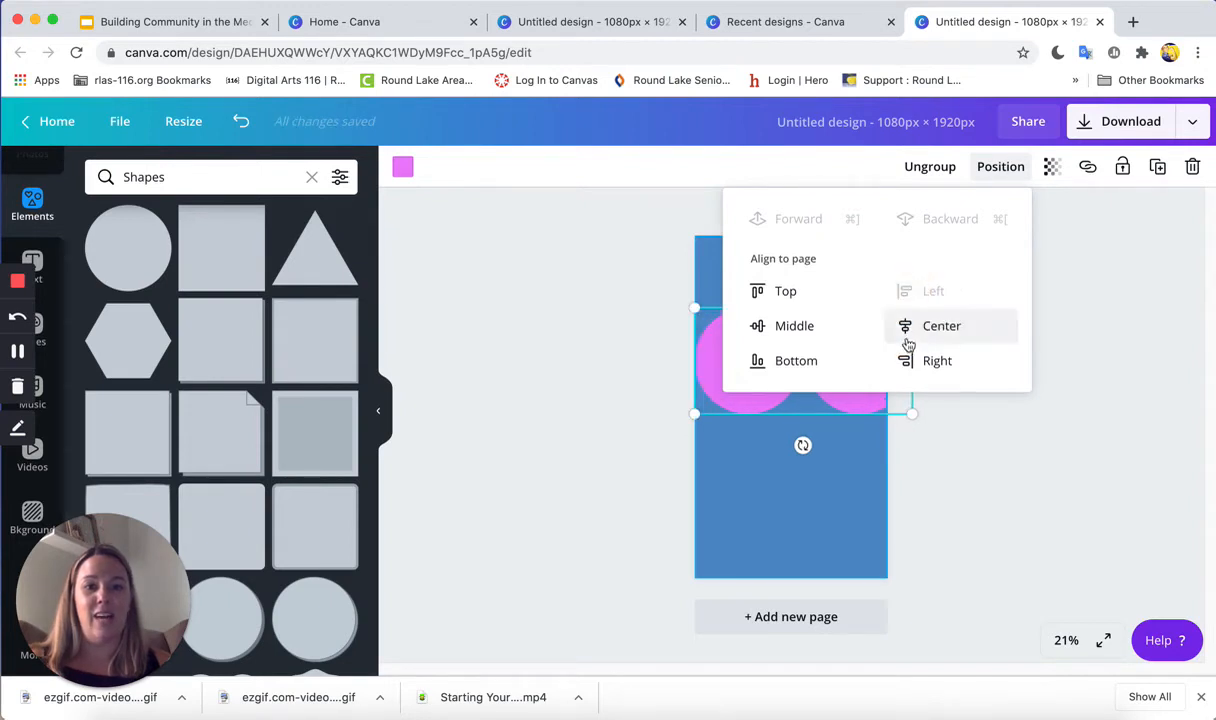
left_click(904, 360)
left_click(778, 365)
left_click(780, 327)
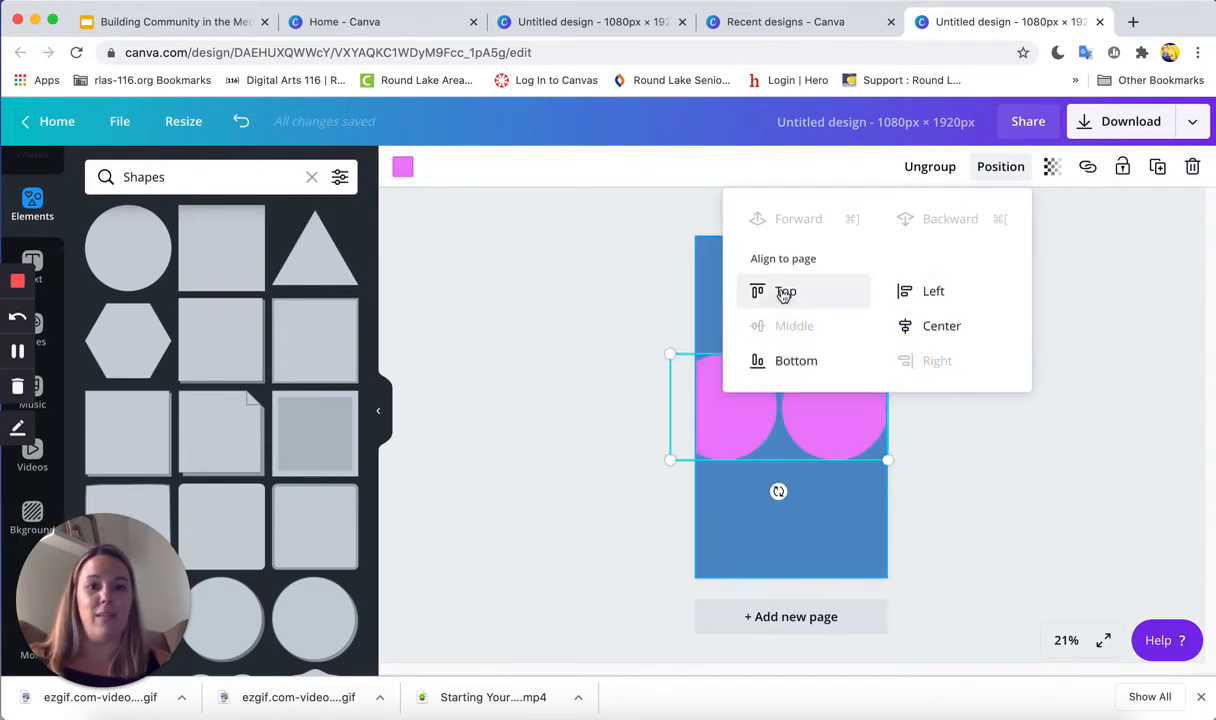
left_click(784, 291)
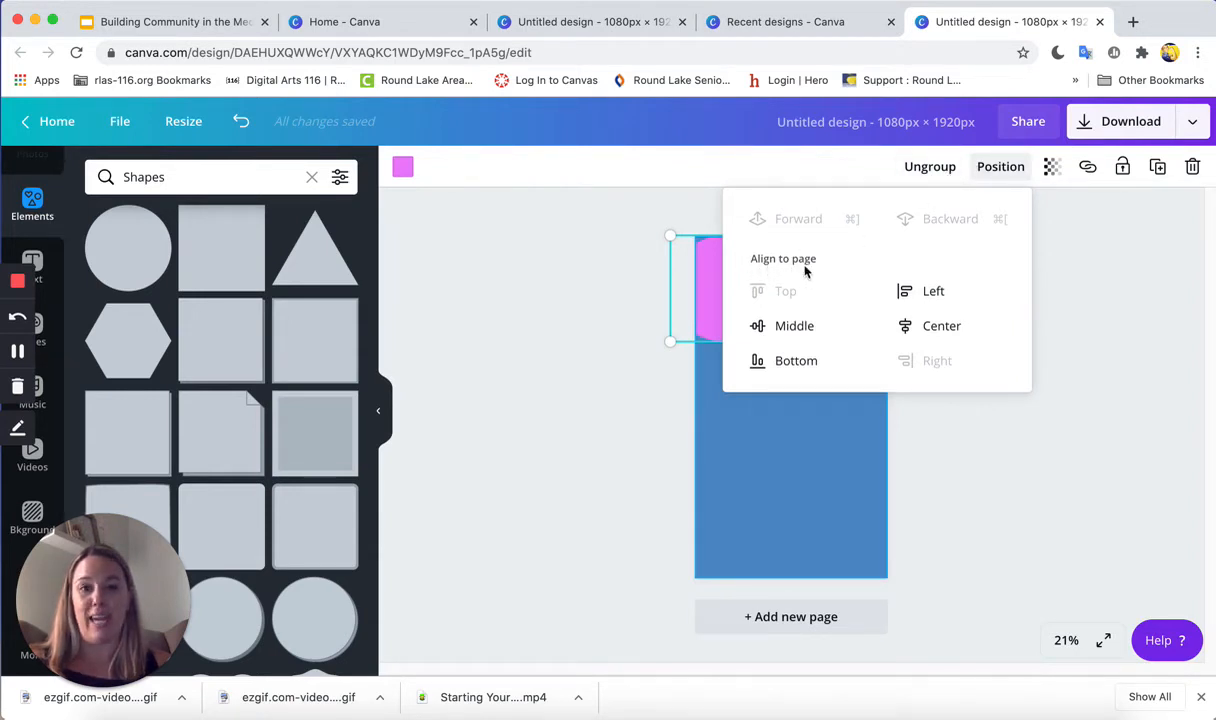
Ungroup the two circles and align them to each other with the Center option.
left_click(928, 170)
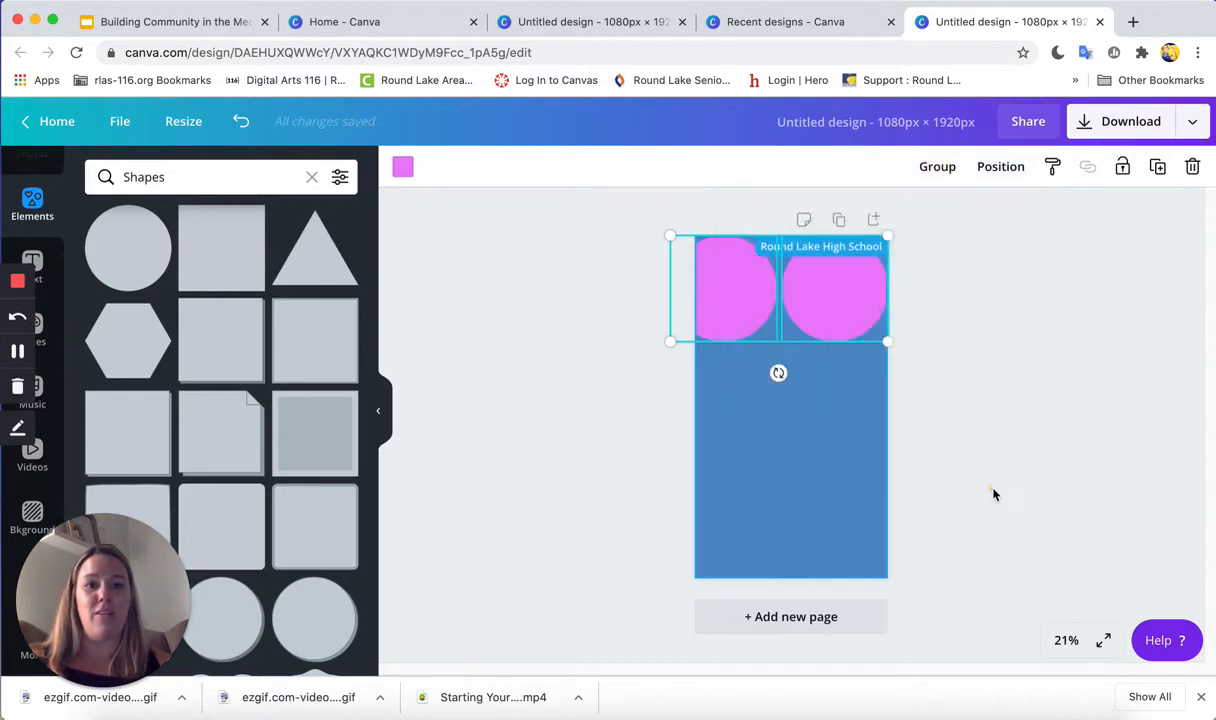
left_click(833, 310)
left_click_drag(969, 316, 692, 304)
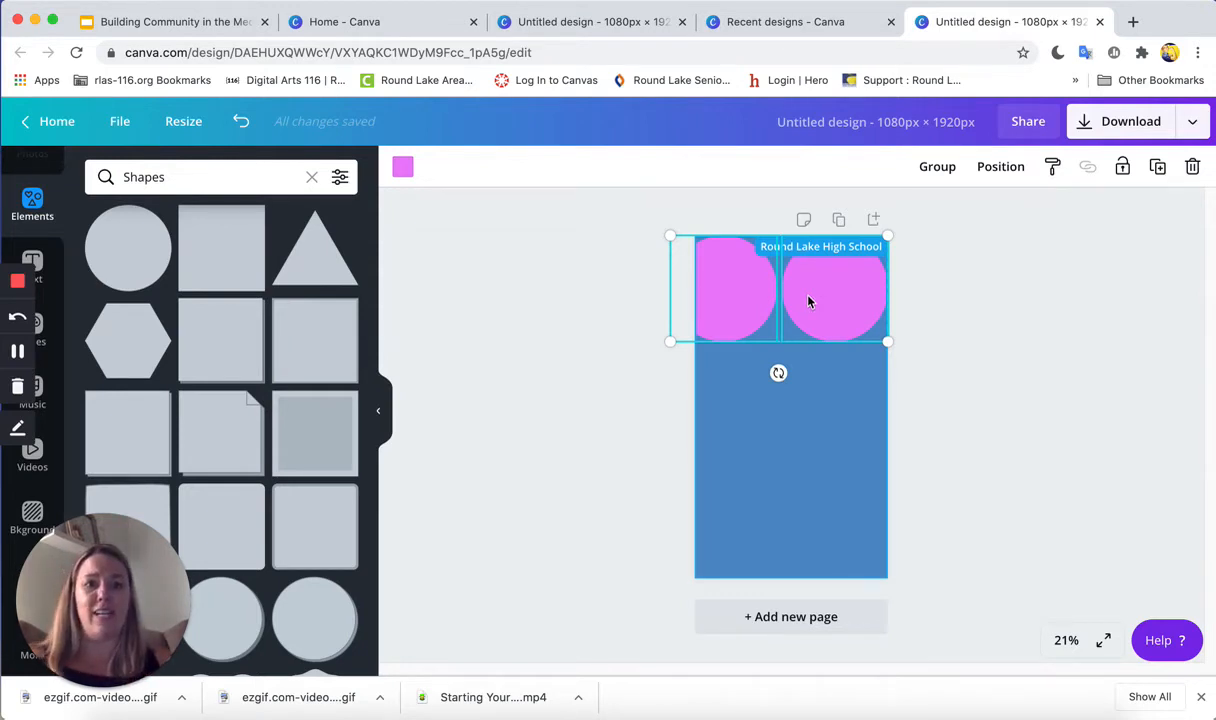
left_click(990, 350)
left_click_drag(931, 306, 670, 331)
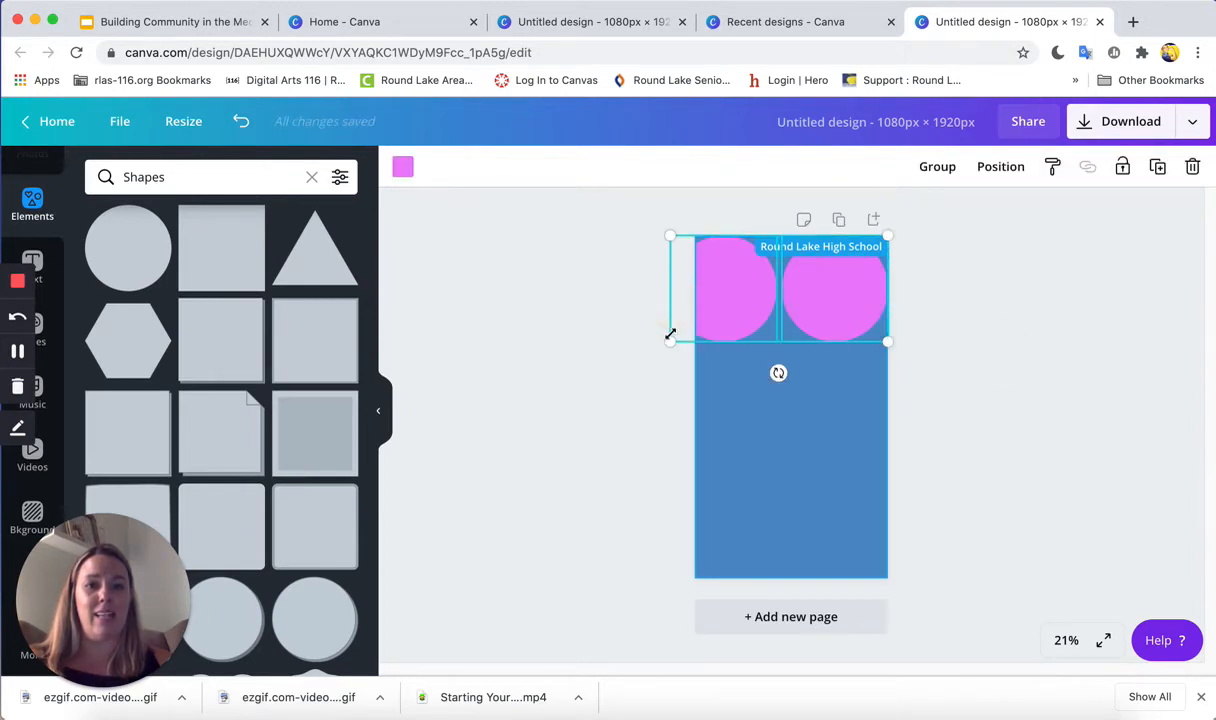
left_click(1003, 170)
left_click(944, 337)
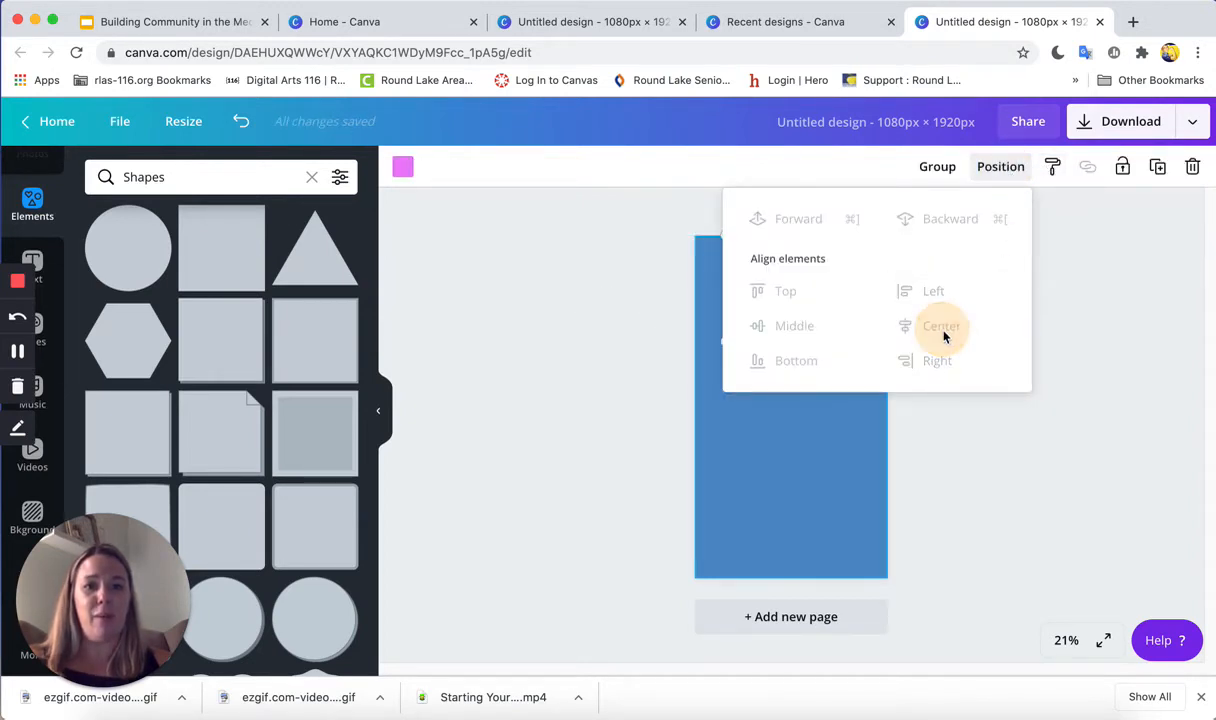
Move one circle below the other and center-align the two so they form a vertical column.
left_click_drag(784, 304, 790, 427)
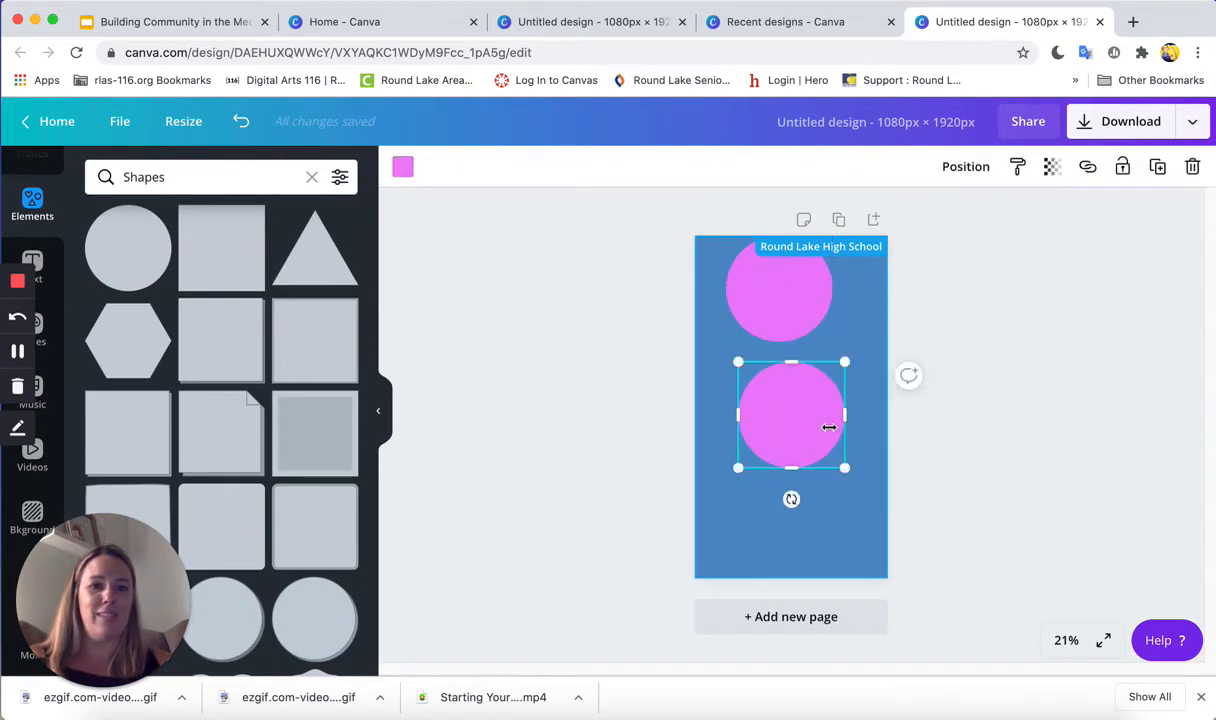
left_click(835, 285, "shift")
left_click(1000, 166)
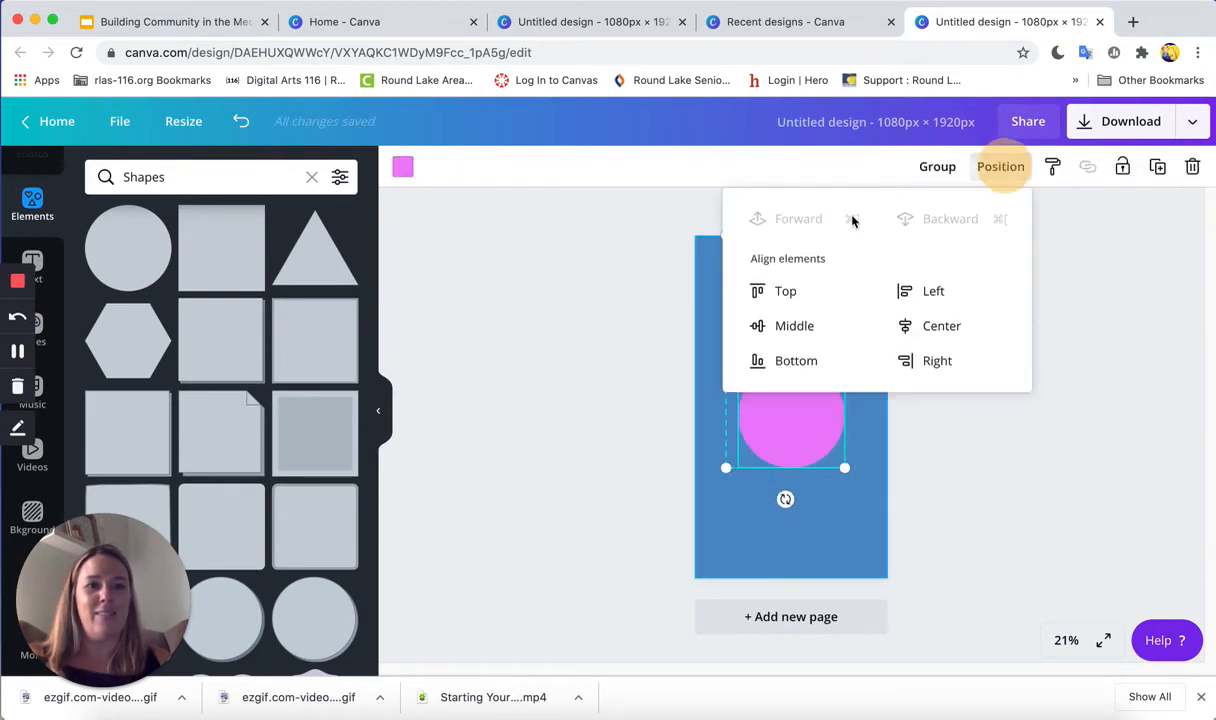
left_click(938, 330)
left_click(921, 446)
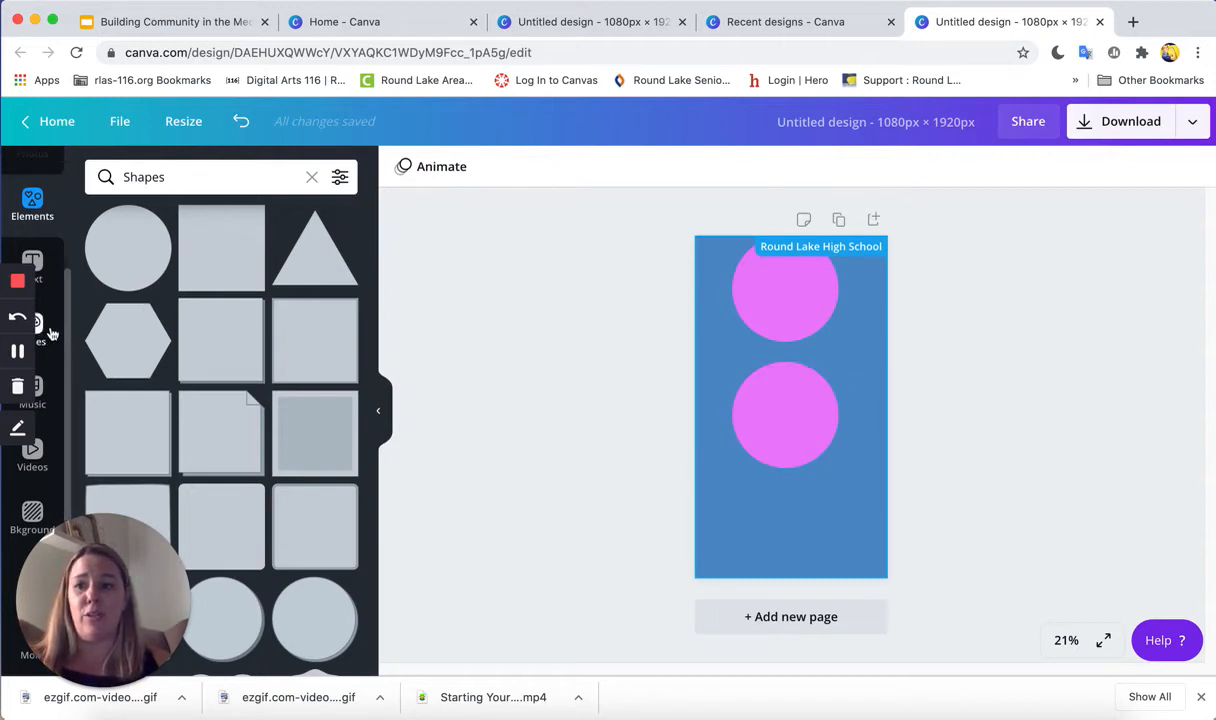
Browse the element library's collections and show all items of Monoline Elements.
left_click(32, 210)
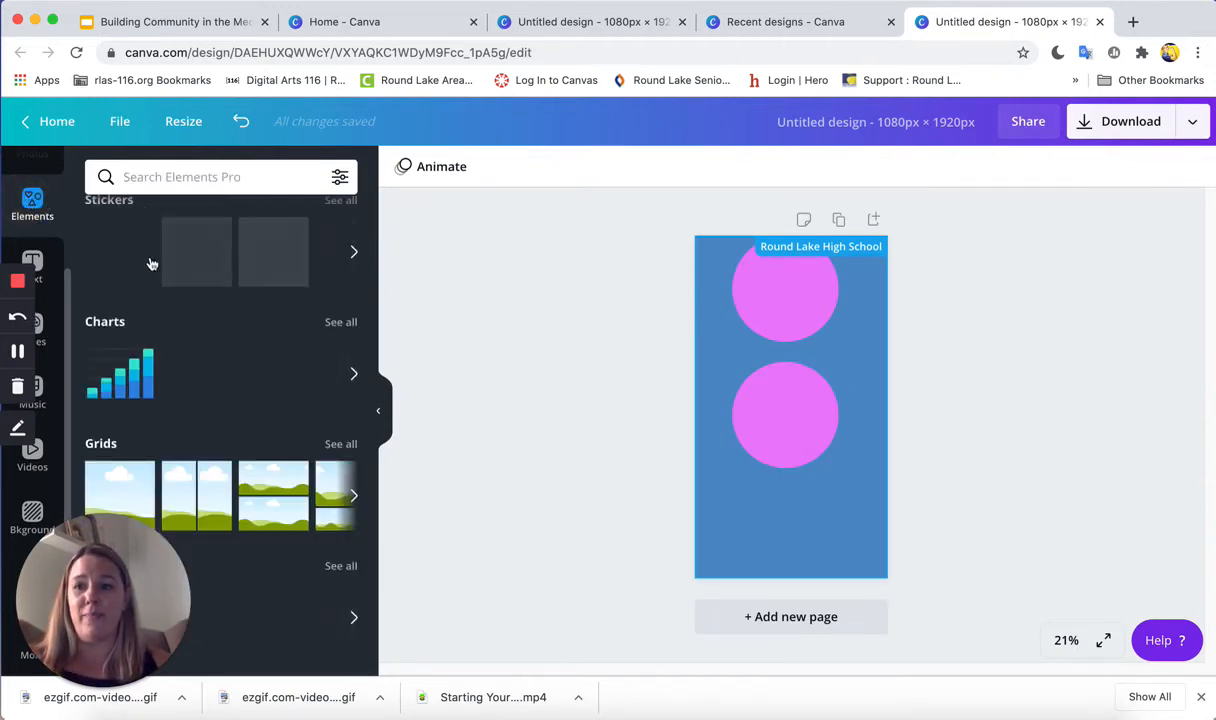
scroll(220, 330, "down", 6)
scroll(272, 362, "down", 15)
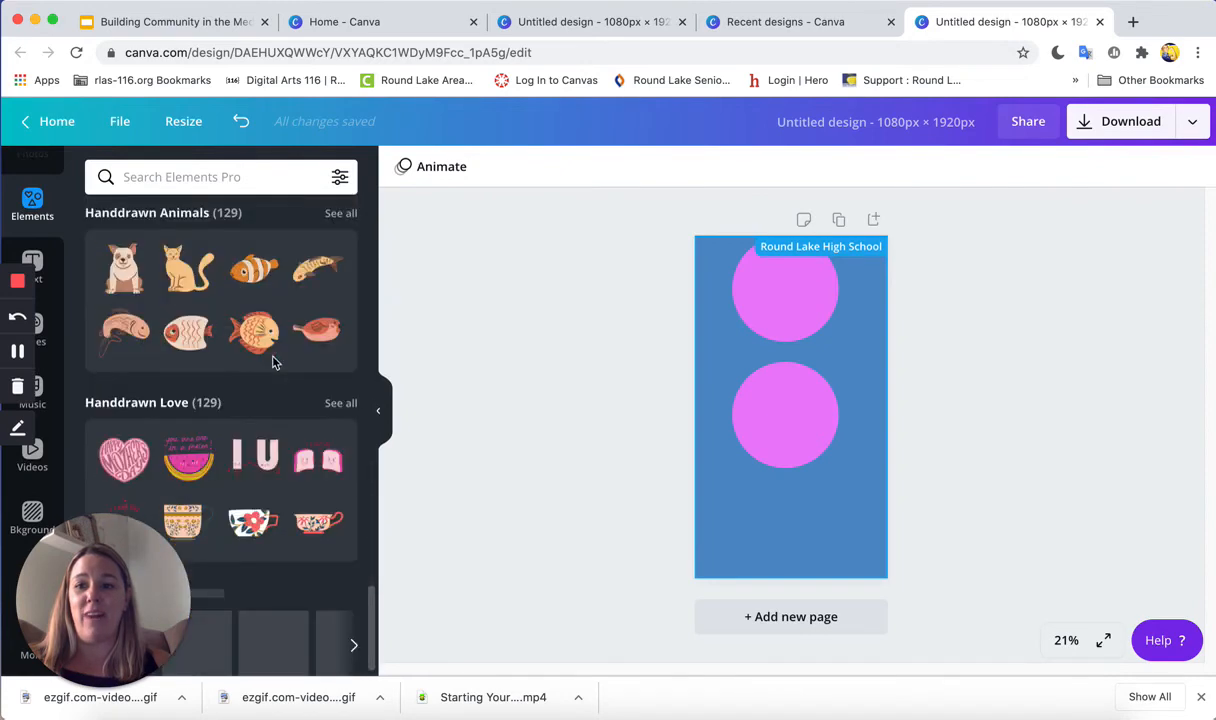
scroll(272, 362, "down", 15)
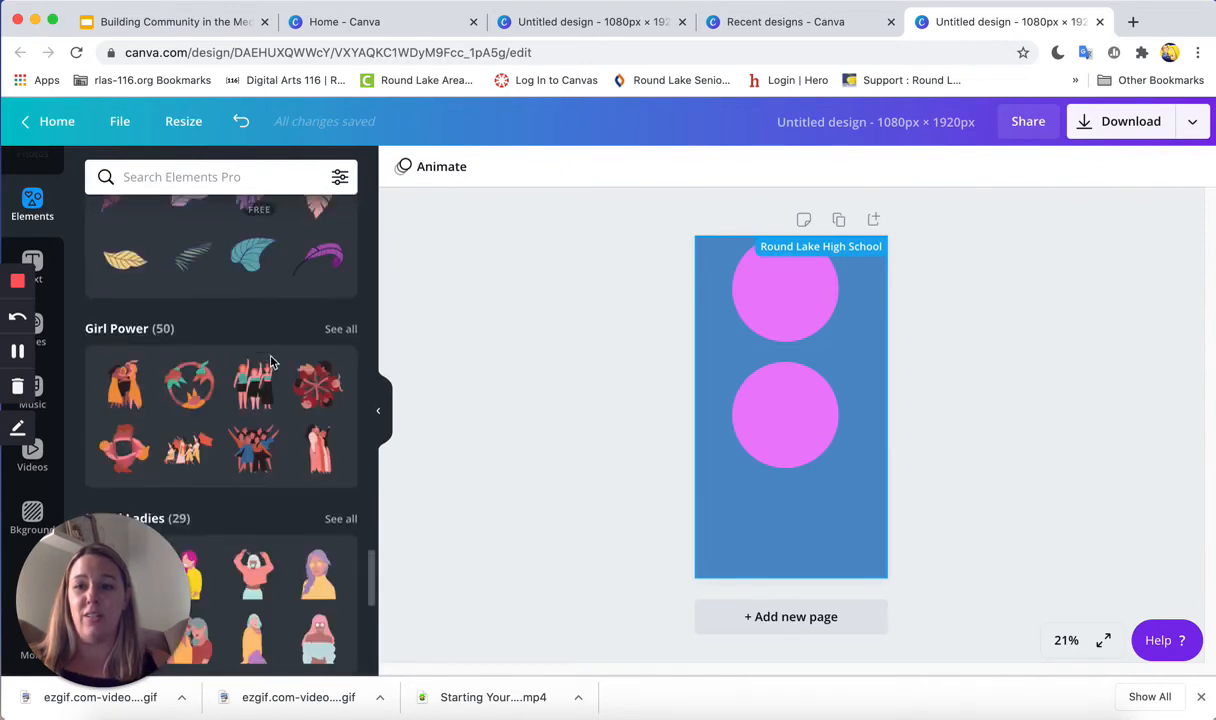
scroll(290, 330, "down", 2)
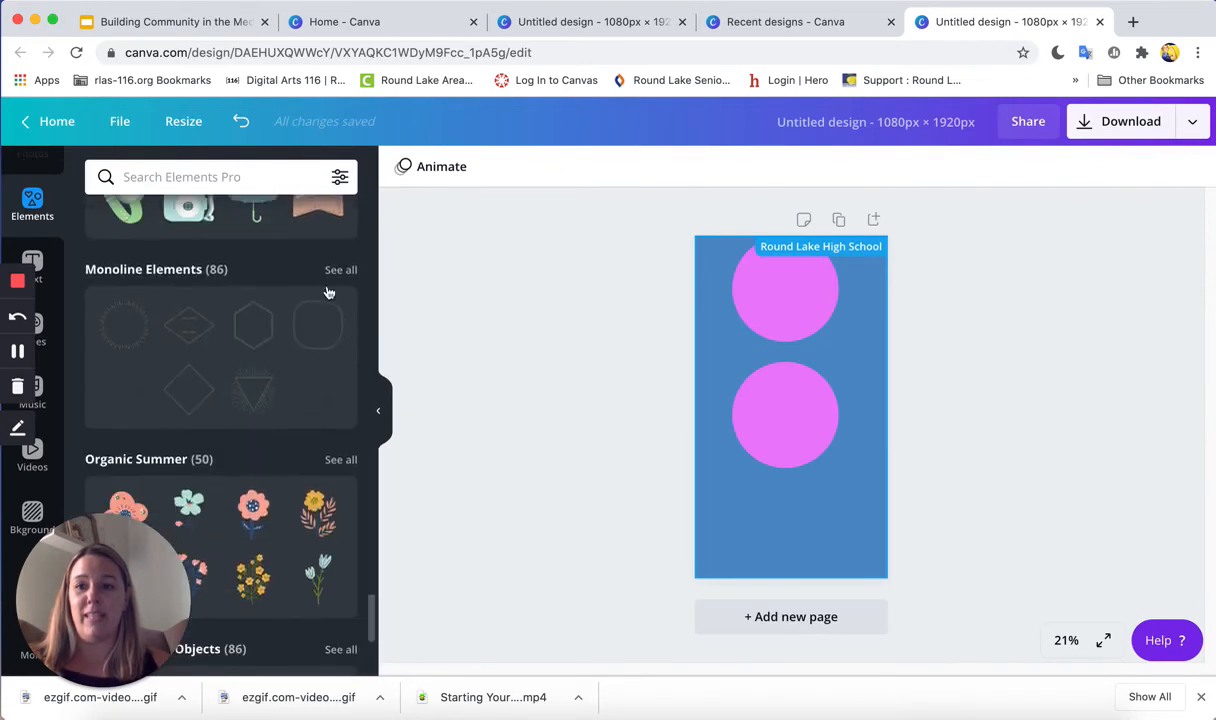
left_click(333, 272)
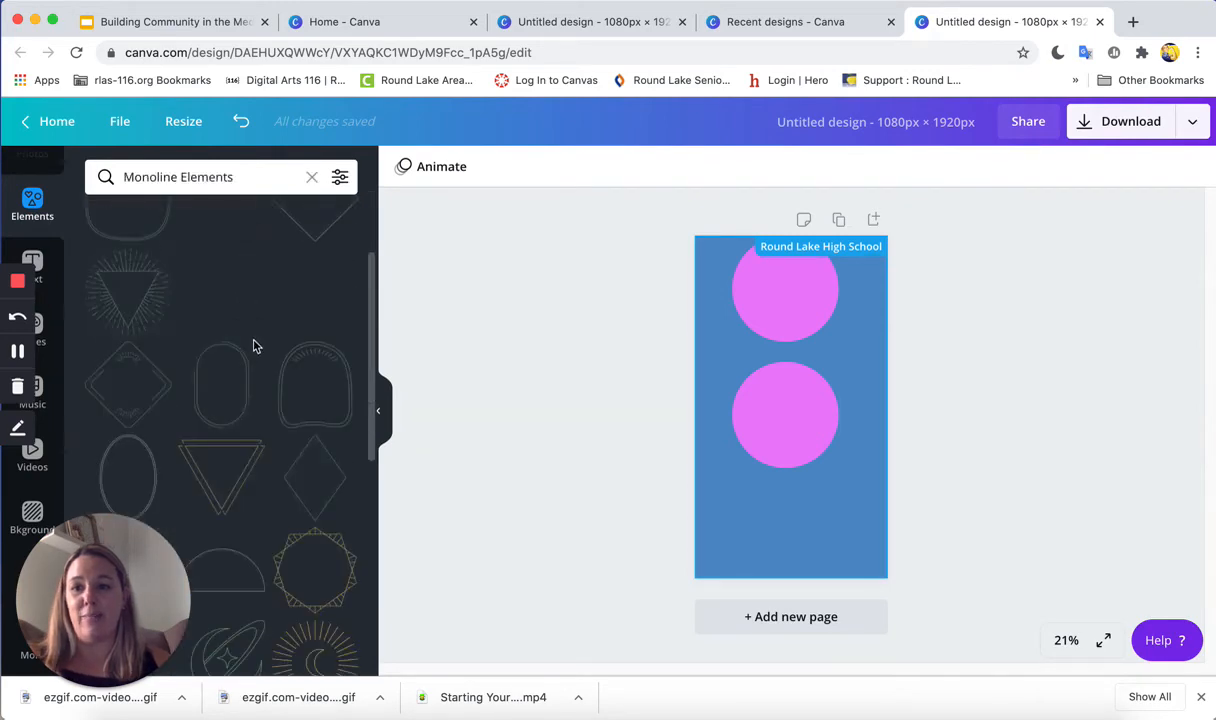
Find the golden line-drawn flower with two blossoms in Monoline Elements and add it to the page.
scroll(255, 345, "down", 3)
scroll(256, 347, "down", 8)
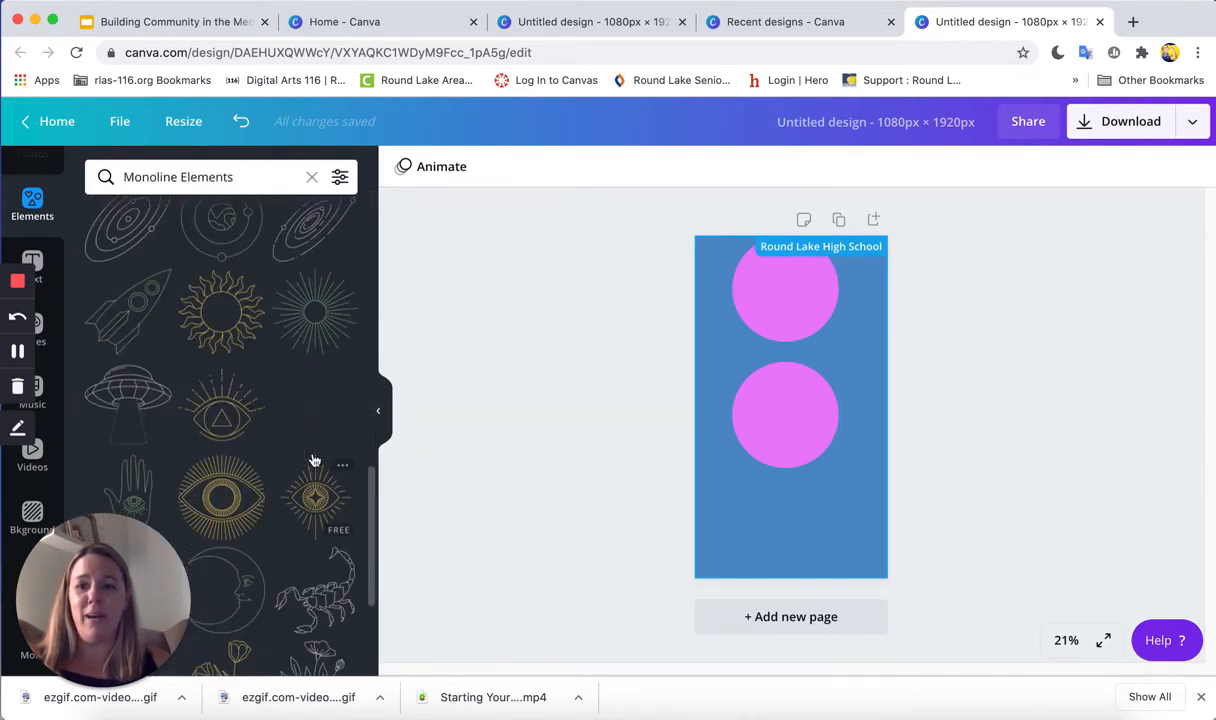
scroll(311, 430, "down", 8)
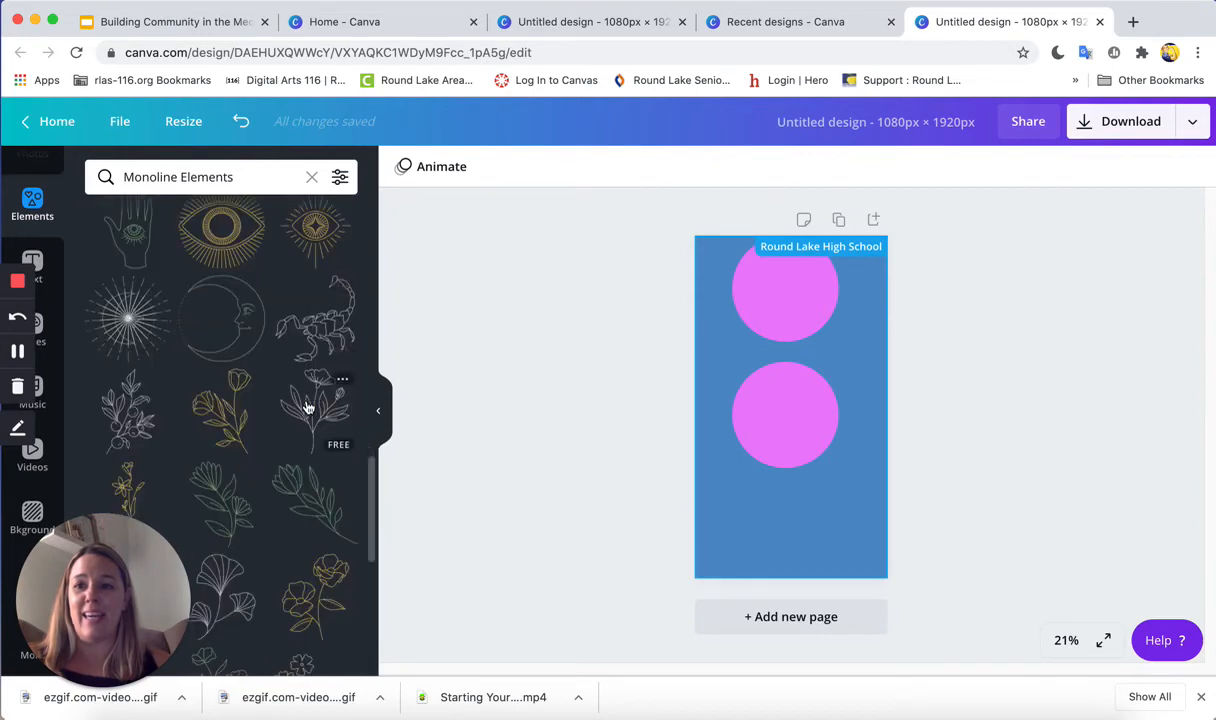
scroll(308, 408, "down", 1)
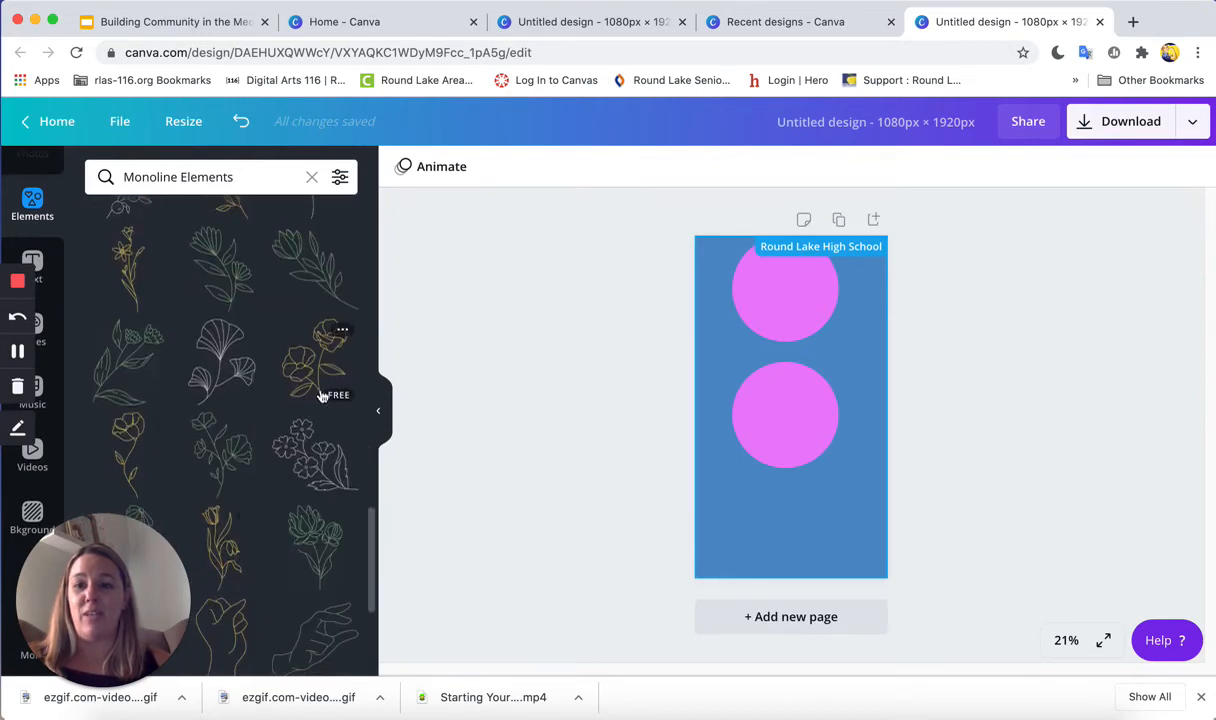
left_click(307, 383)
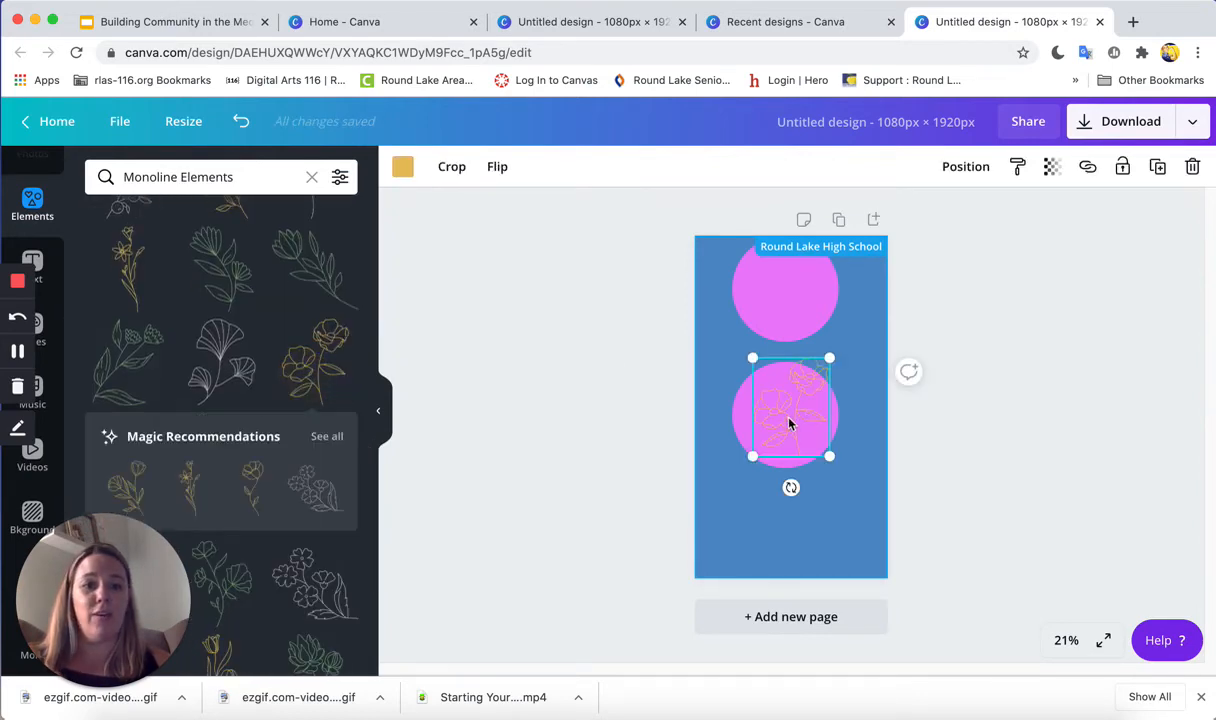
Place the golden flower over the page's left edge and put a duplicate of it near the right edge.
left_click_drag(787, 418, 705, 369)
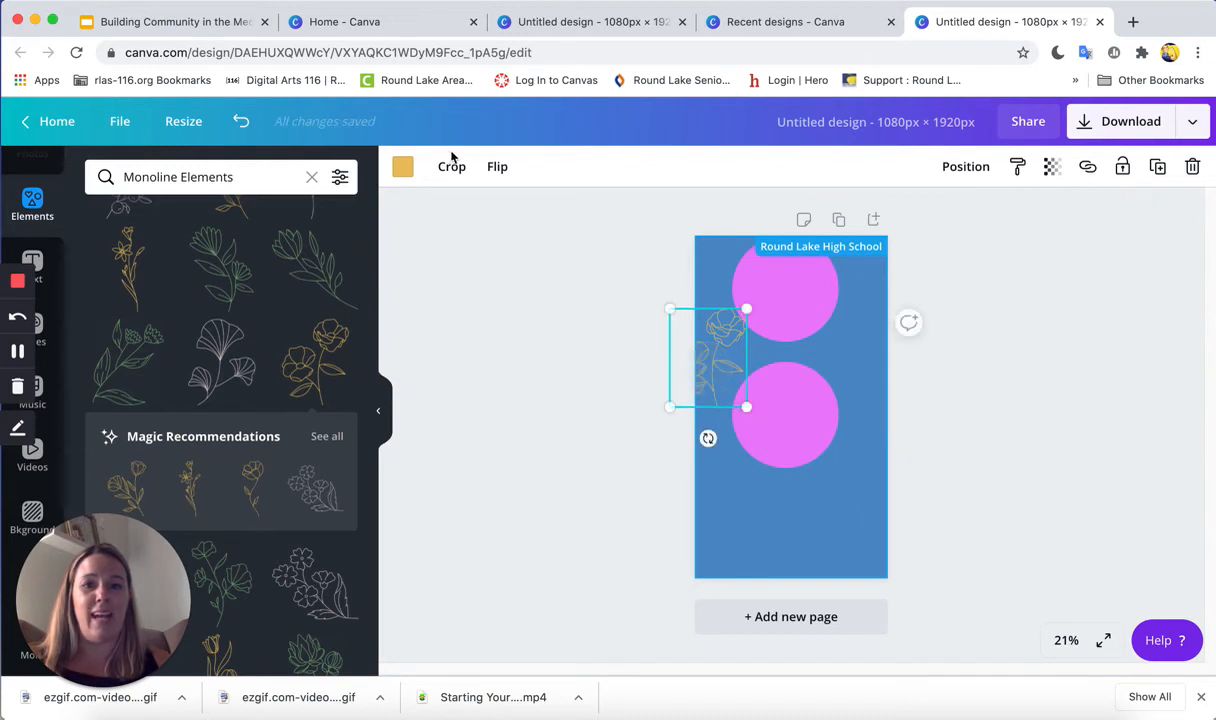
left_click(1157, 166)
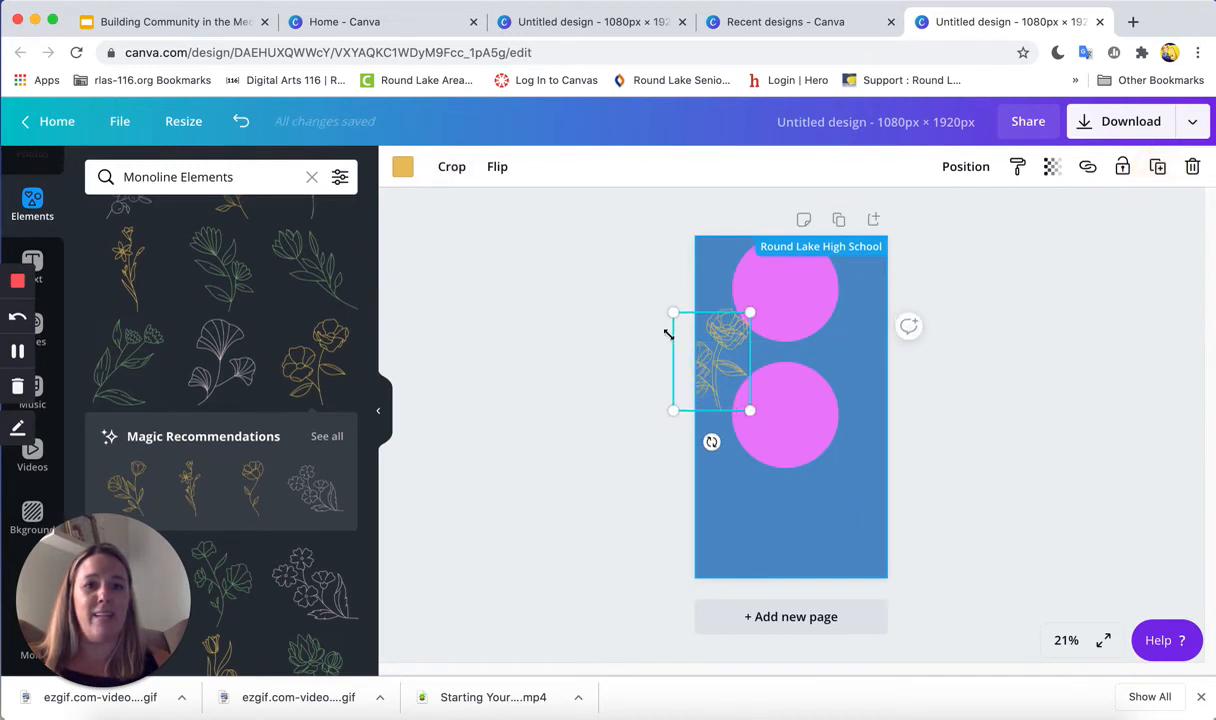
left_click_drag(724, 362, 851, 374)
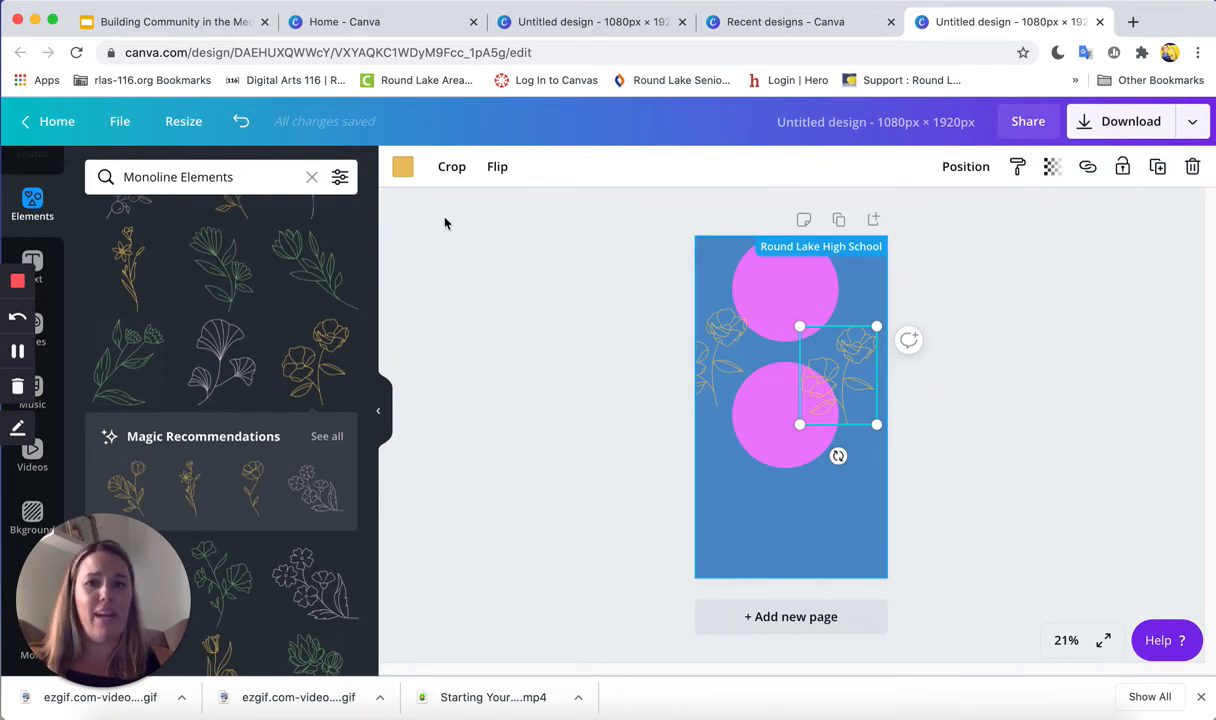
Crop the duplicated flower to a single leaf detail and enlarge the cropped piece.
left_click(451, 166)
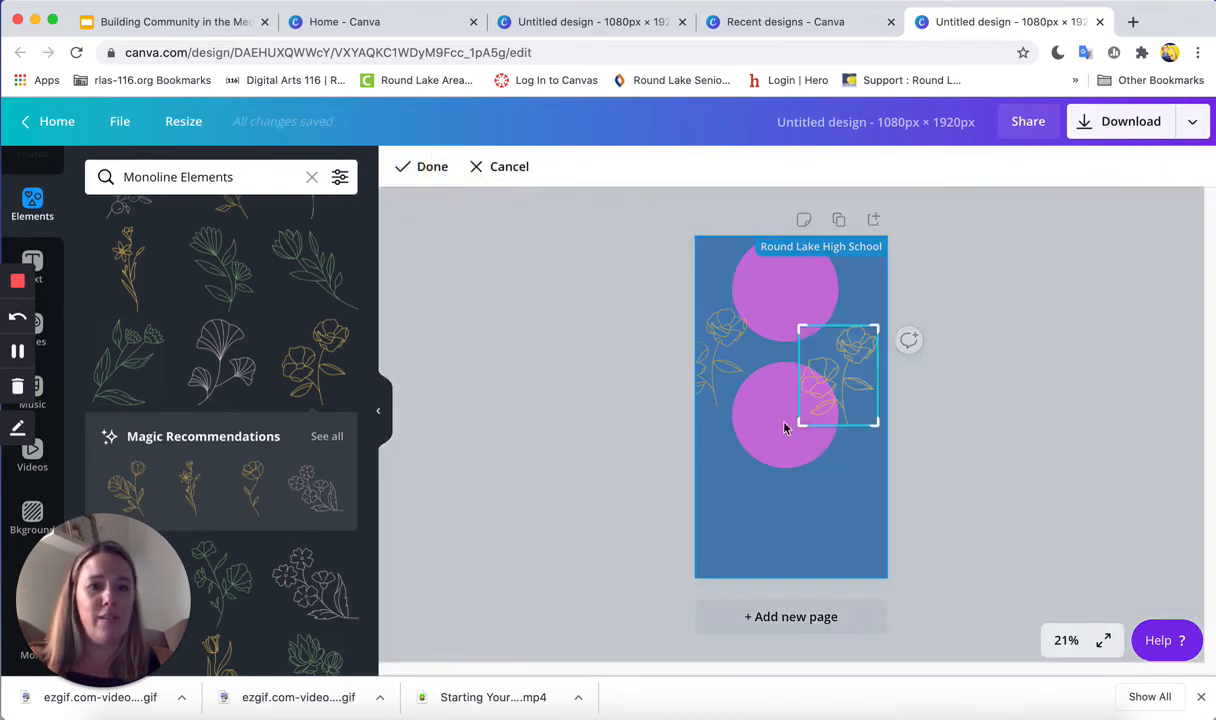
left_click_drag(803, 422, 851, 396)
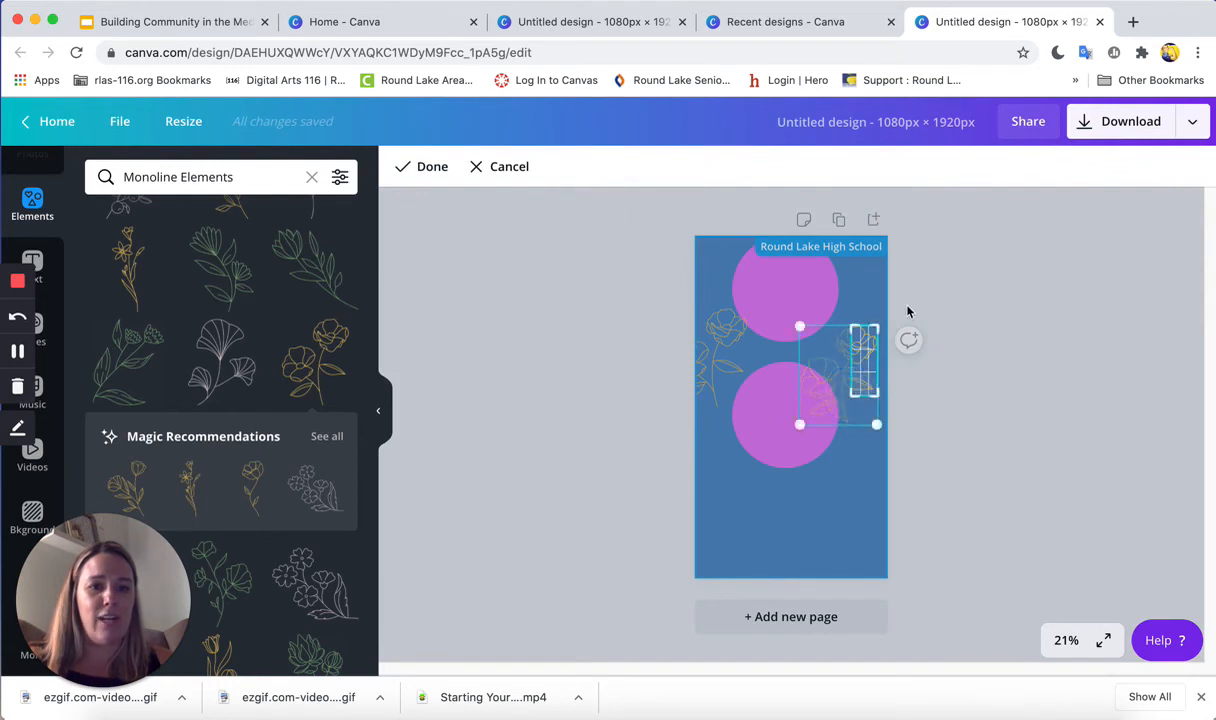
left_click_drag(878, 320, 747, 273)
left_click(934, 430)
Recolor the cropped leaf with the light blue from the Window Tide palette and move it over the page's right edge.
left_click(864, 384)
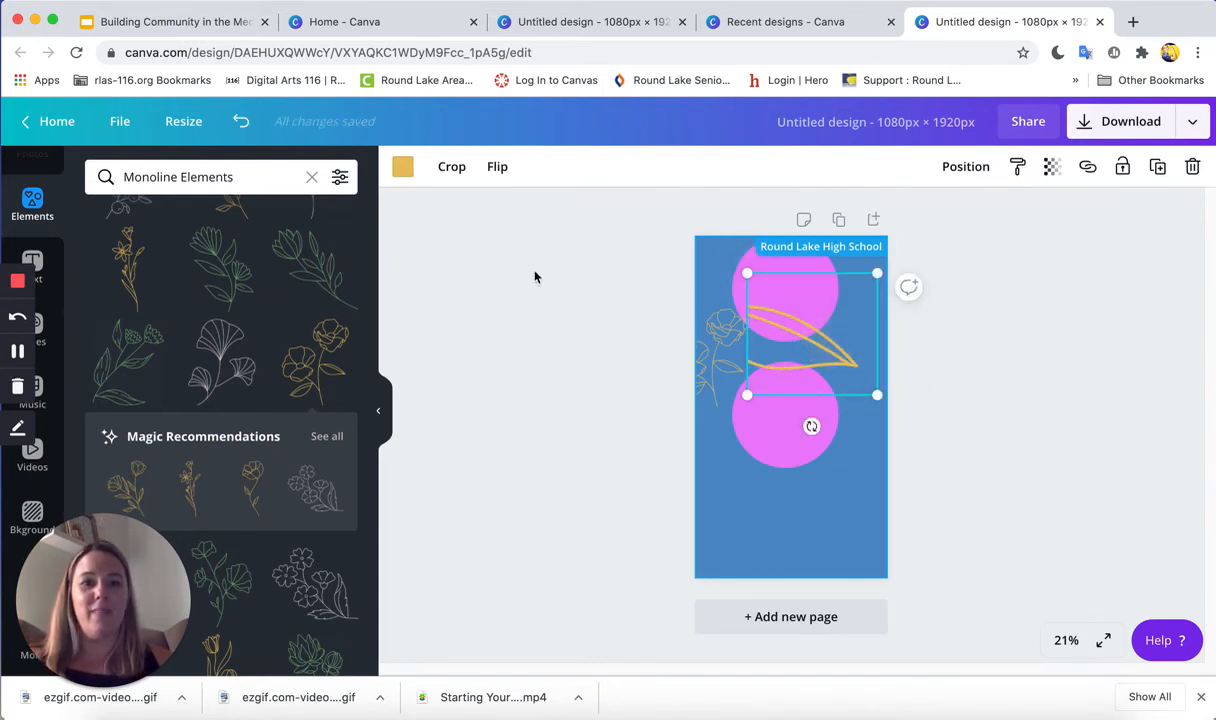
left_click(402, 167)
scroll(168, 399, "down", 3)
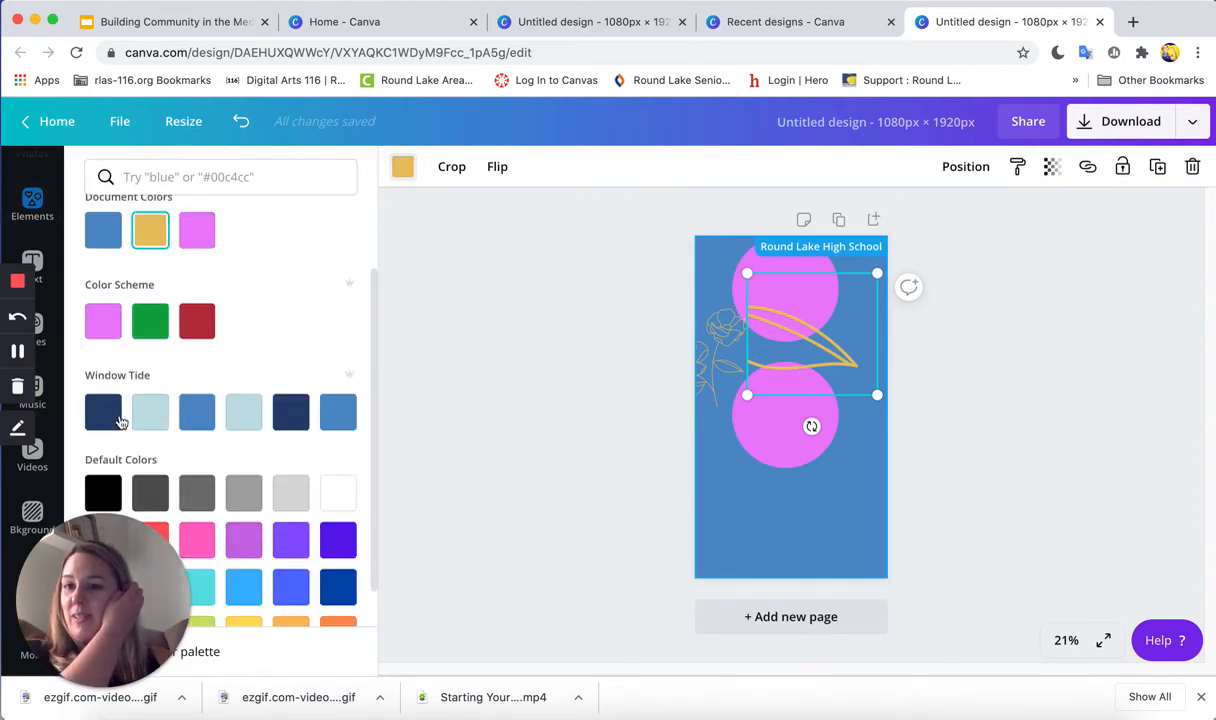
left_click(241, 414)
left_click(484, 327)
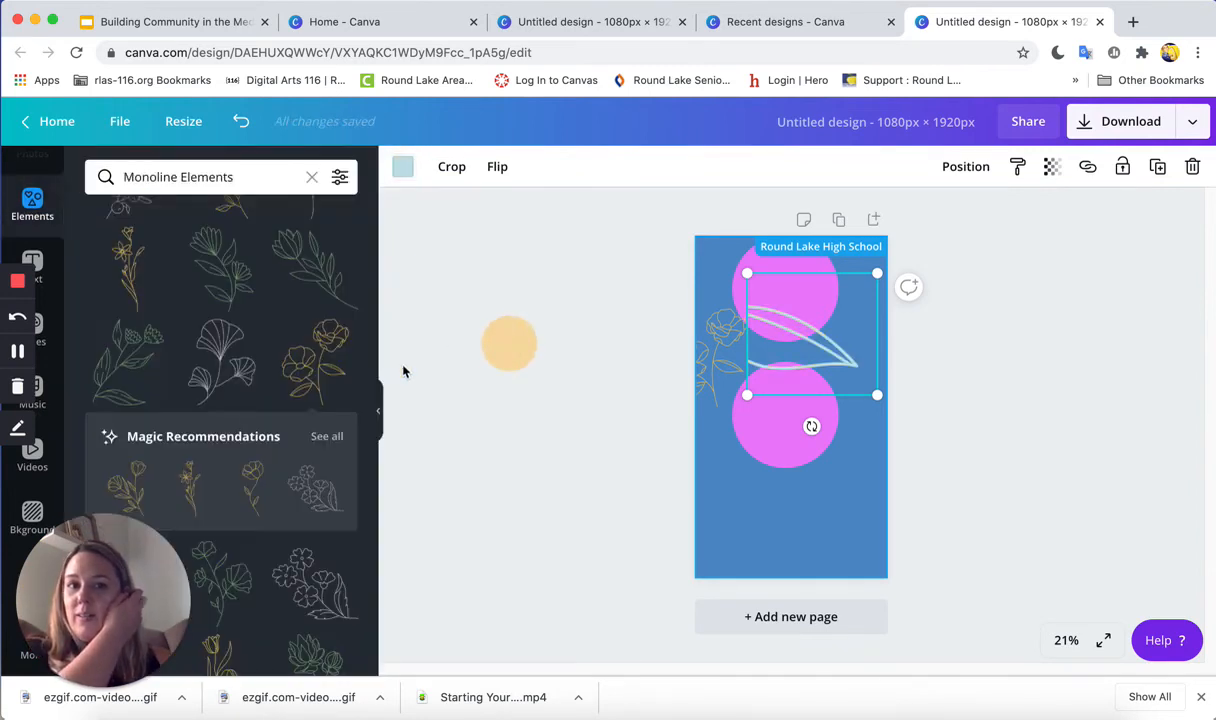
left_click_drag(824, 354, 868, 390)
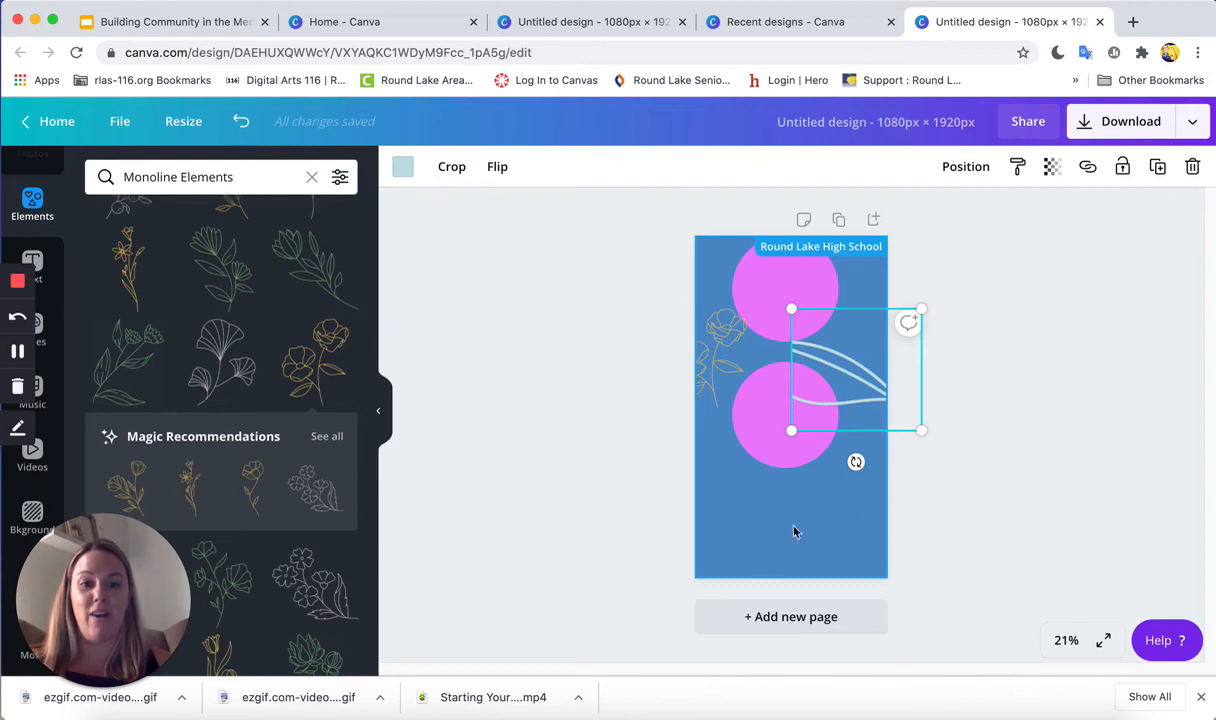
left_click(757, 563)
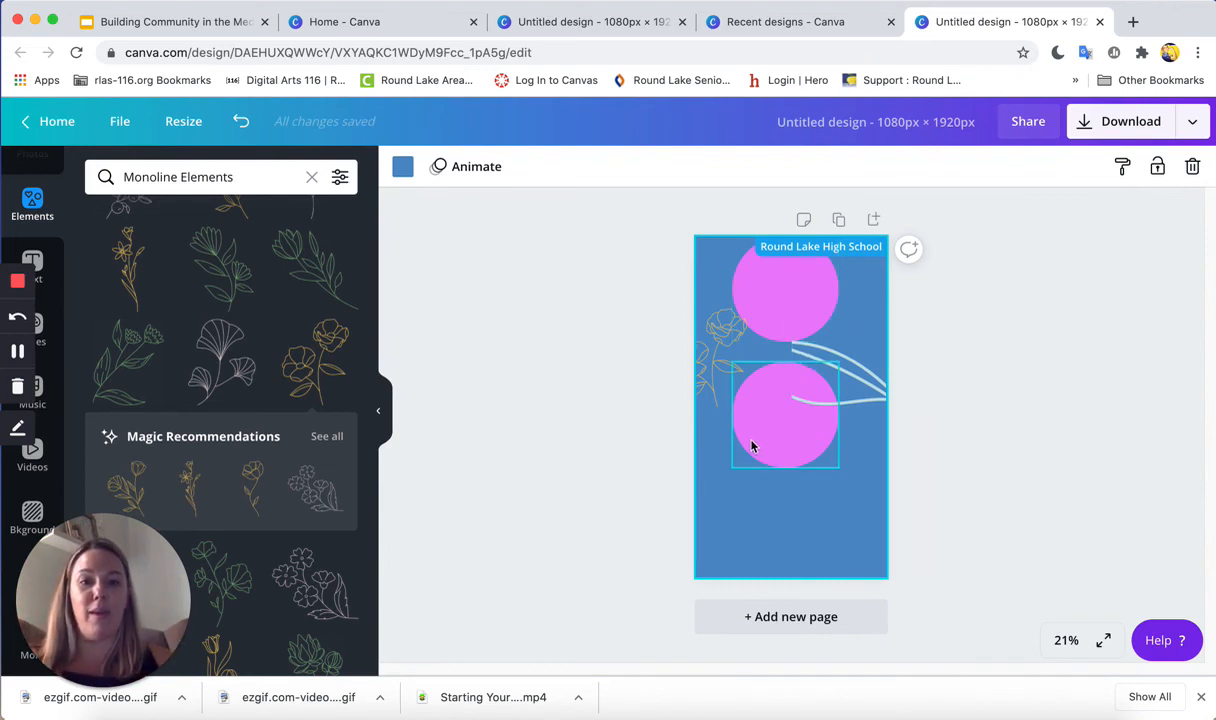
Move one pink circle over the page's left edge below the golden flower, and stack two small pink circles to its right.
left_click_drag(750, 446, 706, 492)
left_click_drag(807, 295, 863, 407)
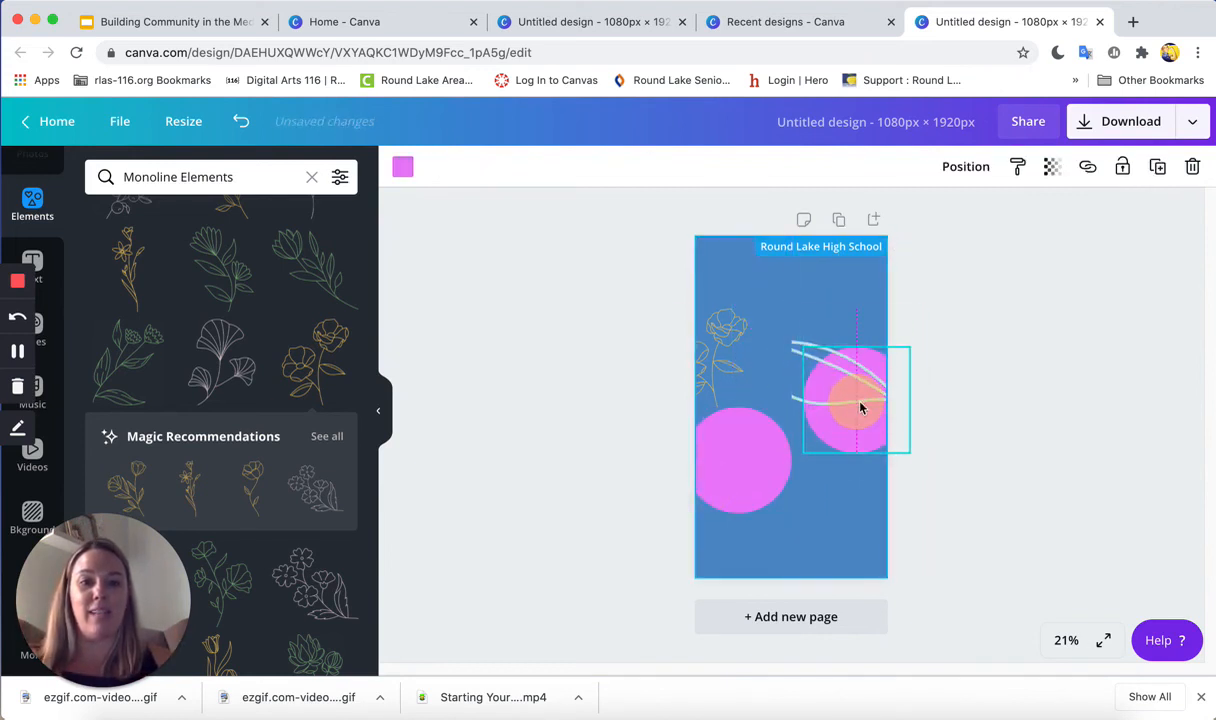
left_click_drag(903, 370, 822, 479)
left_click(1157, 166)
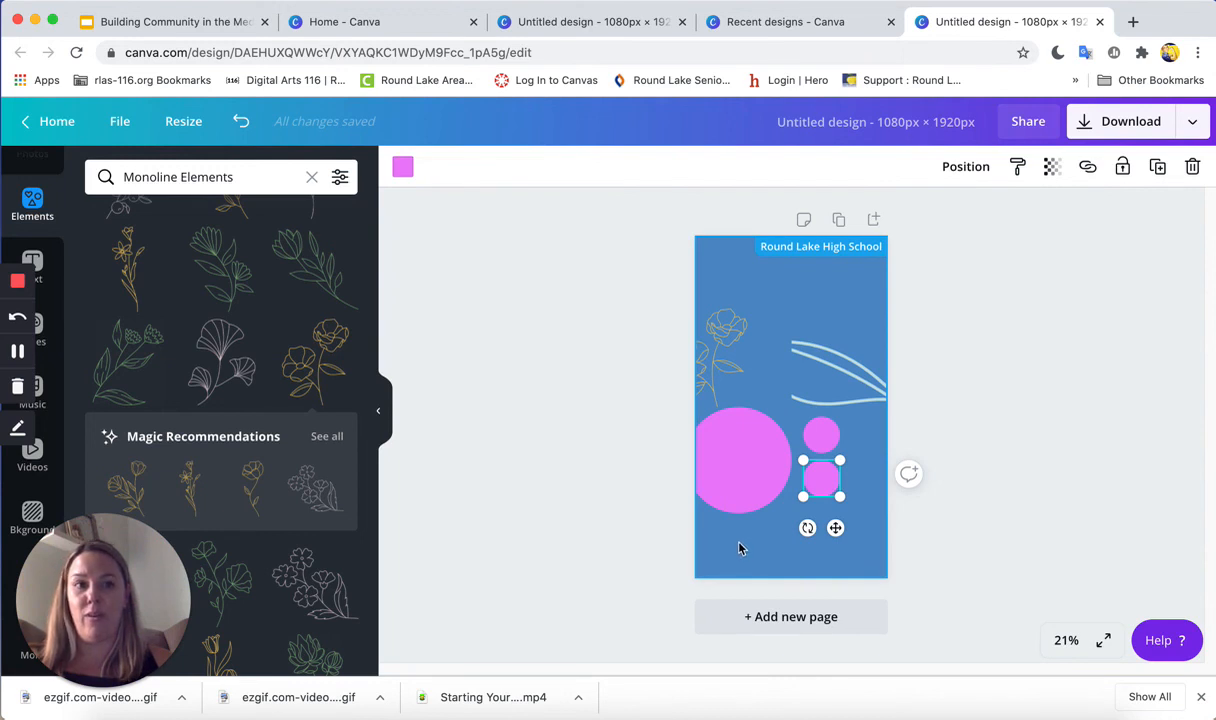
Rename the design with the creator's full name followed by _Design2_MMDDYYYY and save it.
left_click(871, 121)
key("BackSpace")
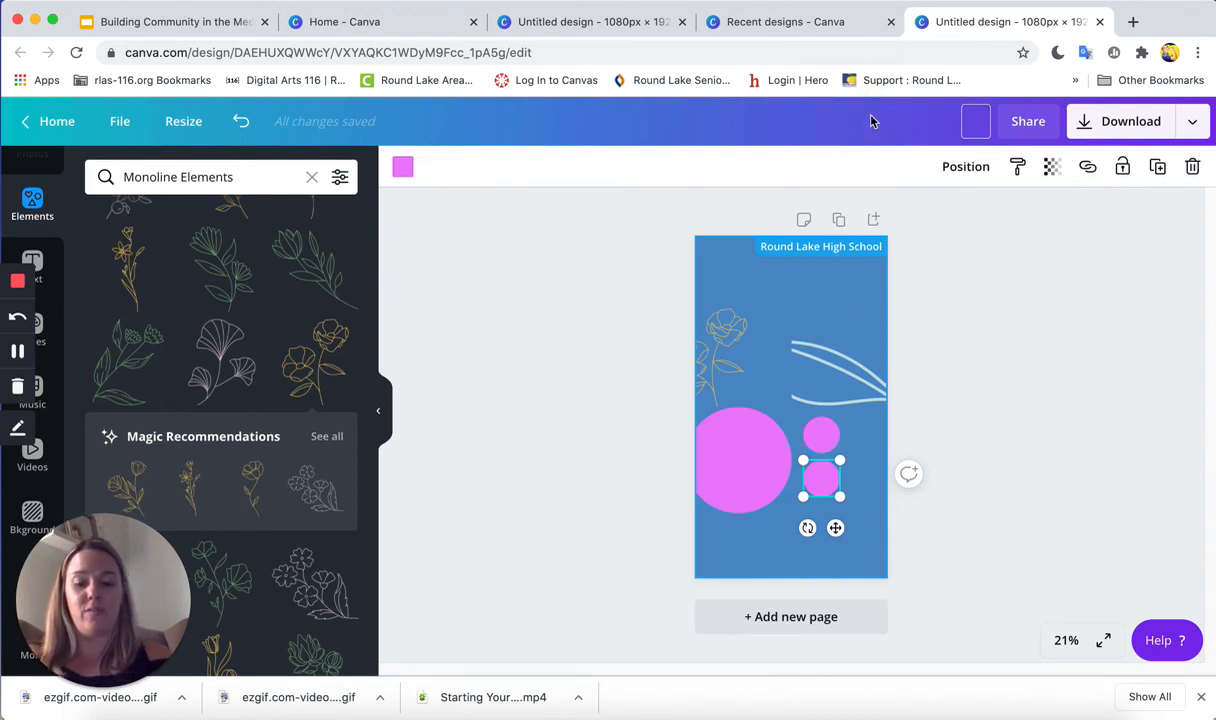
type("HeidiVarela_")
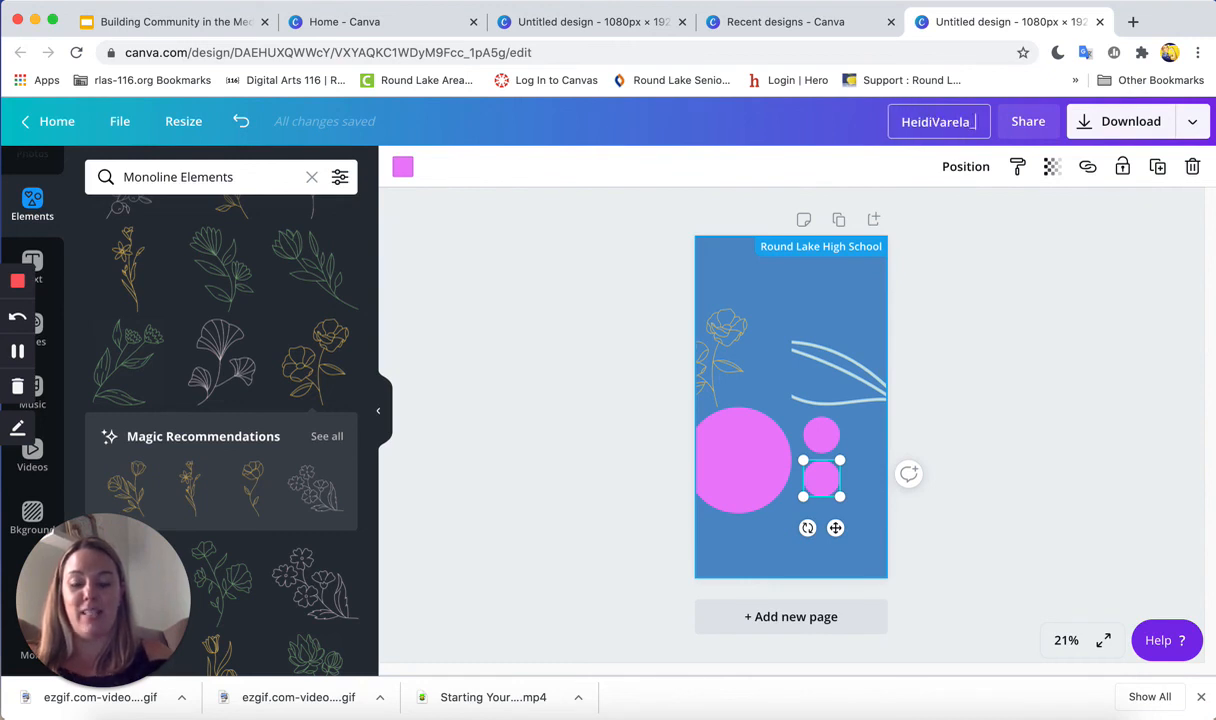
type(" Design2")
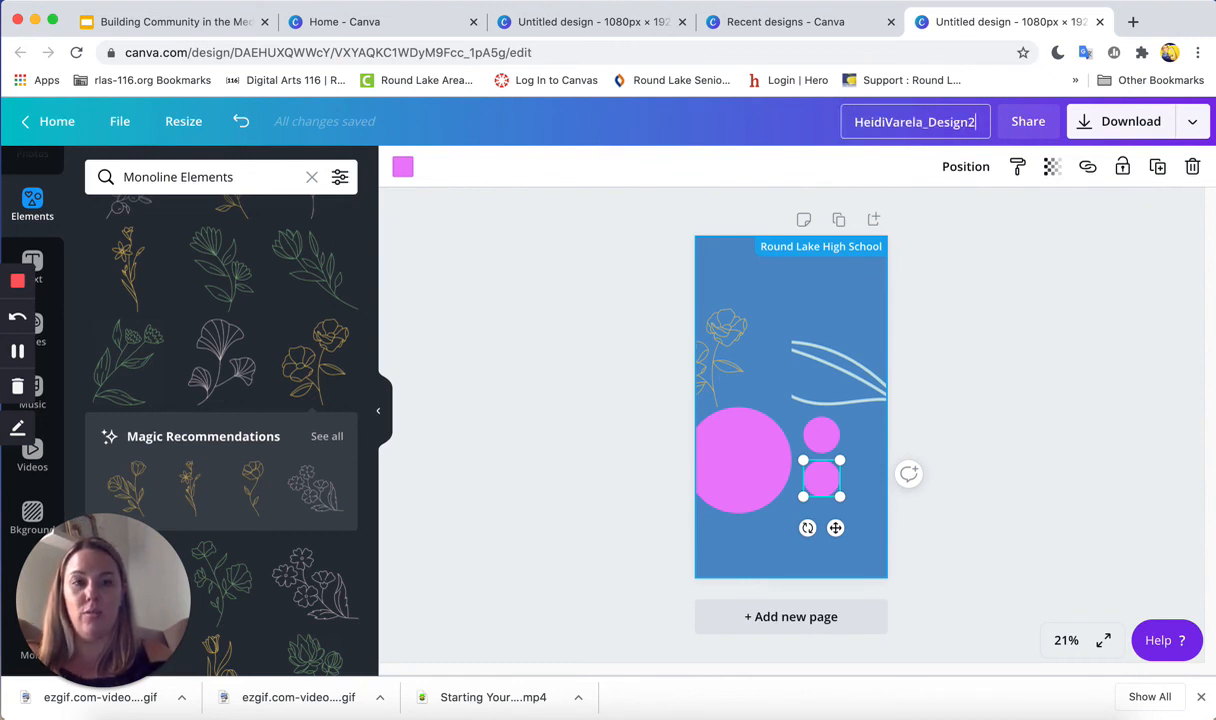
type("_MM")
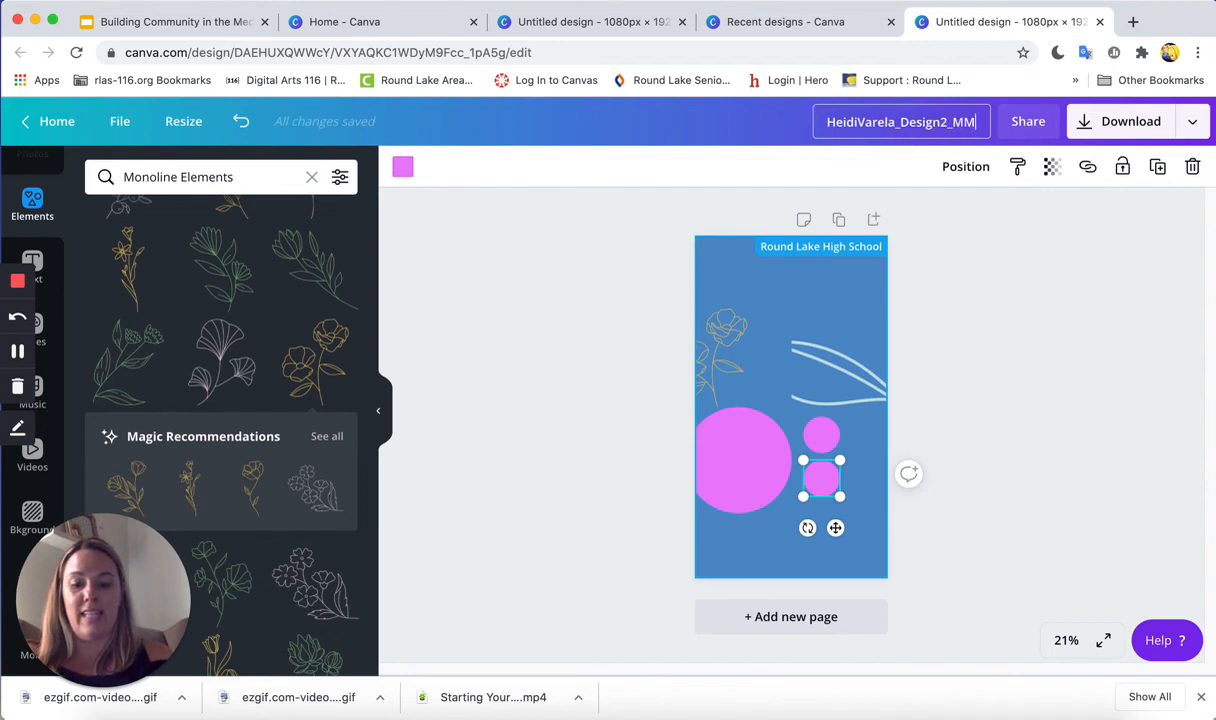
type("DDYYYY")
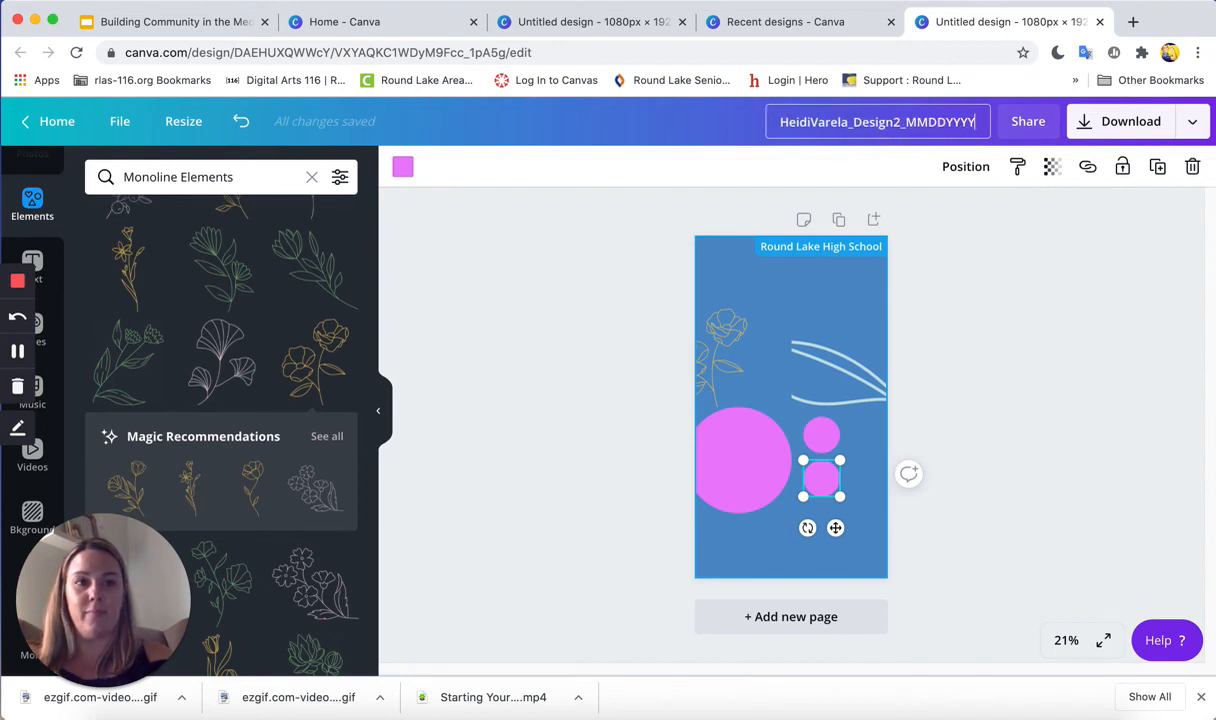
left_click(130, 118)
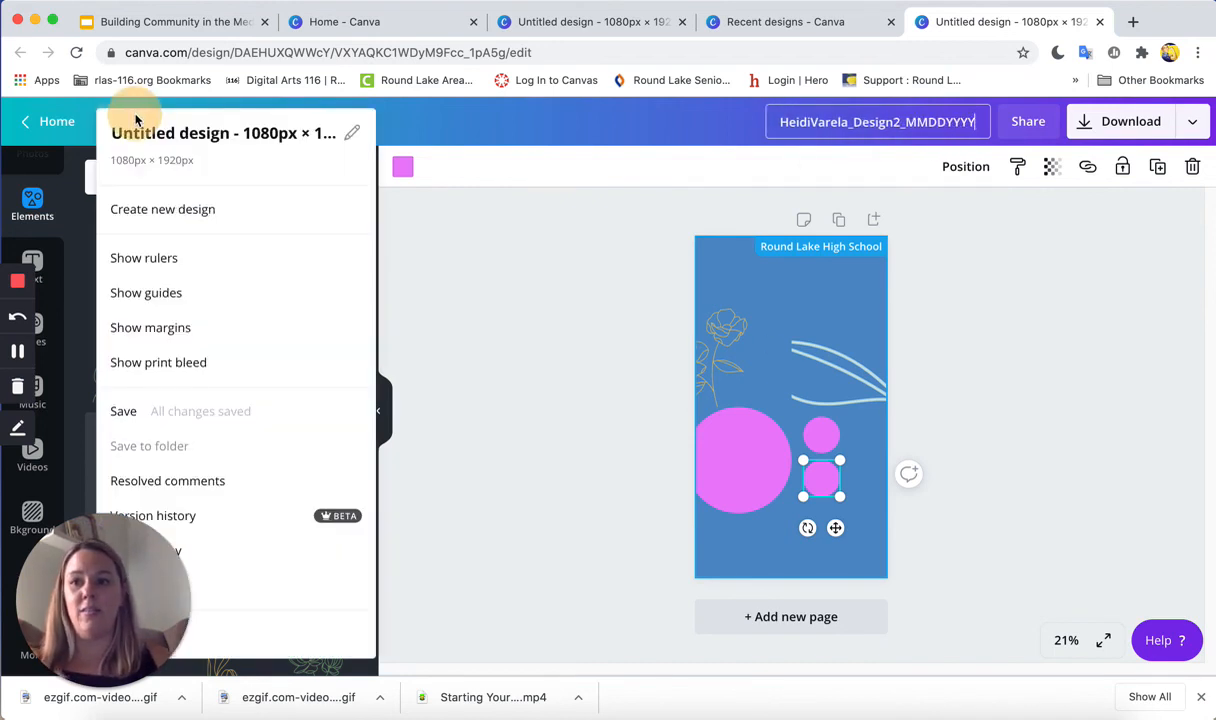
left_click(157, 415)
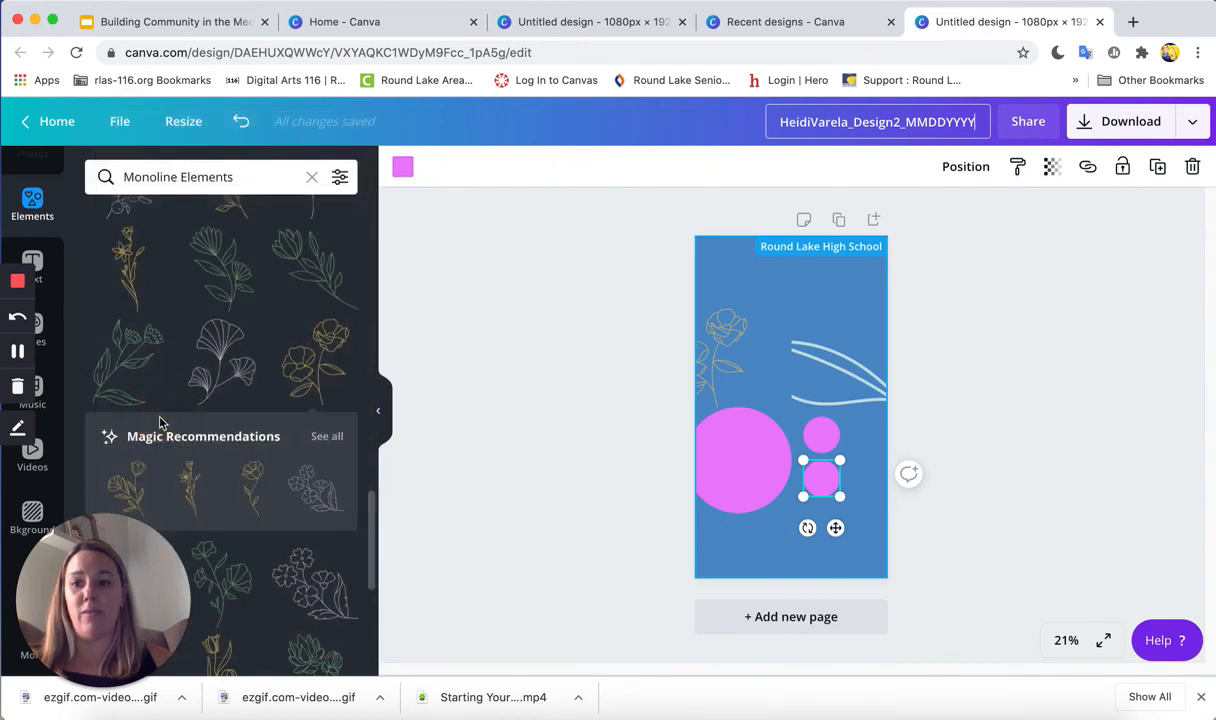